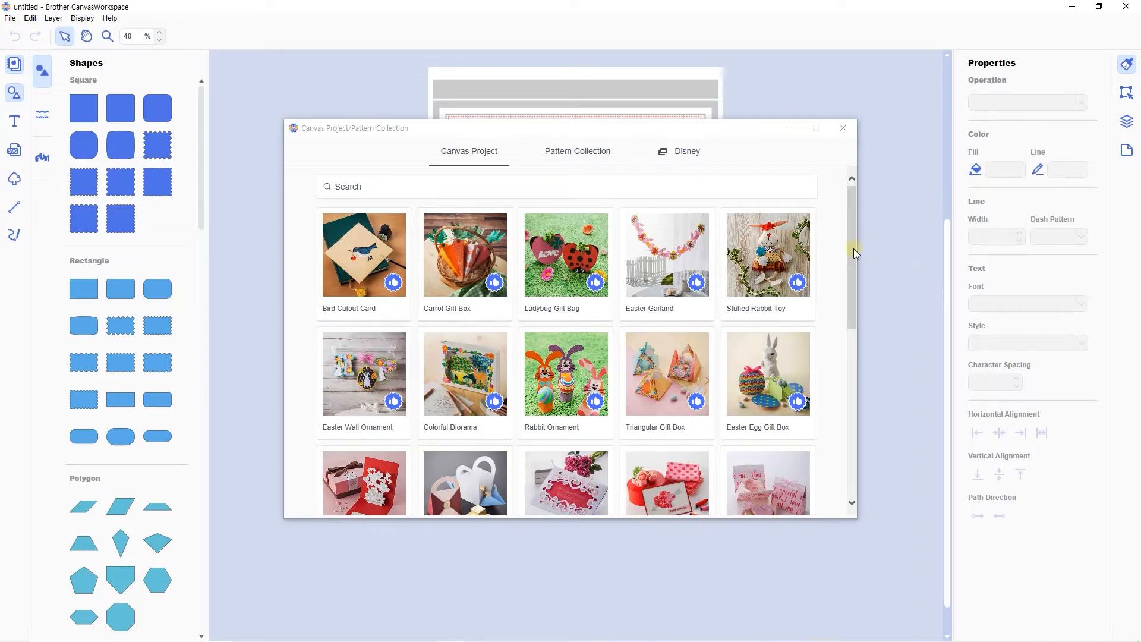
Close the Canvas Project/Pattern Collection window and bring up the artboard settings to check the available artboard sizes
left_click_drag(853, 248, 845, 190)
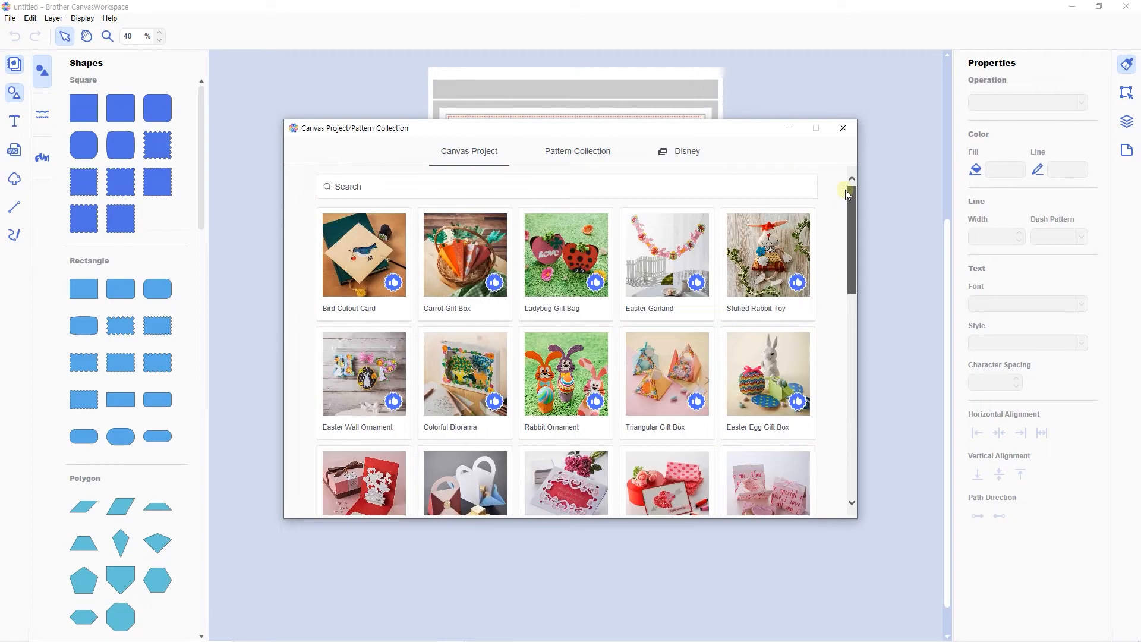
left_click(844, 129)
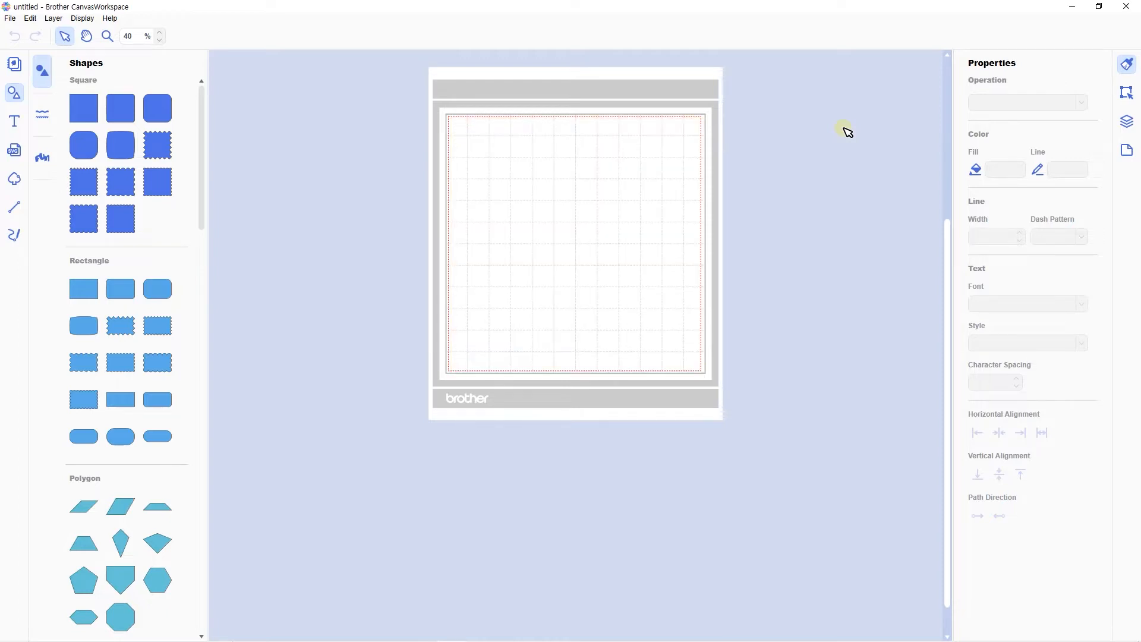
left_click(1127, 152)
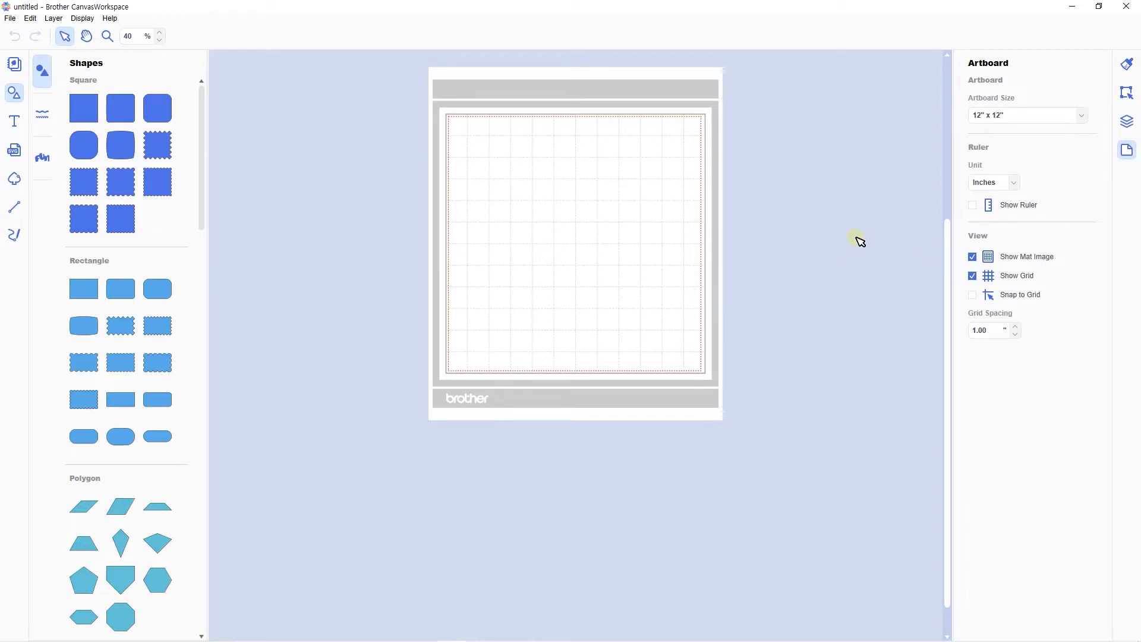
left_click(1034, 115)
left_click(1034, 114)
Switch the cutting mat image off and back on around the artboard to compare both views
left_click(973, 257)
left_click(973, 257)
left_click(973, 258)
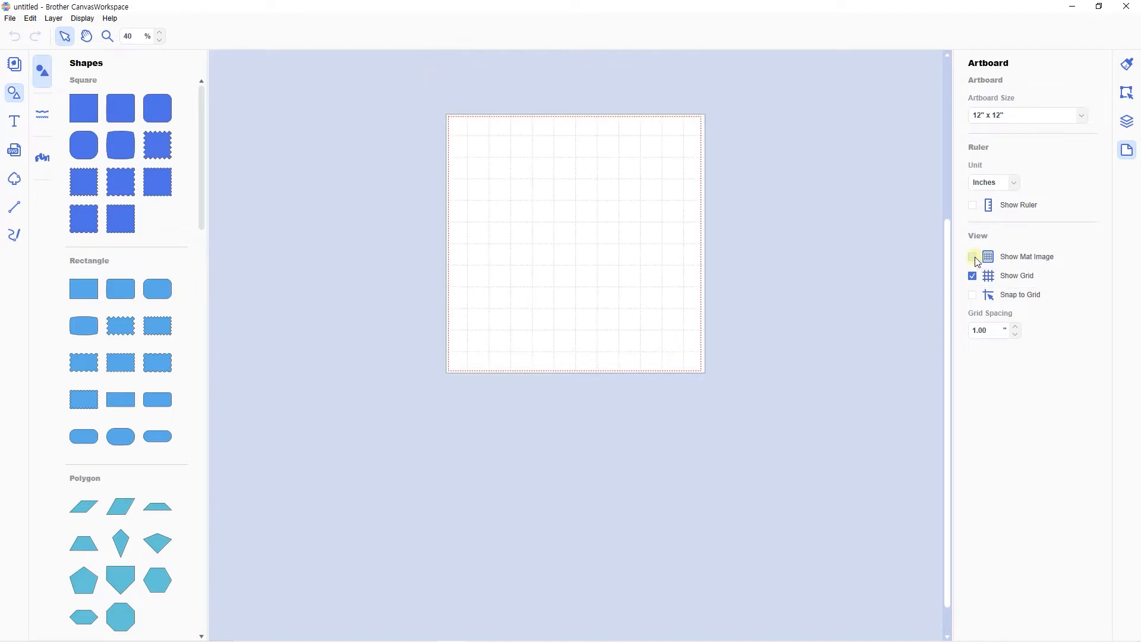
left_click(973, 258)
left_click(973, 257)
left_click(973, 257)
left_click(973, 257)
left_click(973, 258)
left_click(973, 257)
left_click(972, 257)
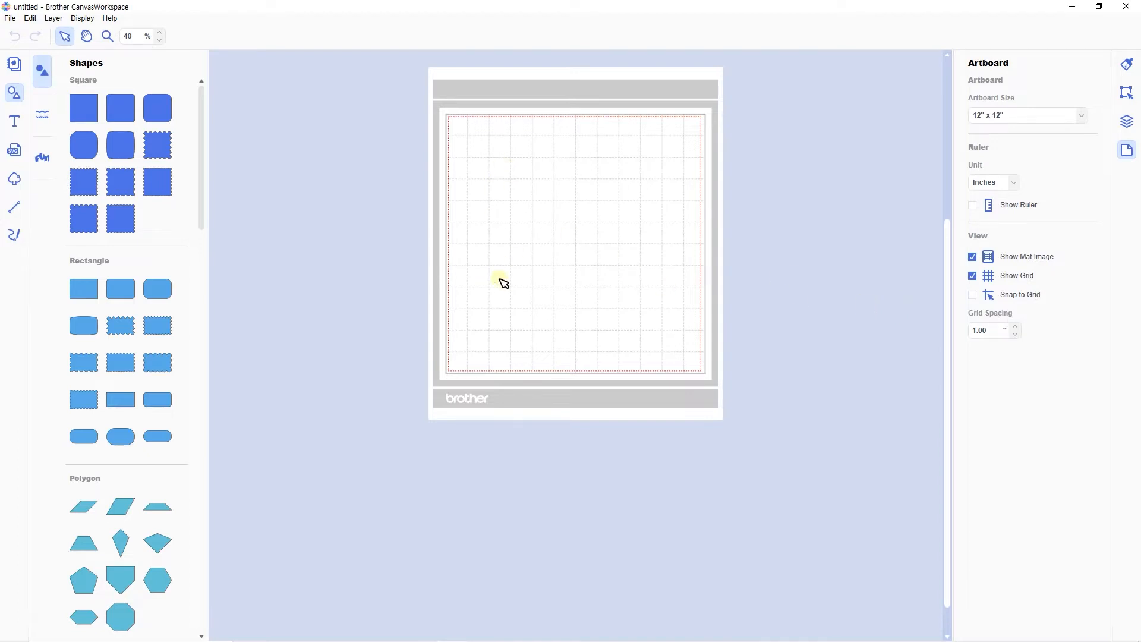
Enable Snap to Grid and place a square with large rounded corners near the middle of the artboard
left_click(14, 93)
left_click(15, 93)
left_click(974, 295)
left_click(84, 145)
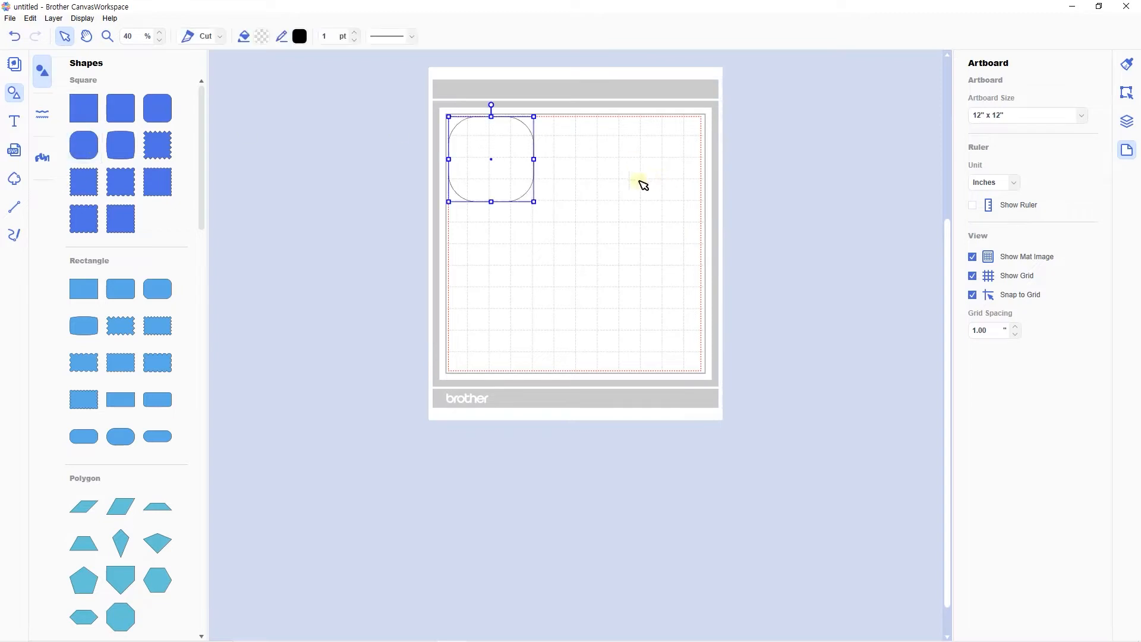
left_click_drag(502, 184, 568, 249)
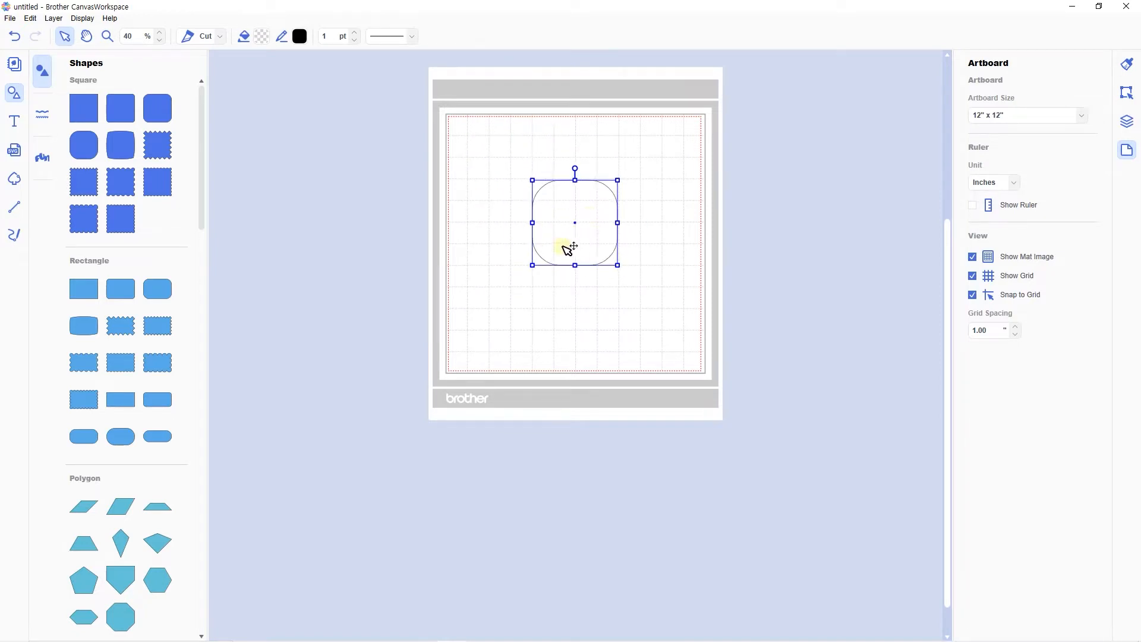
Set the grid spacing to 2.00 inches and move the rounded square up and right along the grid
left_click(1015, 326)
left_click(1016, 327)
left_click(1015, 326)
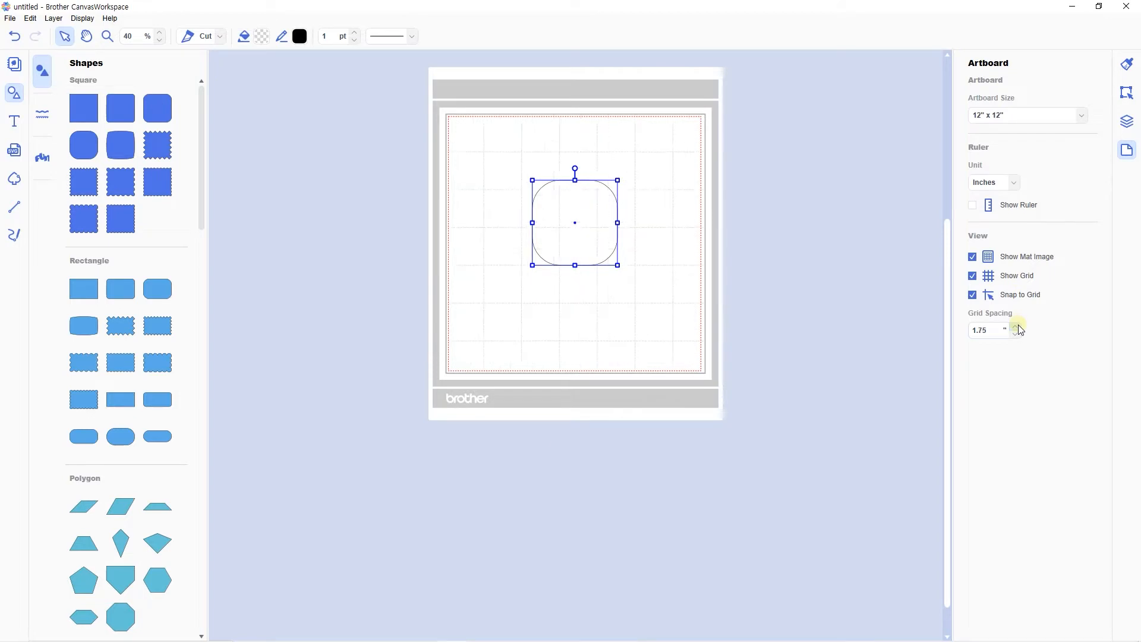
left_click(1017, 326)
left_click_drag(599, 239, 645, 191)
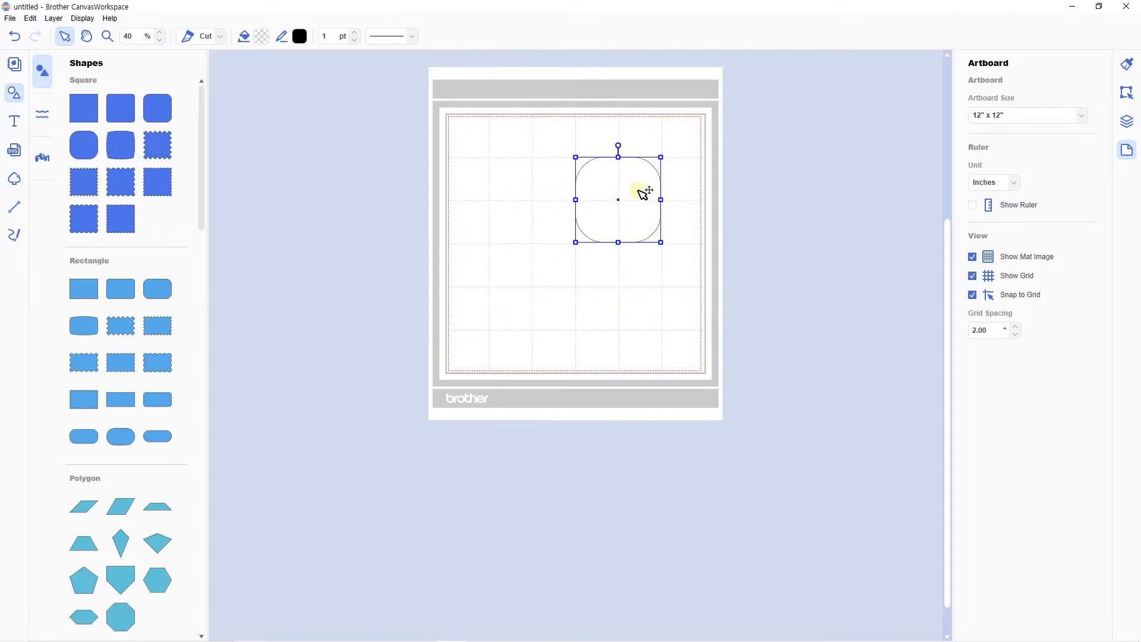
Disable Snap to Grid and delete the rounded square after moving it freely
left_click(973, 295)
left_click_drag(621, 206, 568, 255)
key("Delete")
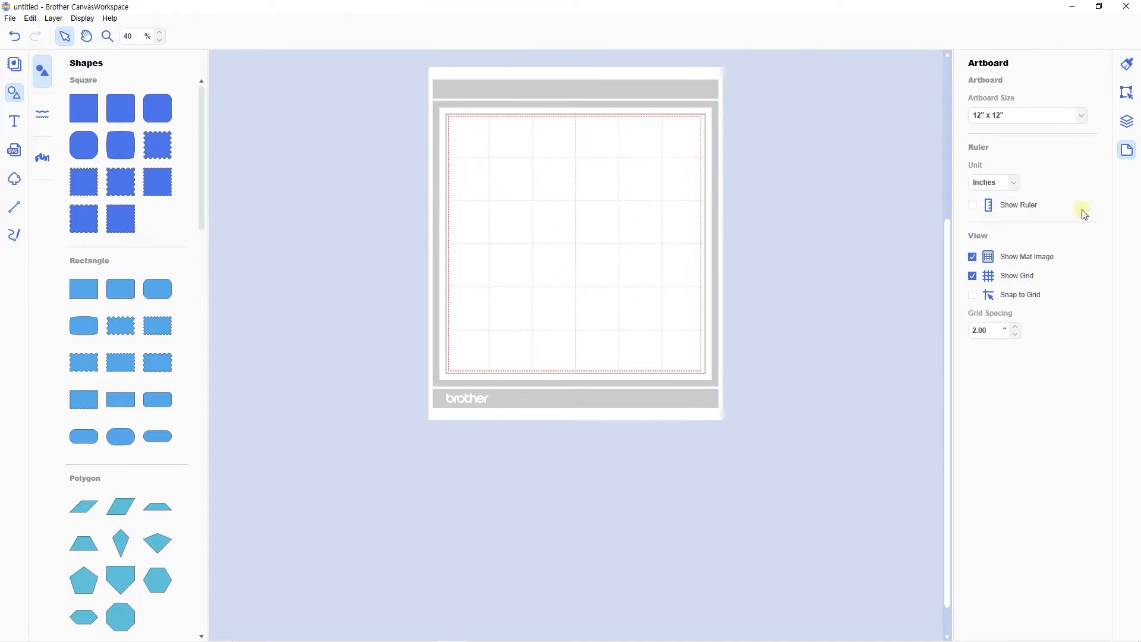
Change the artboard size to 12" x 24" and then return it to 12" x 12"
left_click(1032, 115)
left_click(989, 136)
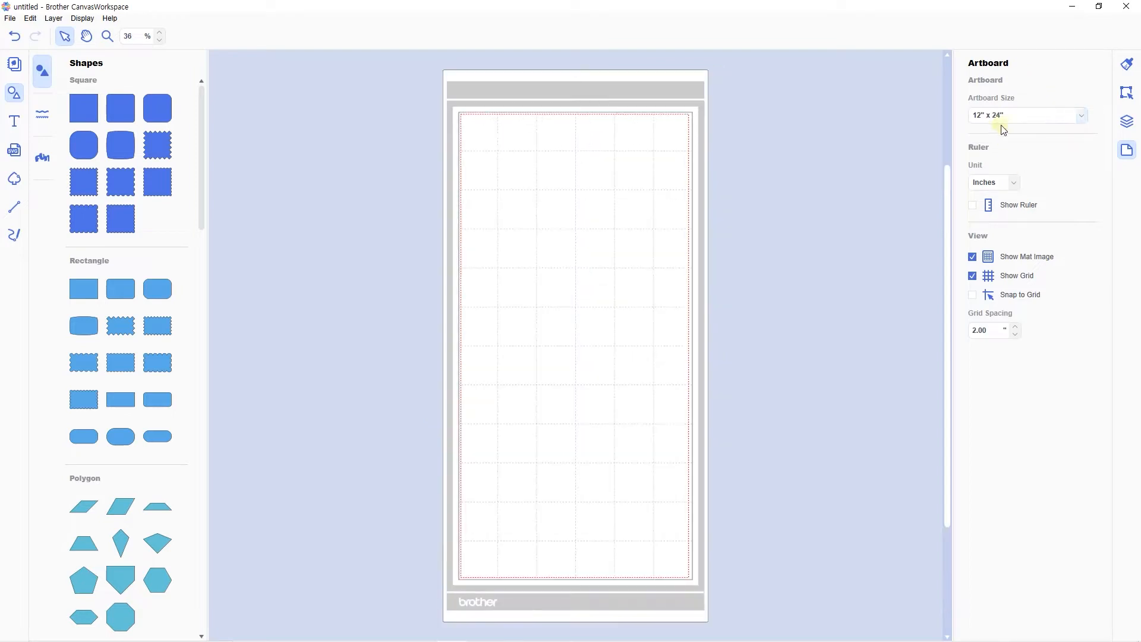
left_click(997, 117)
left_click(990, 127)
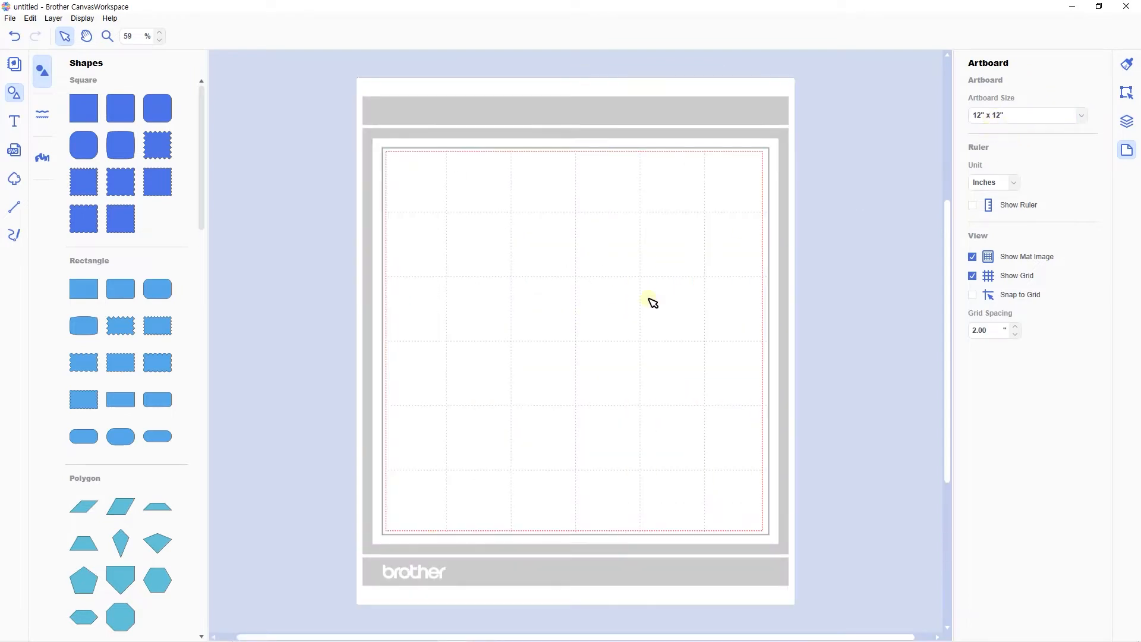
Reduce the grid spacing to 1.00 inch with the grid shown, and return to the object properties
left_click(1016, 334)
left_click(972, 276)
left_click(972, 276)
left_click(1016, 334)
left_click(1015, 334)
left_click(1015, 327)
left_click(432, 271)
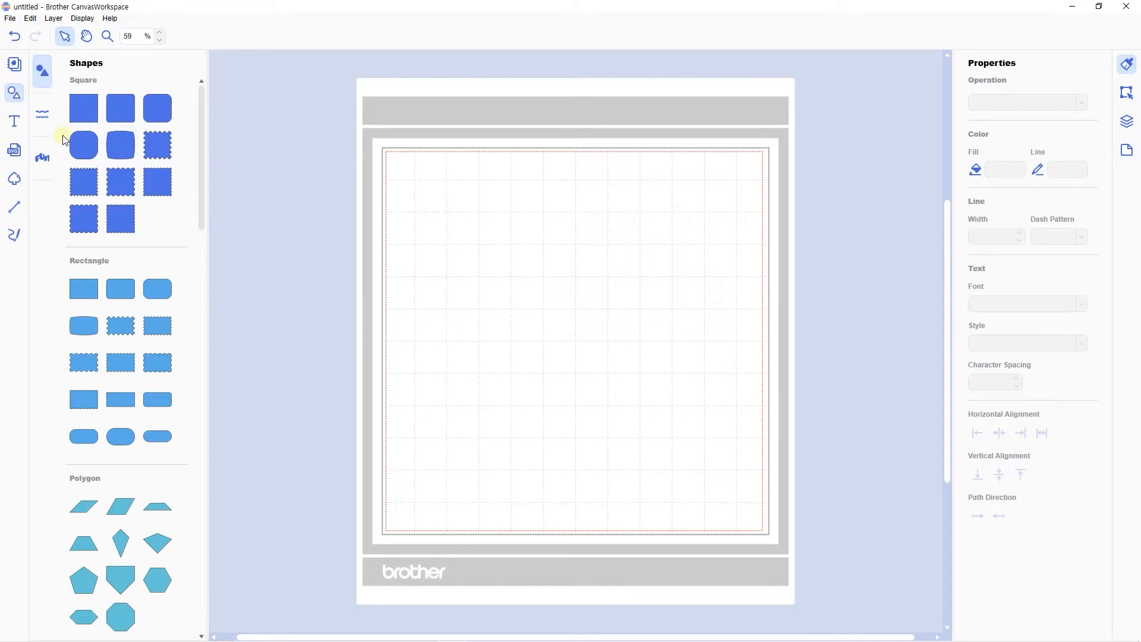
Browse the Canvas Project collection, then examine the built-in shapes, borders and words
left_click(14, 64)
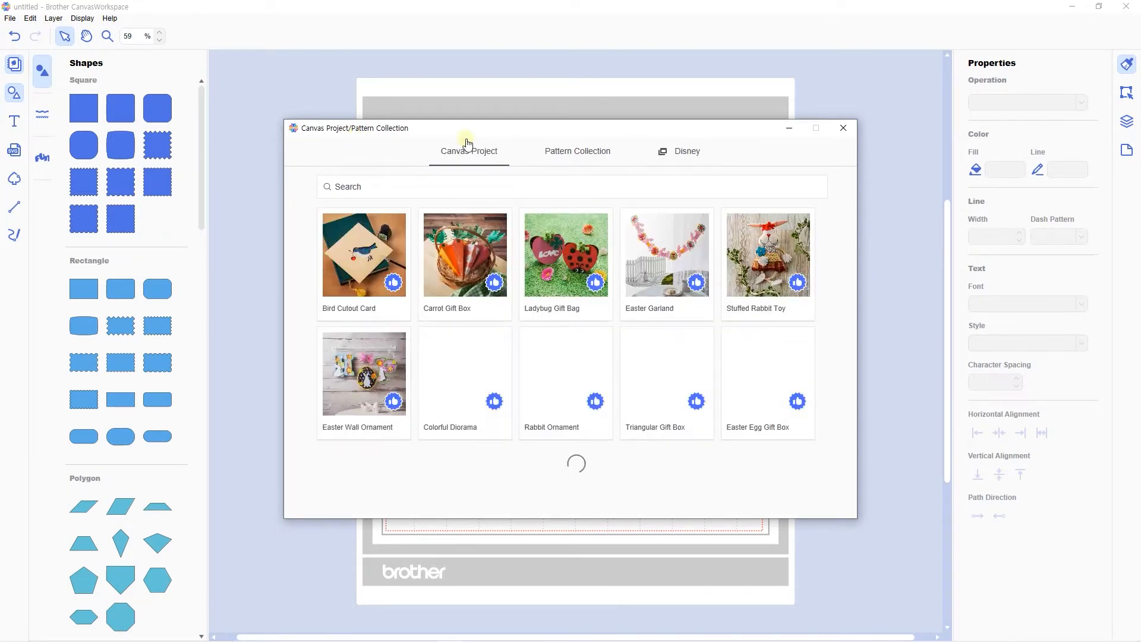
left_click(843, 128)
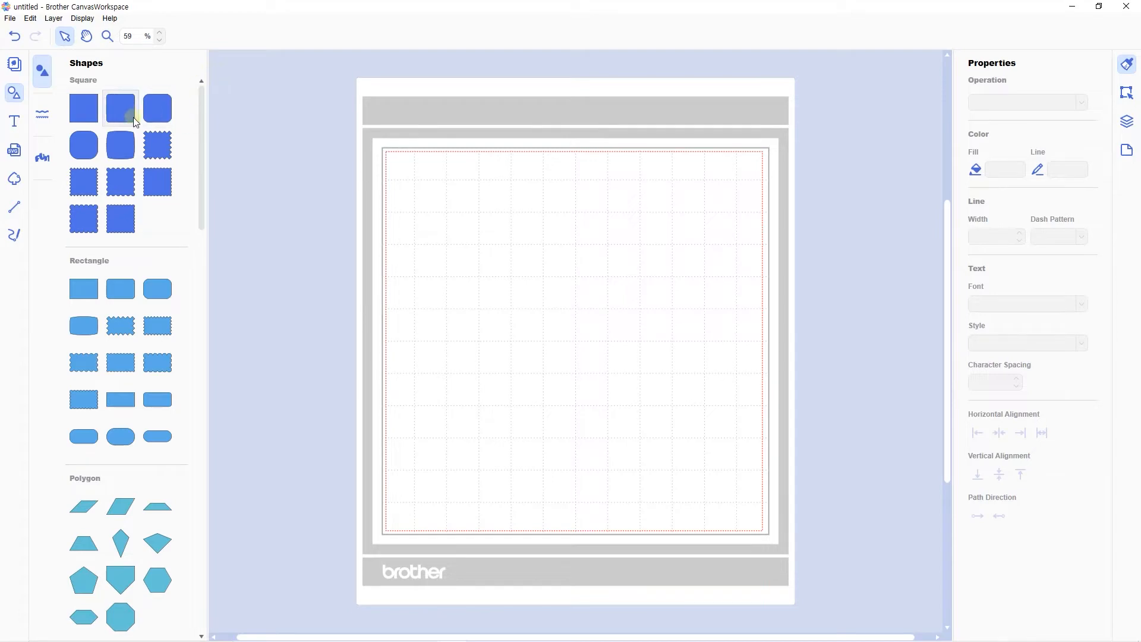
scroll(113, 191, "down", 5)
scroll(113, 191, "down", 20)
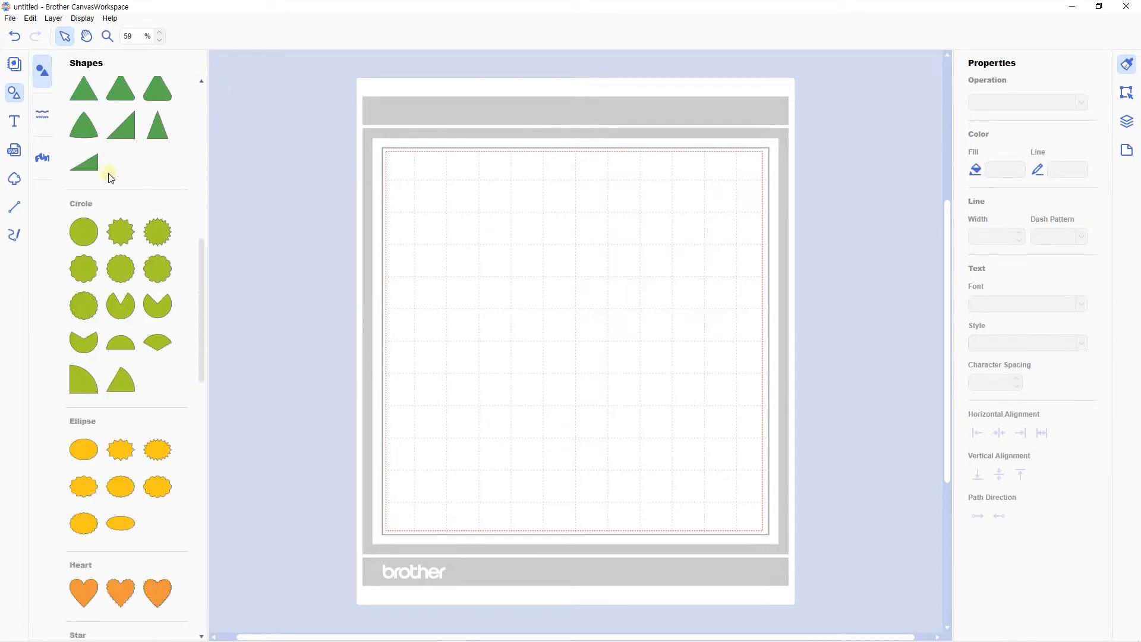
scroll(119, 146, "down", 3)
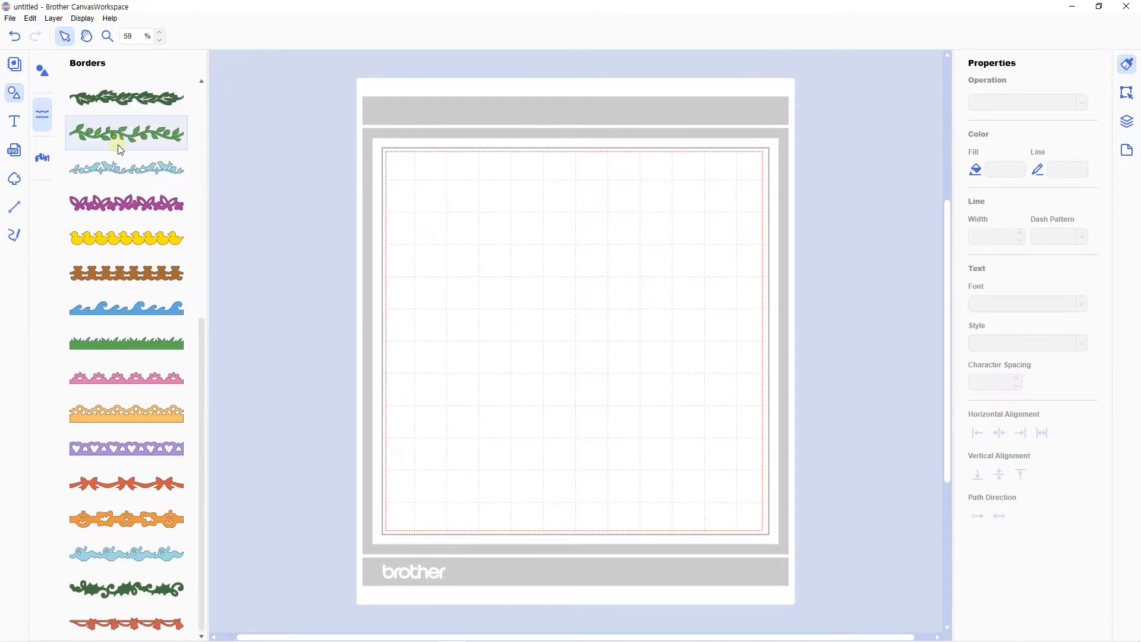
scroll(117, 152, "up", 7)
left_click(42, 157)
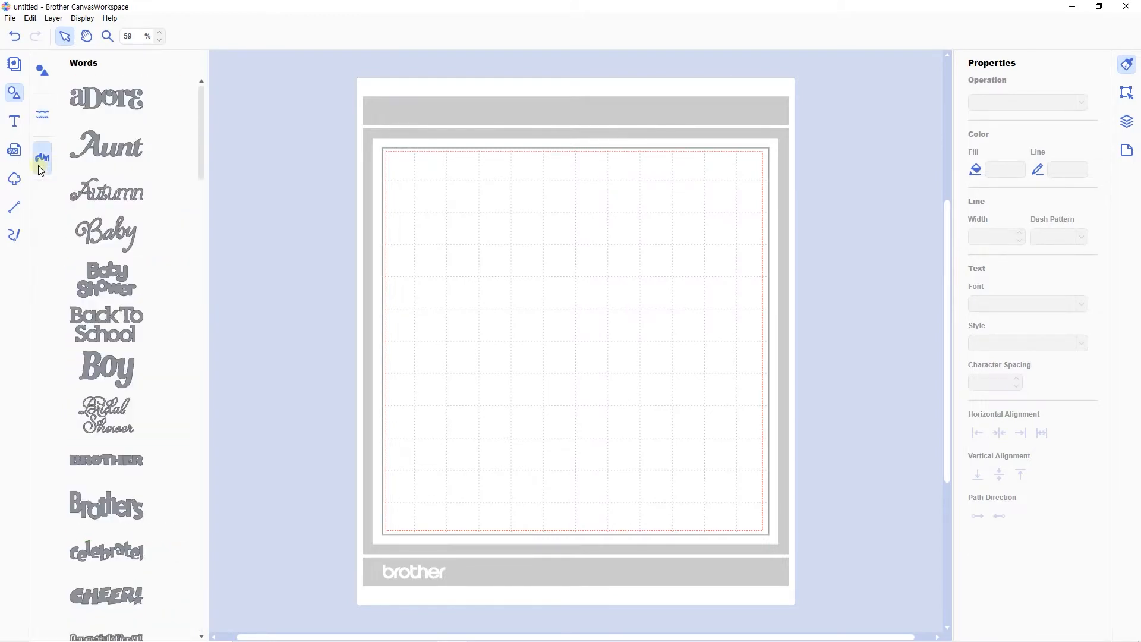
Add the "I love you" heart from the built-in words to the artboard and look at its path points
scroll(131, 140, "down", 15)
scroll(124, 198, "up", 7)
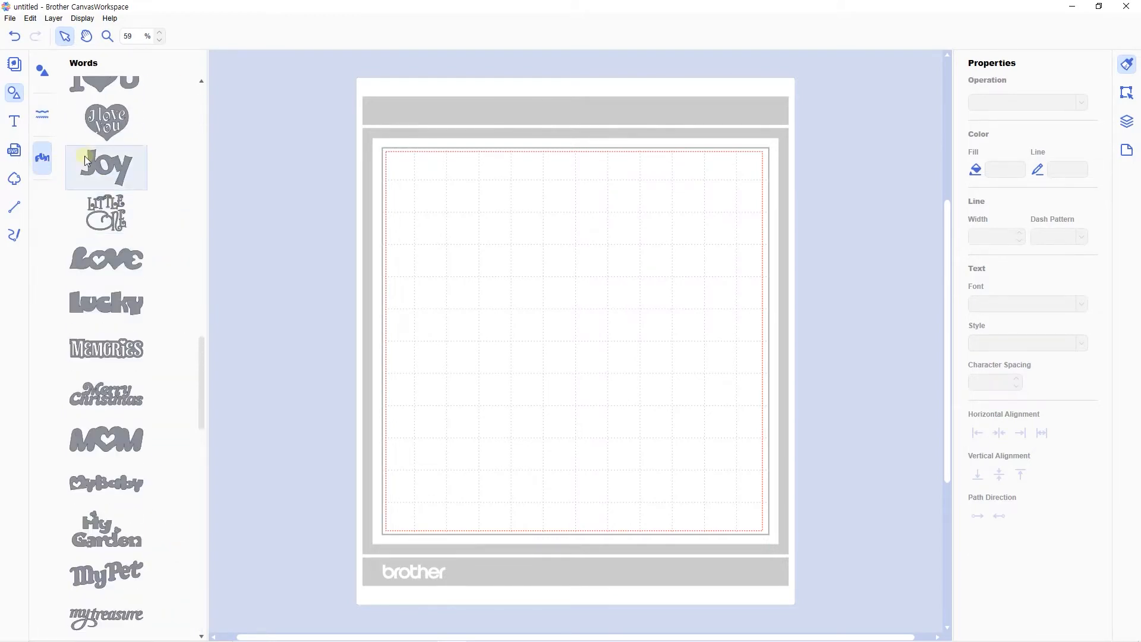
left_click(107, 121)
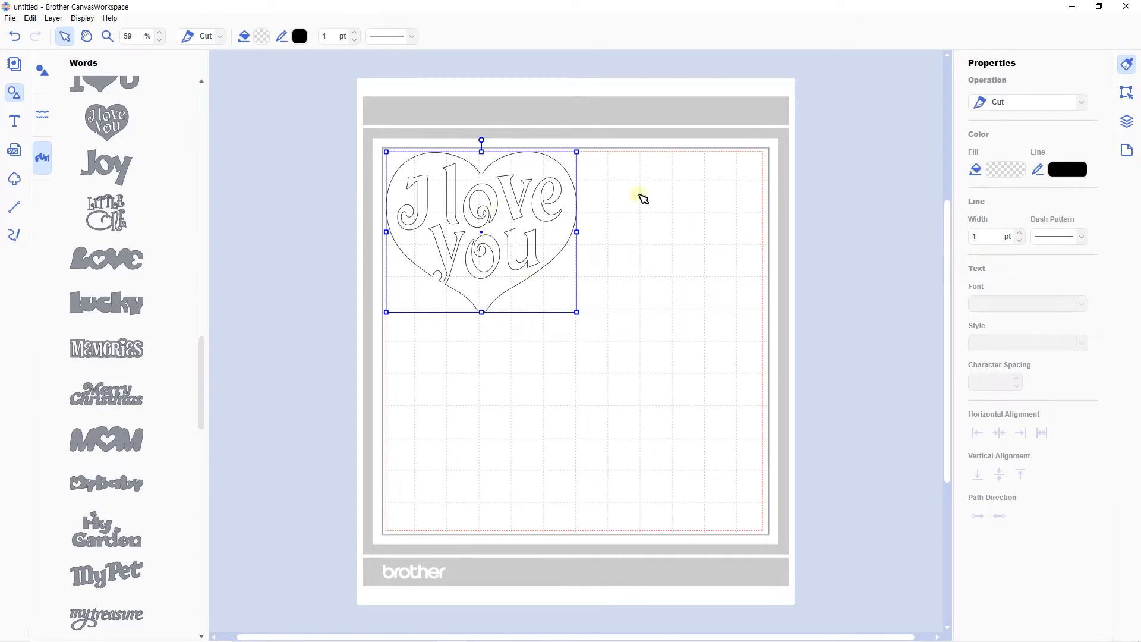
double_click(569, 190)
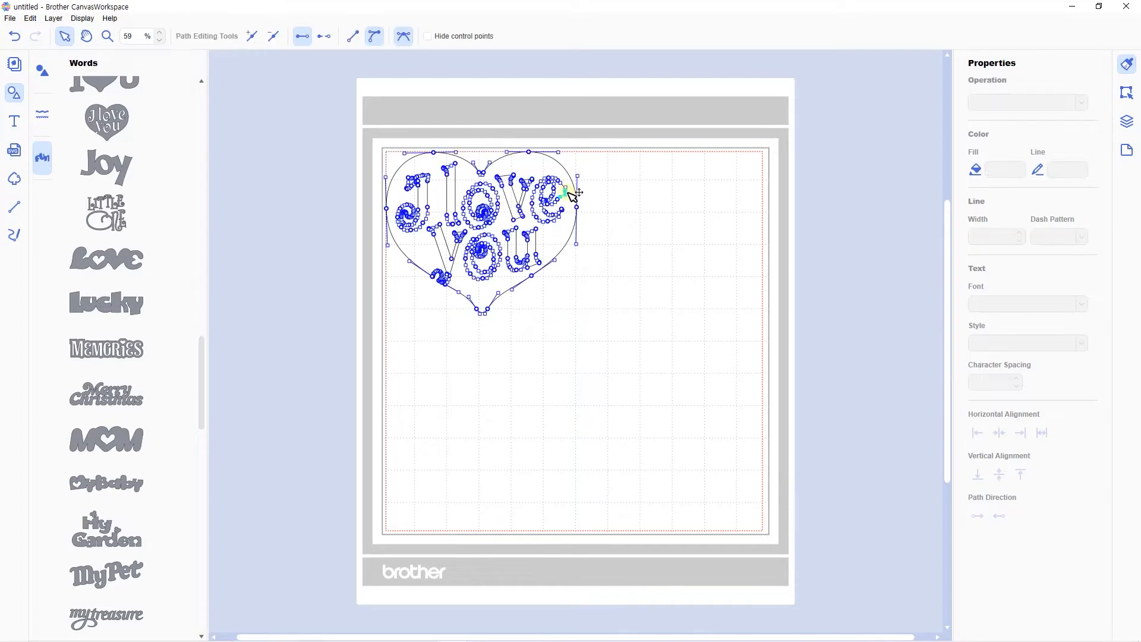
left_click(601, 145)
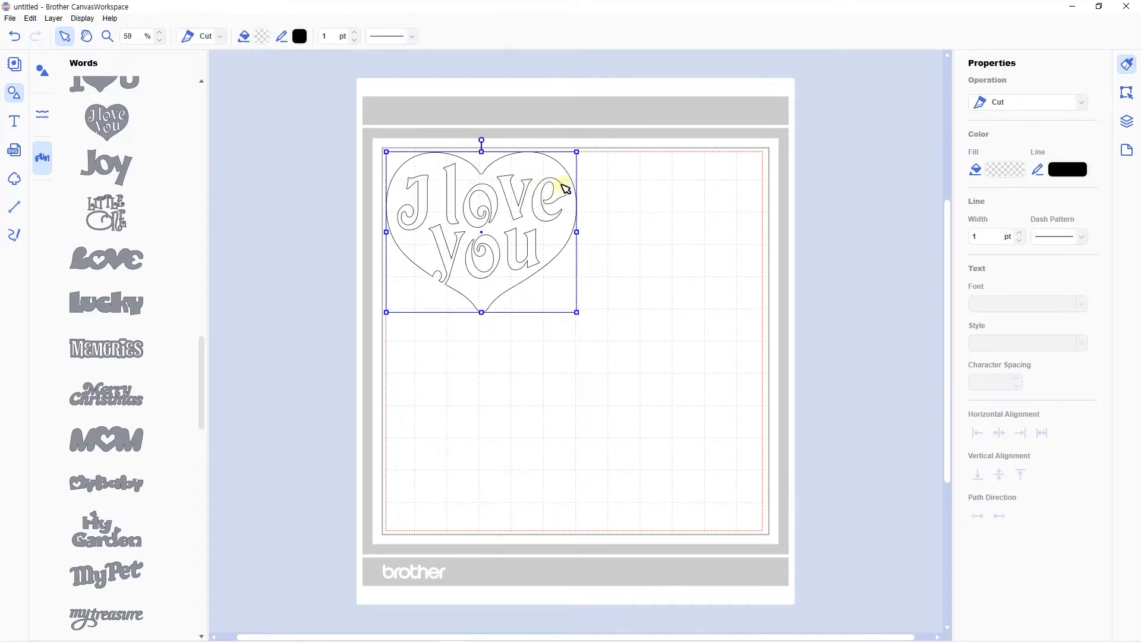
Fill the "I love you" heart with black and move it to the middle of the artboard
left_click(1022, 167)
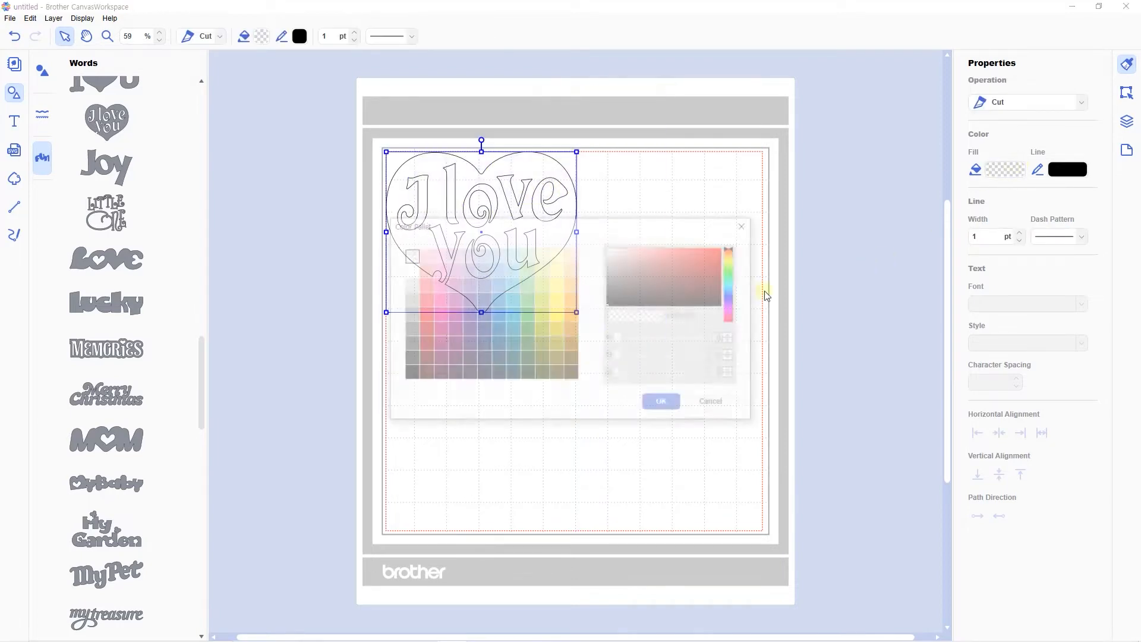
left_click(409, 373)
left_click(658, 406)
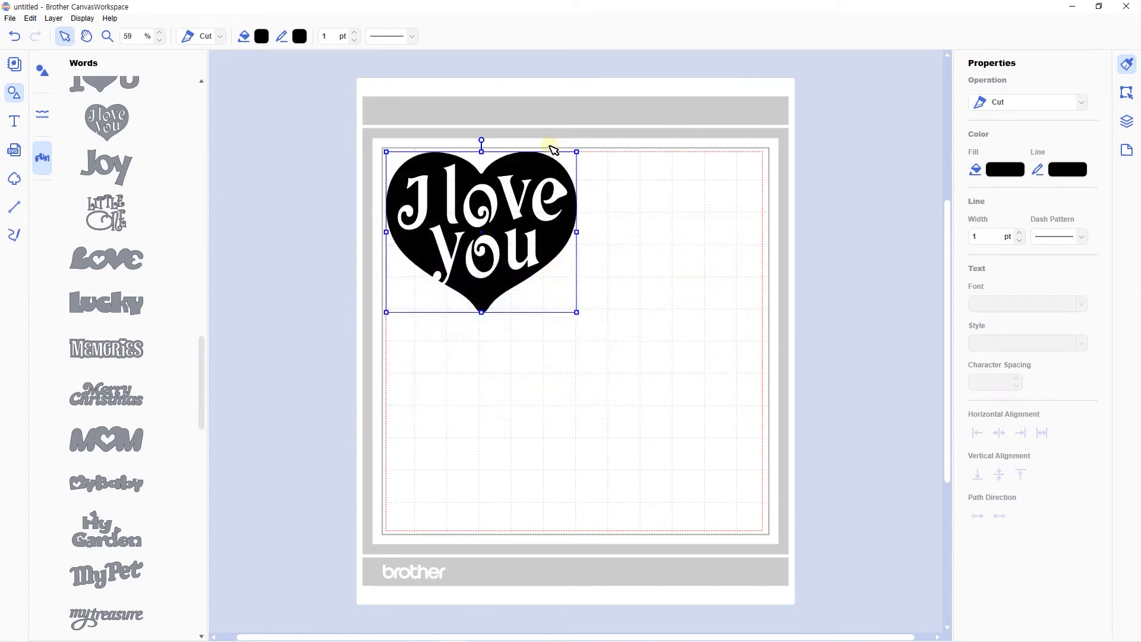
left_click_drag(550, 148, 649, 234)
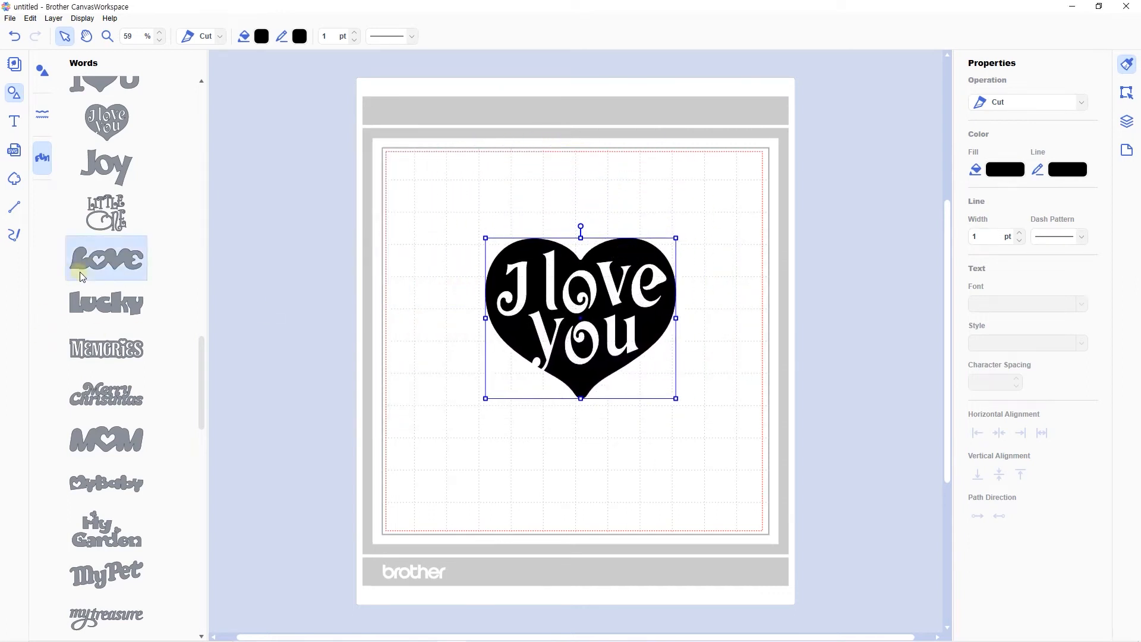
Add the "Love" word design to the artboard and fill it with dark grey
left_click(100, 260)
left_click(261, 37)
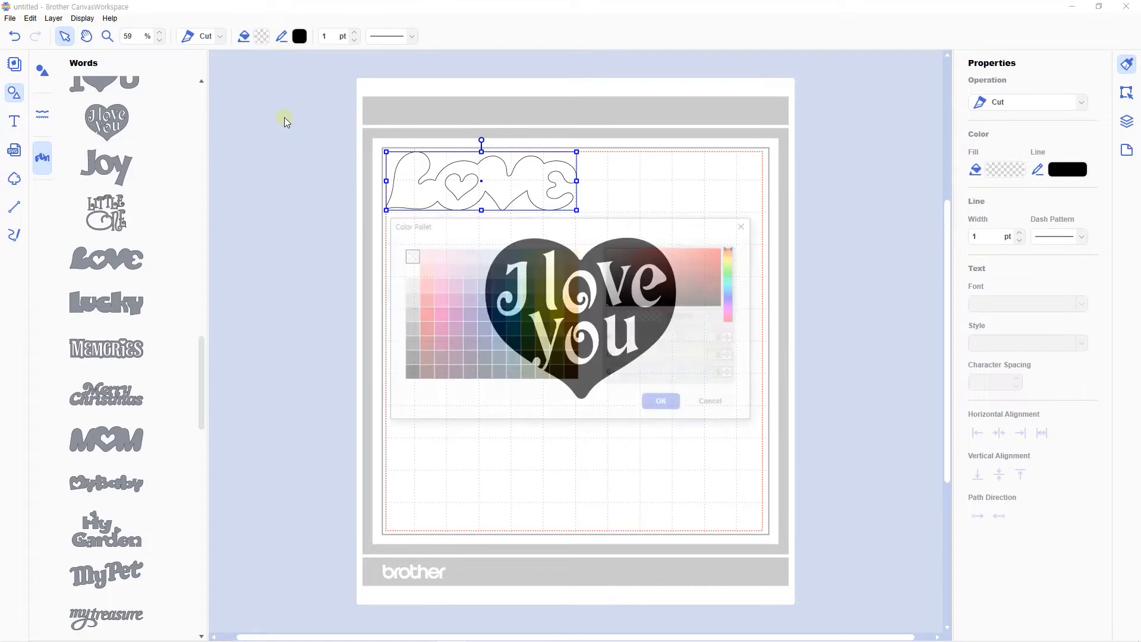
left_click(410, 358)
left_click(656, 403)
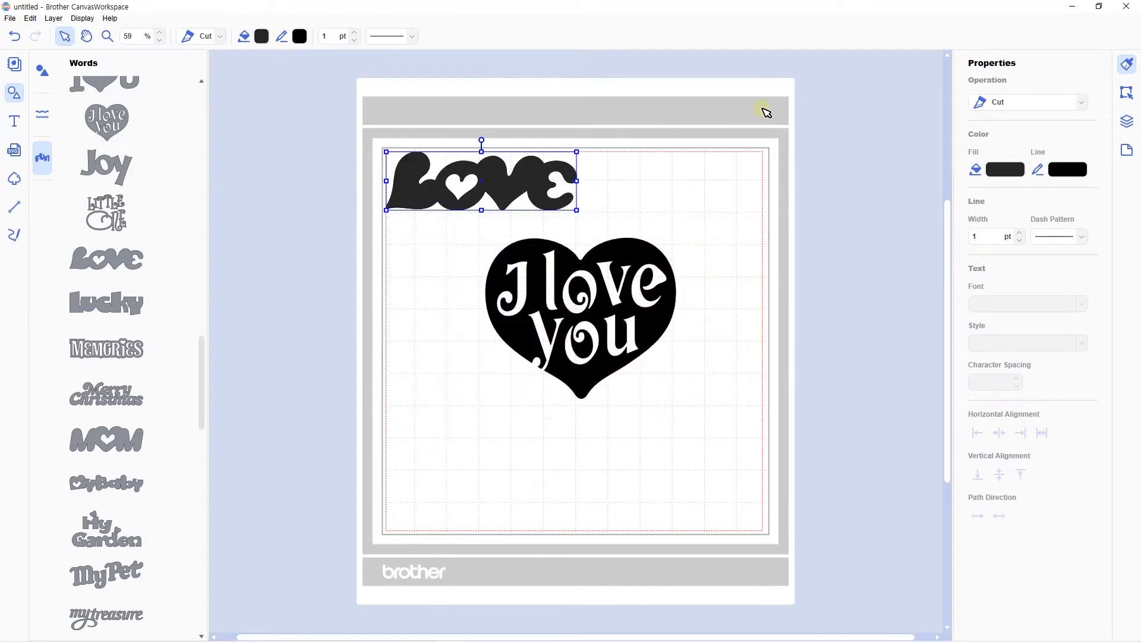
Select both the "Love" and "I love you" designs and delete them from the artboard
left_click(702, 186)
left_click_drag(703, 186, 420, 412)
key("Delete")
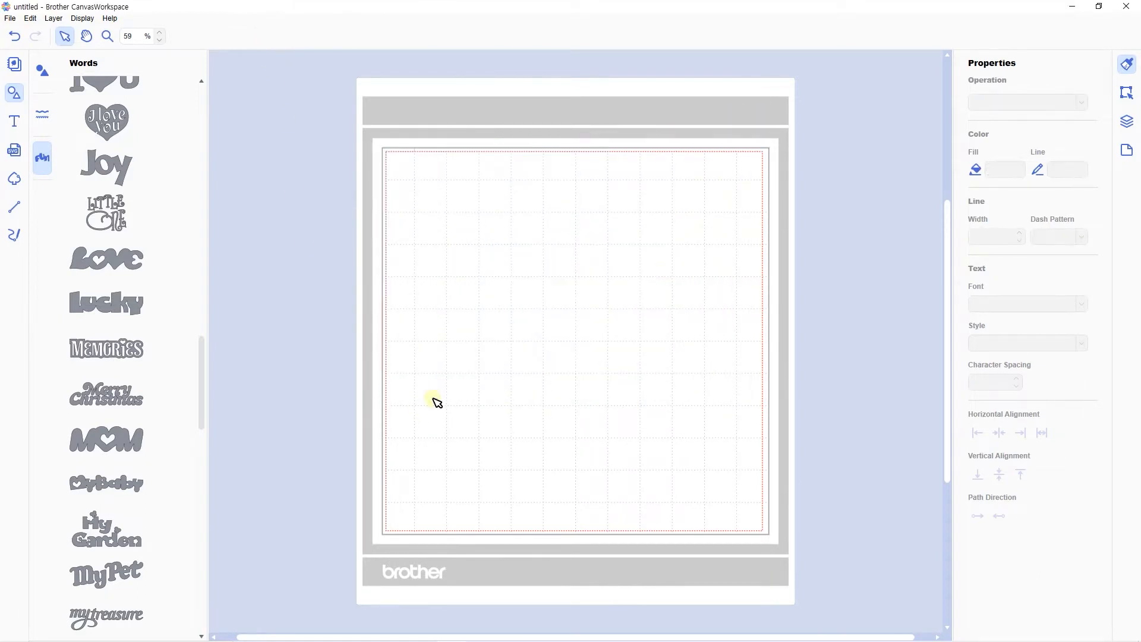
Examine the Text tool's options and the image source choices for Image Tracing, leaving both without adding anything
left_click(16, 126)
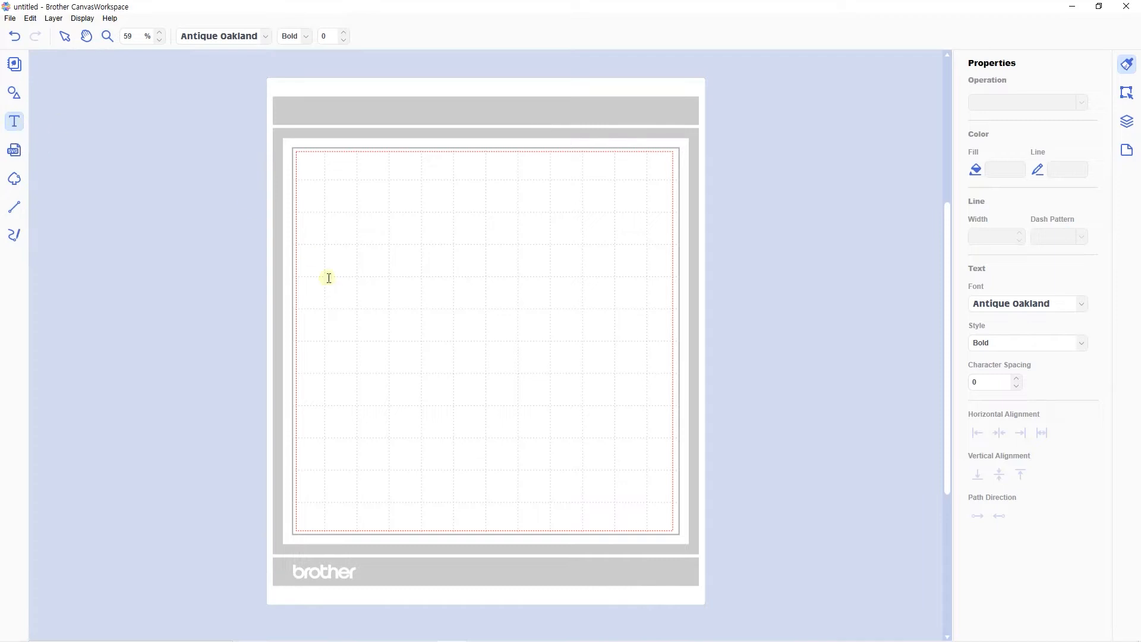
left_click(14, 121)
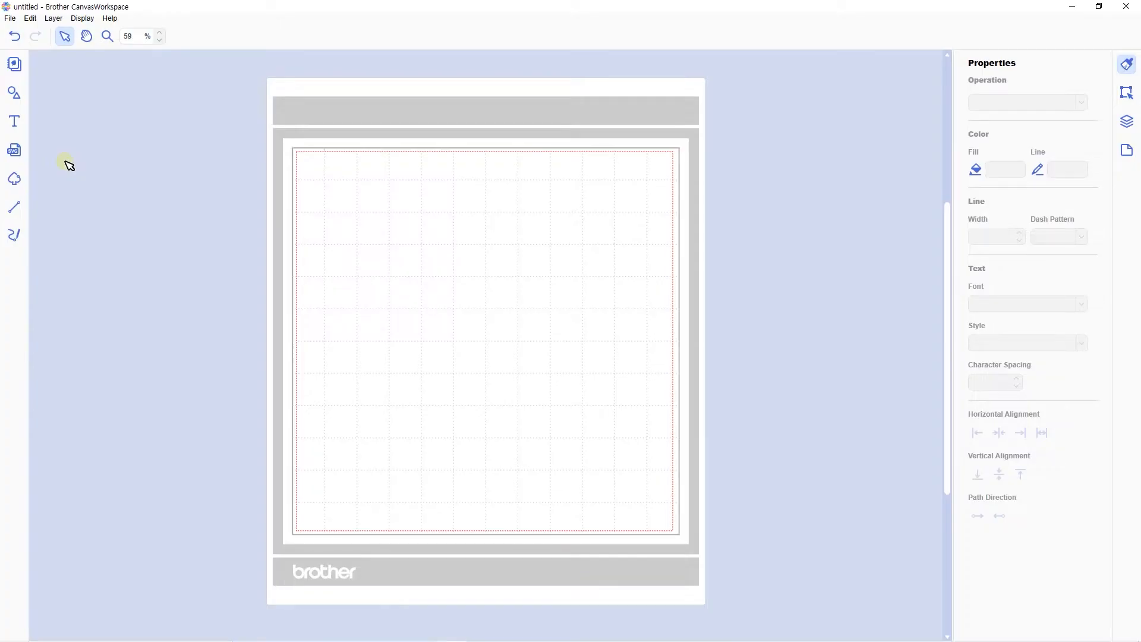
left_click(14, 179)
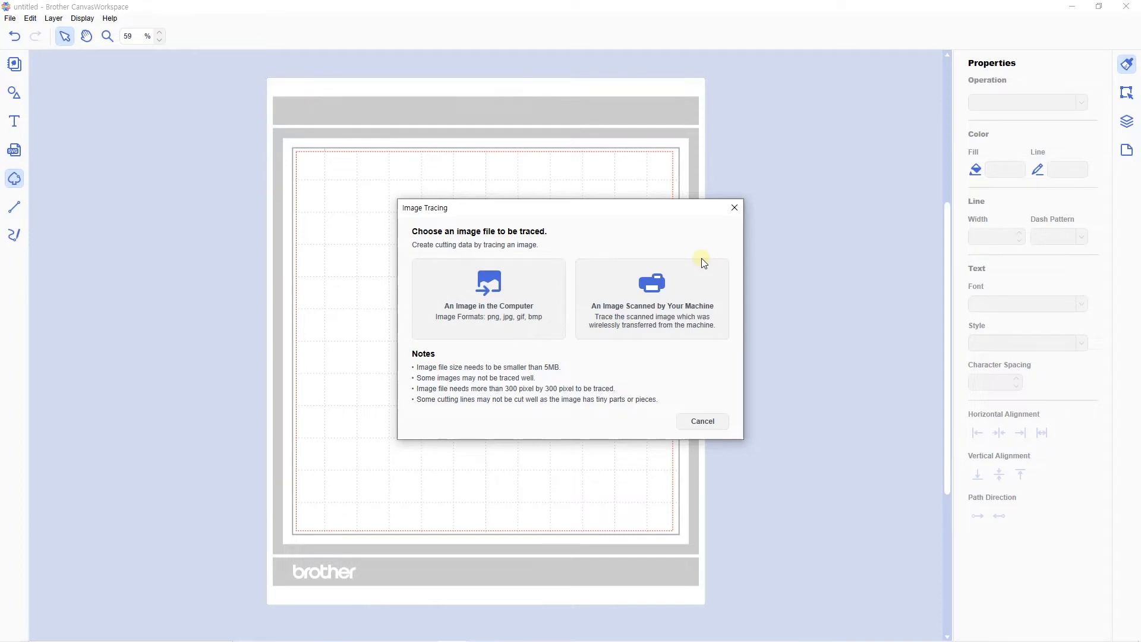
left_click(729, 207)
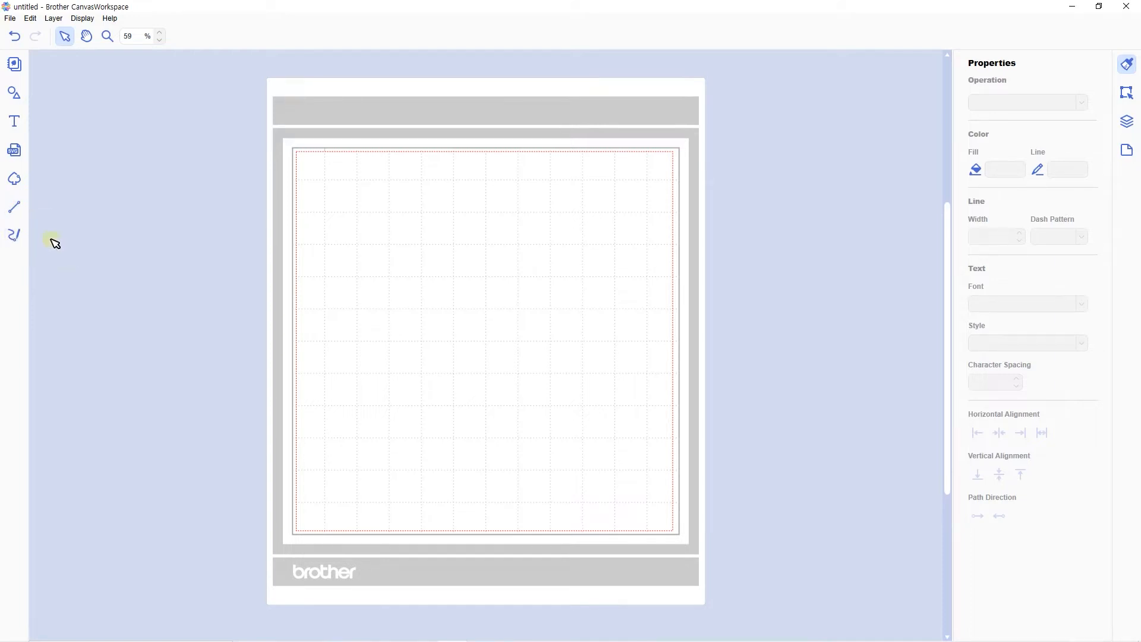
Revisit the shape library and the Text tool, and activate the freehand drawing tool
left_click(15, 94)
left_click(42, 70)
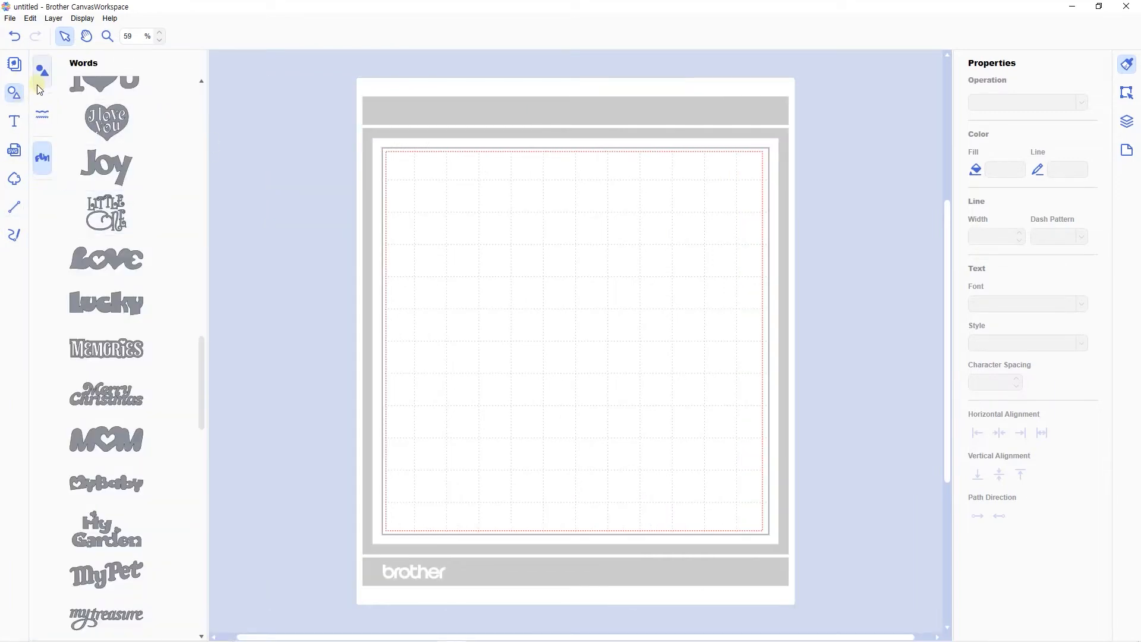
left_click(14, 122)
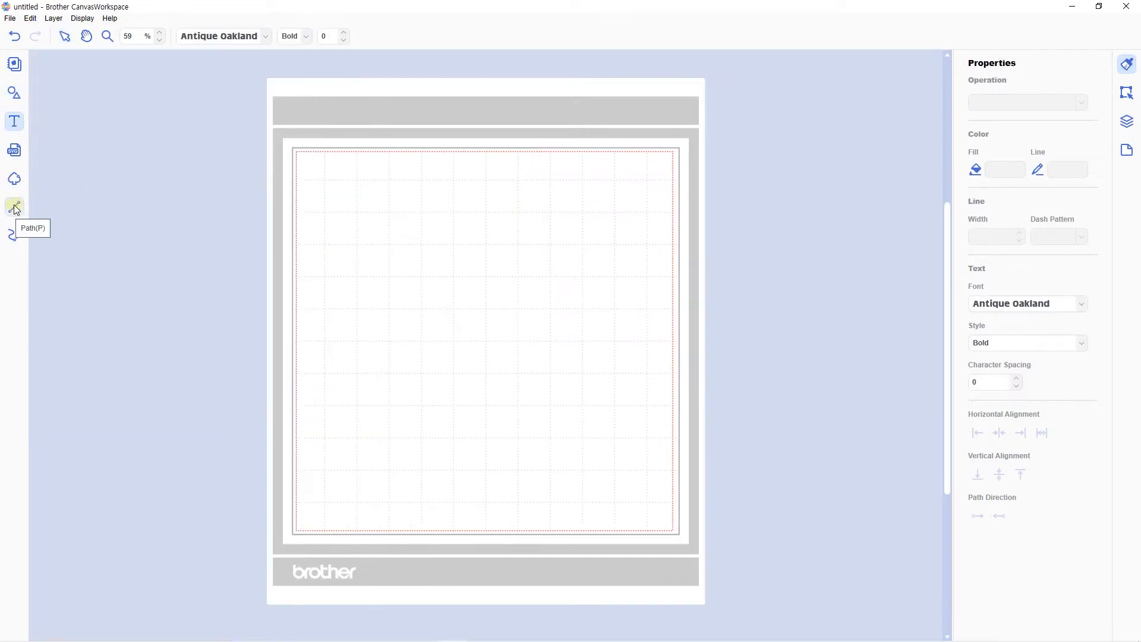
left_click(14, 238)
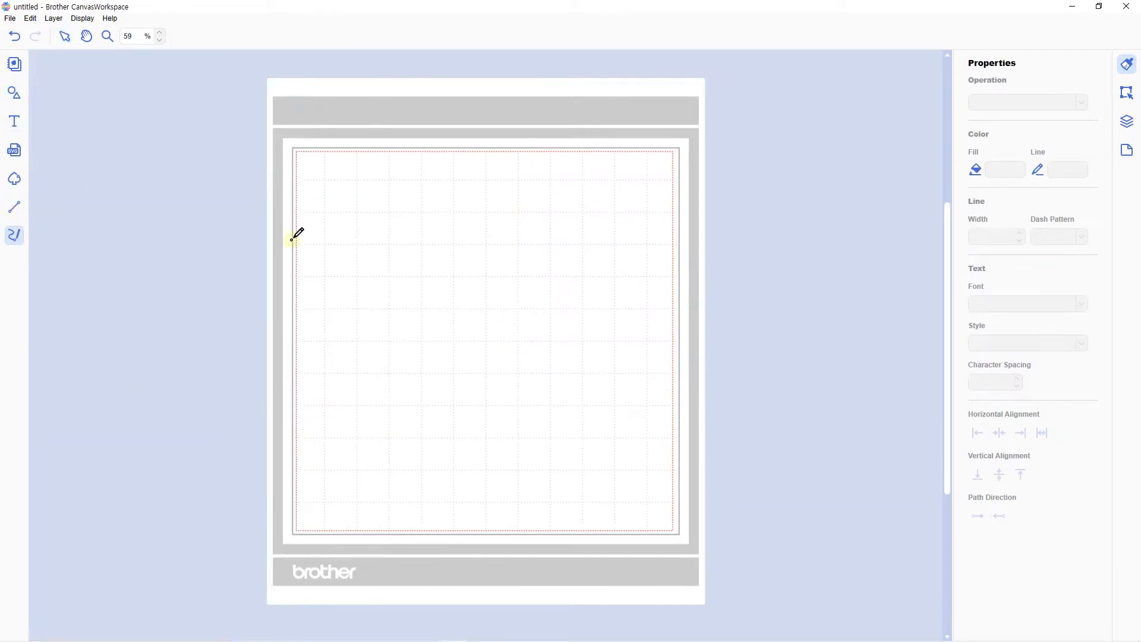
Draw a looping freehand curve across the upper half of the artboard and delete it
mouse_move(363, 284)
left_mouse_down()
mouse_move(378, 207)
mouse_move(471, 243)
mouse_move(453, 293)
mouse_move(457, 352)
mouse_move(400, 292)
mouse_move(346, 299)
mouse_move(448, 214)
mouse_move(517, 197)
mouse_move(537, 229)
left_mouse_up()
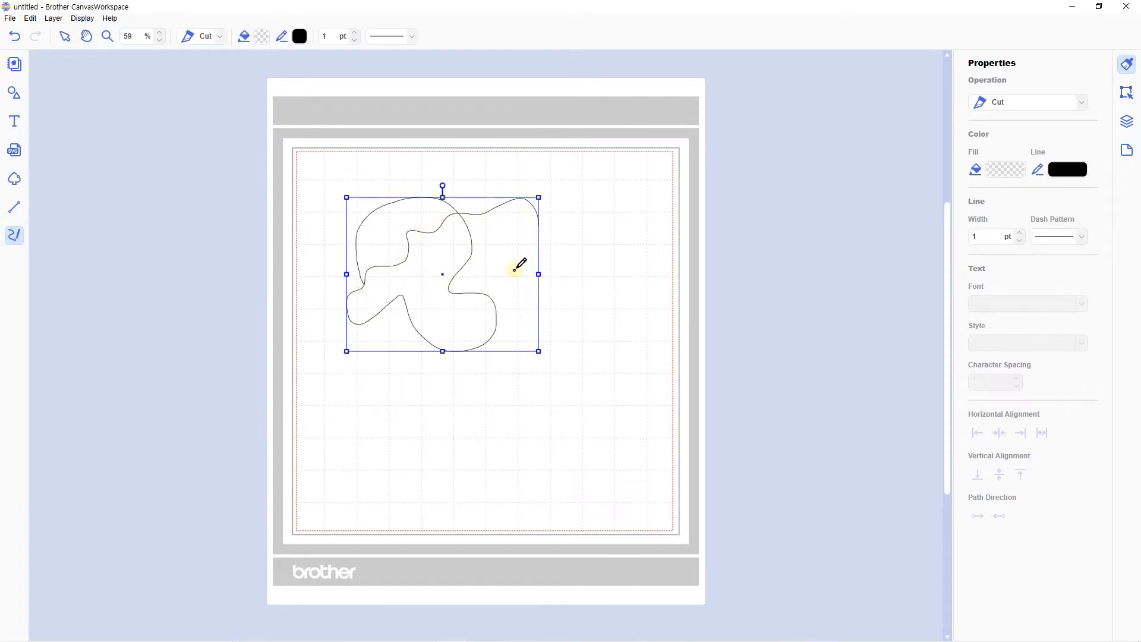
left_click(64, 36)
key("Delete")
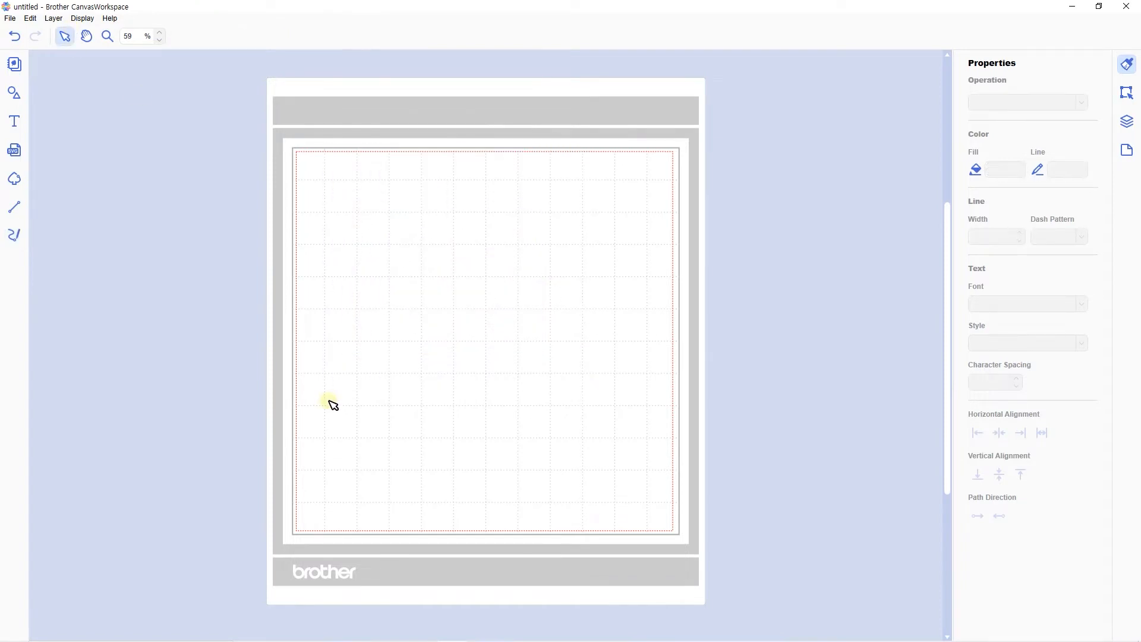
Add the slightly rounded square from the shape library and move it toward the middle of the artboard
left_click(14, 92)
left_click(14, 92)
left_click(14, 93)
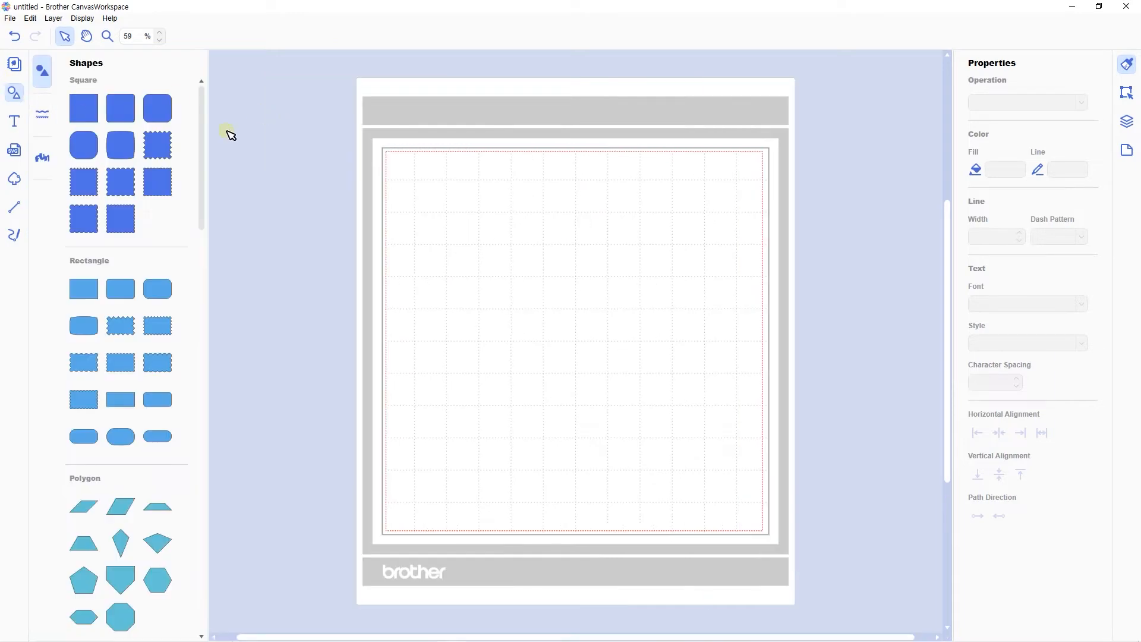
left_click(157, 108)
left_click_drag(560, 230, 651, 341)
left_click_drag(493, 205, 618, 321)
Fill the rounded square with pink #EF66B2 and move it to the artboard's horizontal centre
left_click(261, 36)
left_click(436, 291)
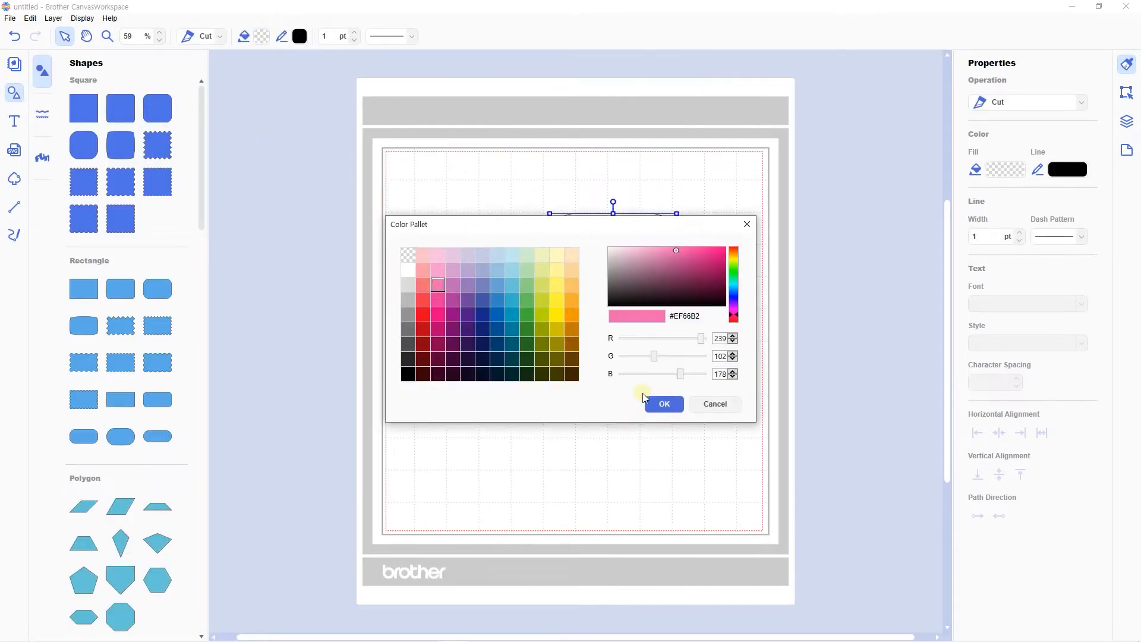
left_click(664, 404)
left_click_drag(647, 281, 606, 297)
left_click_drag(603, 297, 613, 297)
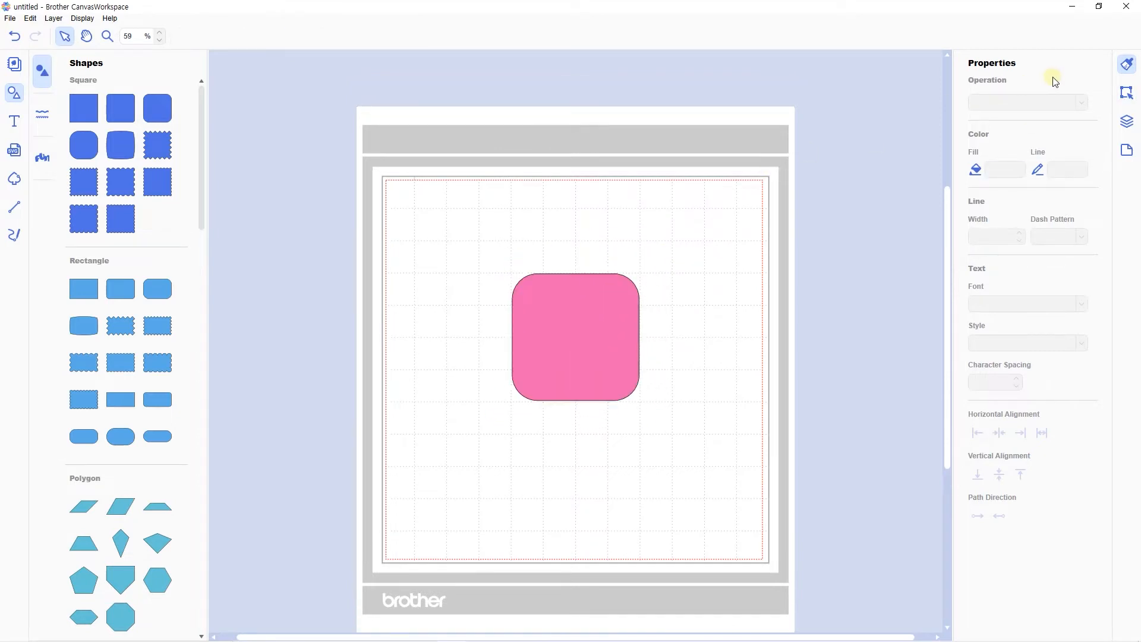
Select the pink square, shift its X position to 4.53 inches and return it to 4.03 inches
left_click(1127, 92)
left_click(545, 289)
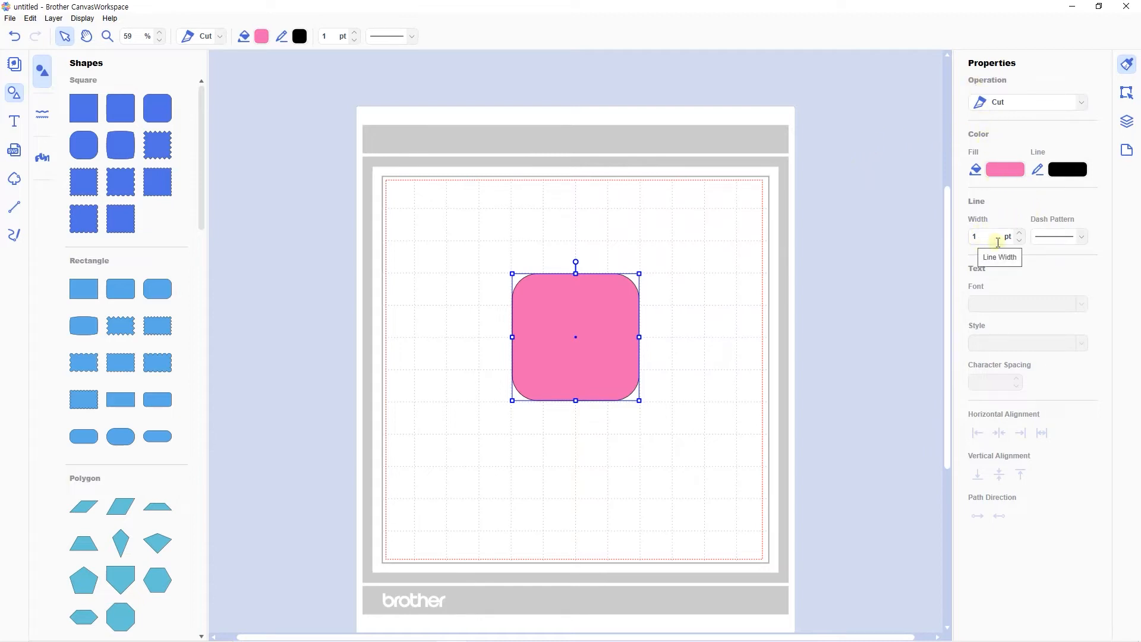
left_click(1127, 92)
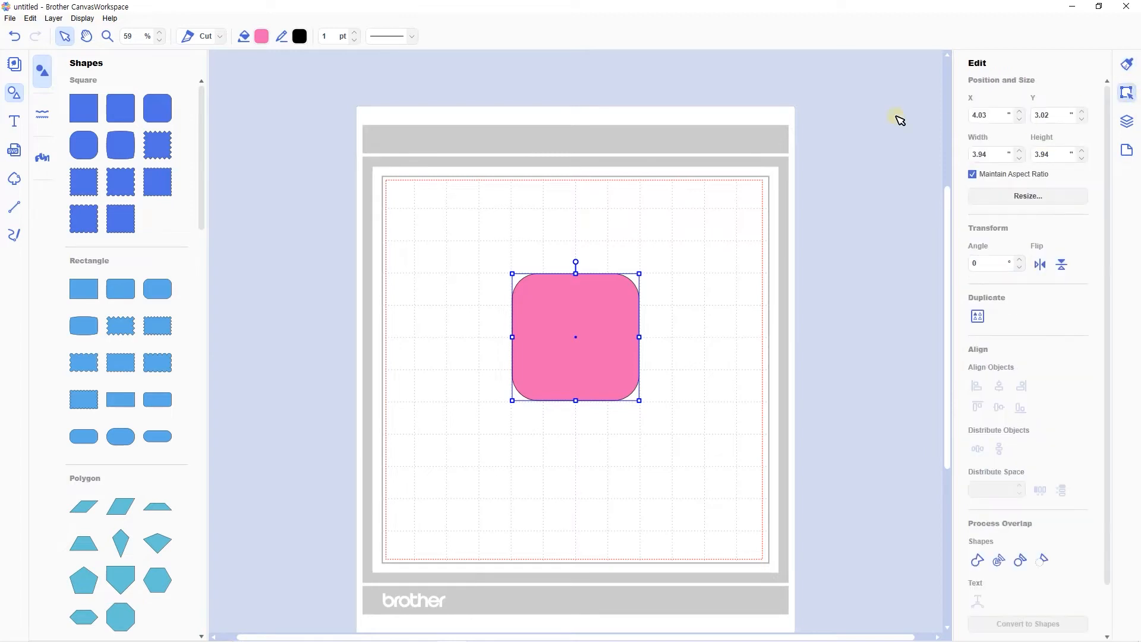
left_click(1019, 111)
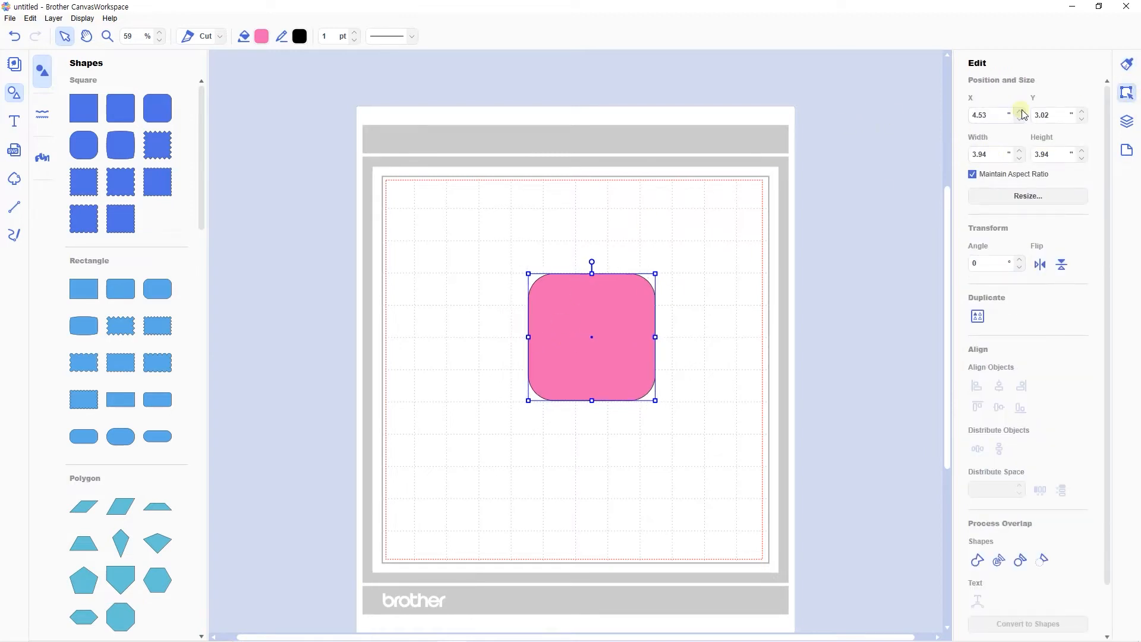
left_click(1019, 119)
Enlarge the pink square's width with its aspect ratio maintained and reduce it back to 3.94 inches
left_click(1019, 151)
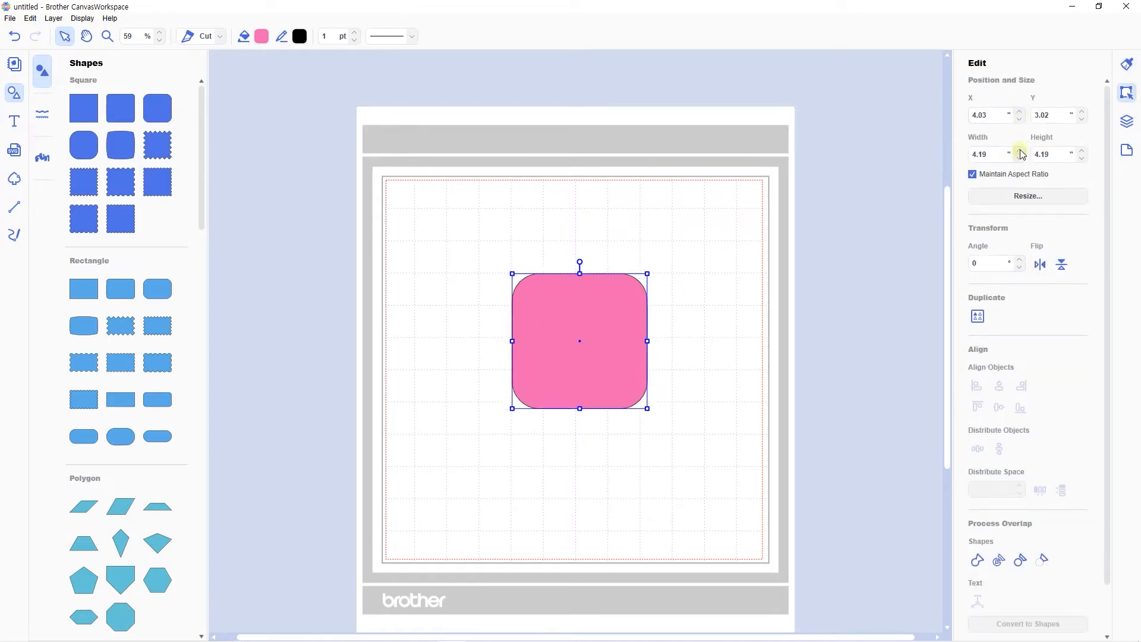
left_click(1019, 151)
left_click(1019, 151)
left_click(1019, 158)
left_click(1019, 158)
left_click(1019, 158)
scroll(1023, 190, "down", 2)
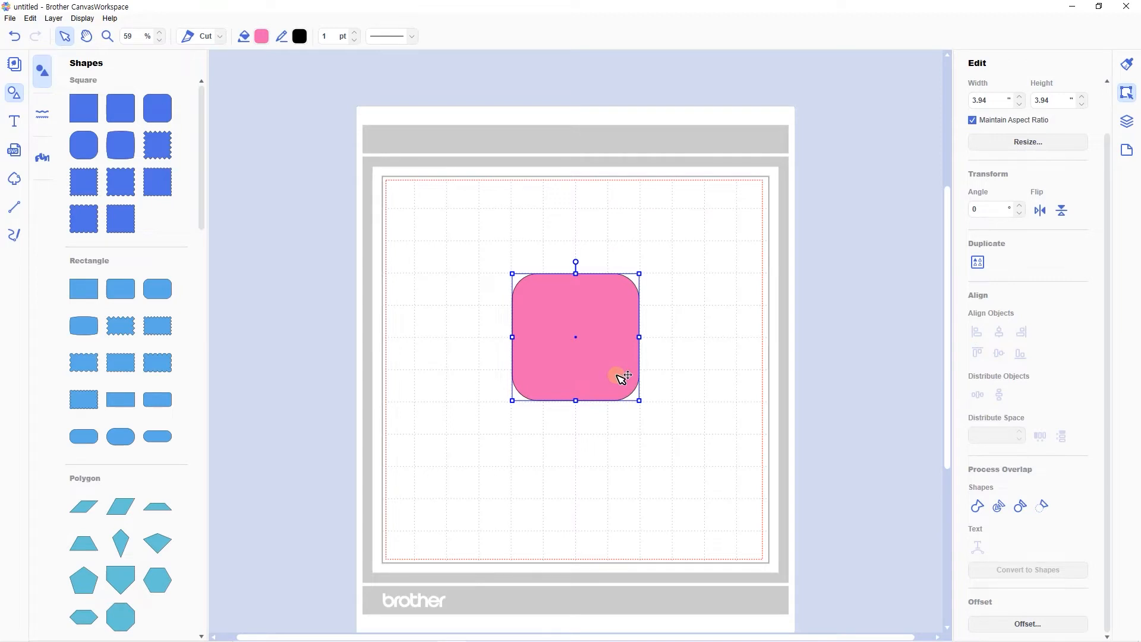
Review the pink square's properties and edit settings, deselect it and look at the list of layers
double_click(560, 326)
left_click(707, 254)
left_click(1126, 64)
left_click(1125, 94)
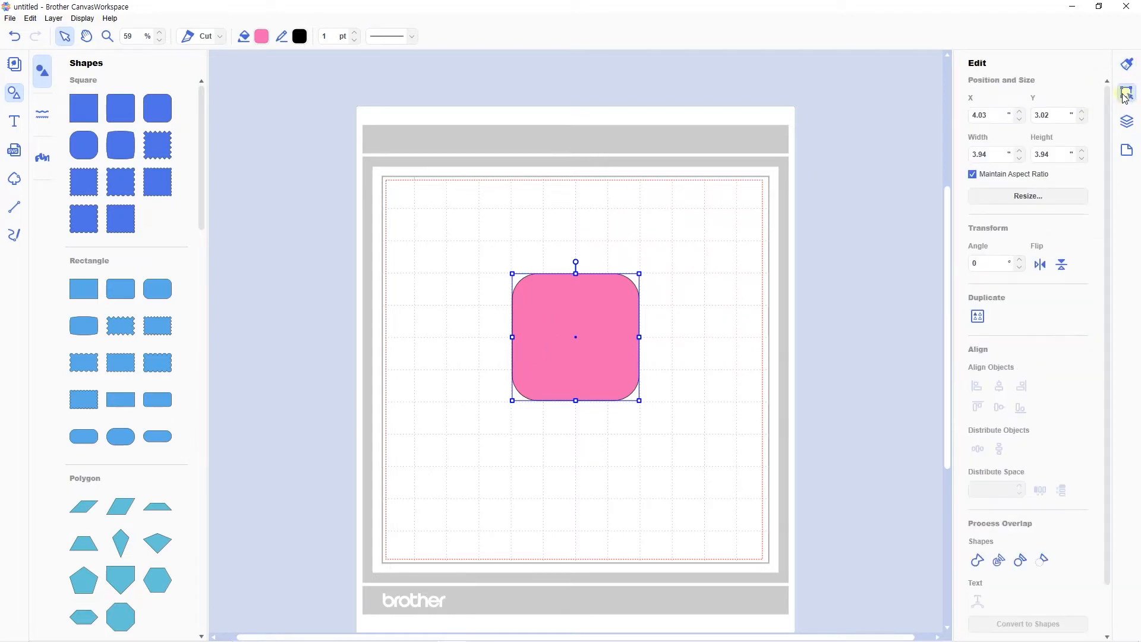
left_click(459, 259)
left_click(1128, 121)
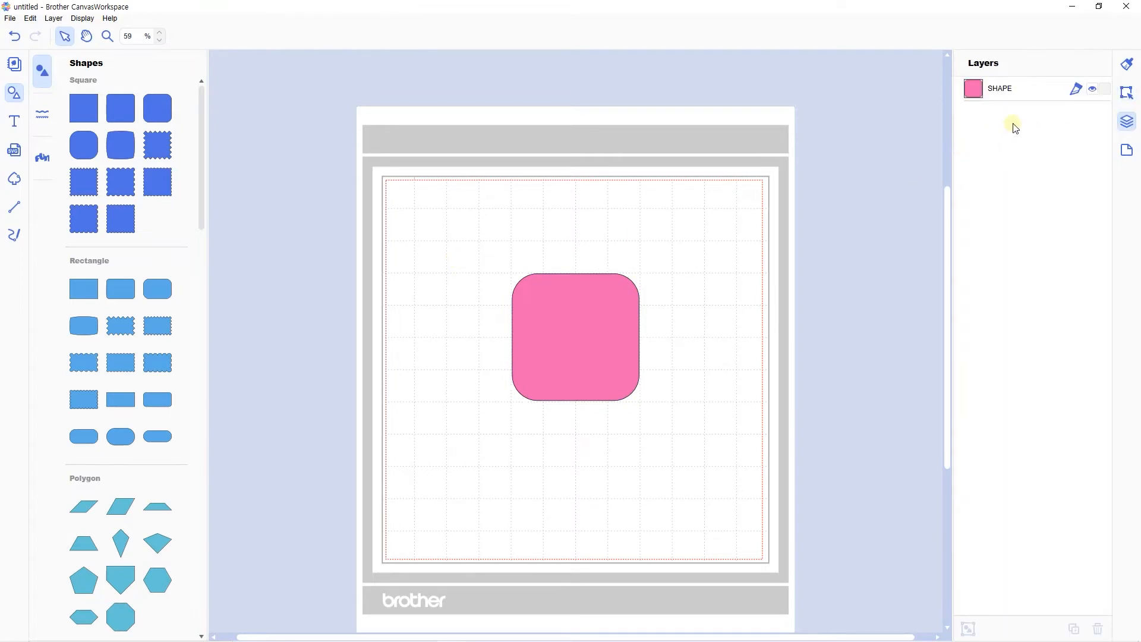
Add several more plain and decorative-edged squares and move the last bulging square to the upper right of the artboard
left_click(132, 152)
left_click(158, 145)
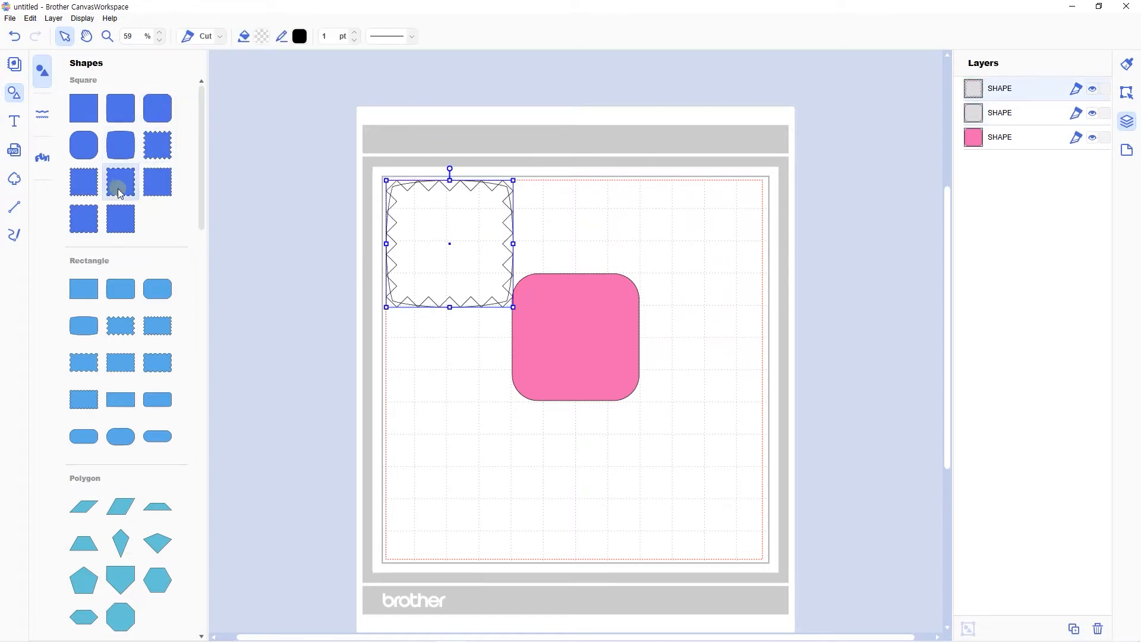
left_click(121, 182)
left_click(154, 189)
left_click(121, 217)
left_click(120, 145)
left_click(120, 145)
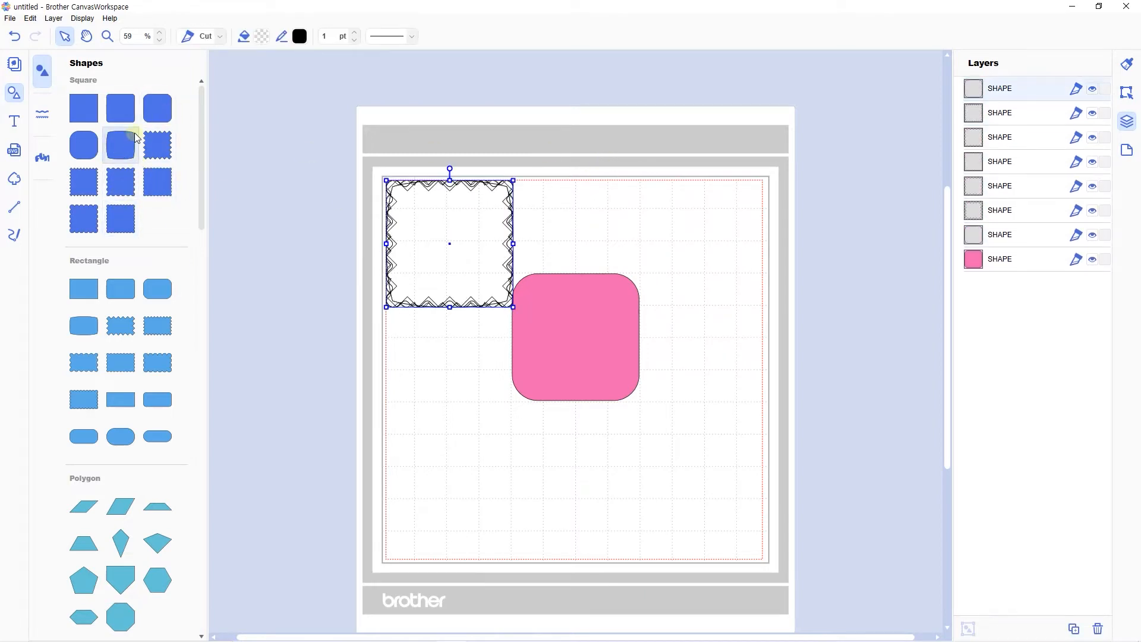
left_click(120, 145)
left_click_drag(470, 236, 682, 213)
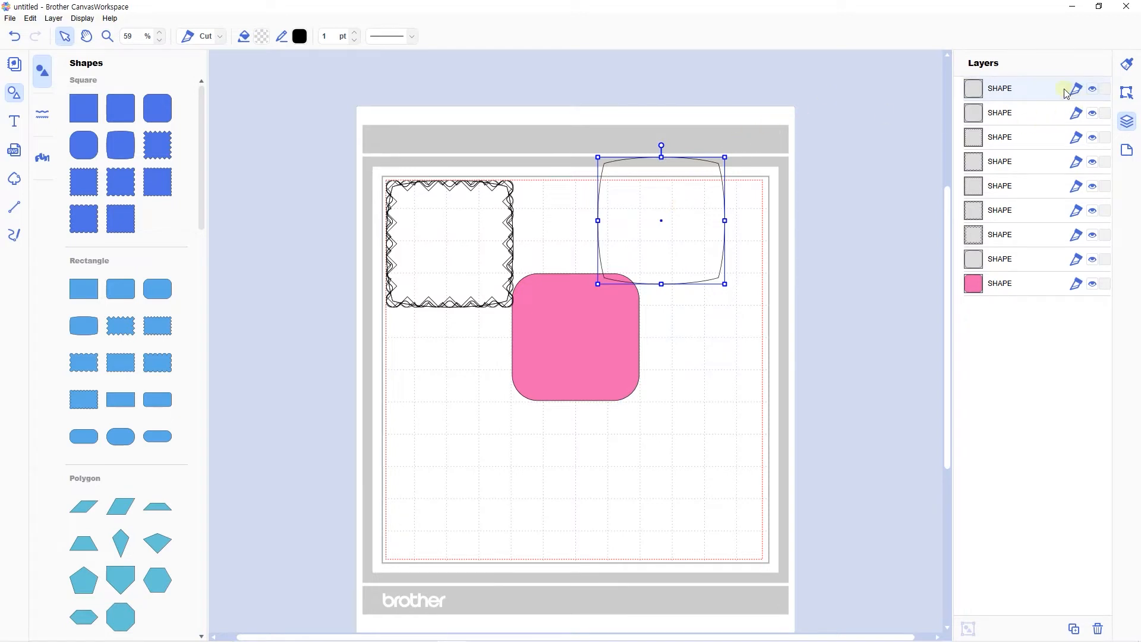
Select all the shapes, view the artboard settings and delete every shape from the artboard
left_click_drag(777, 79, 356, 443)
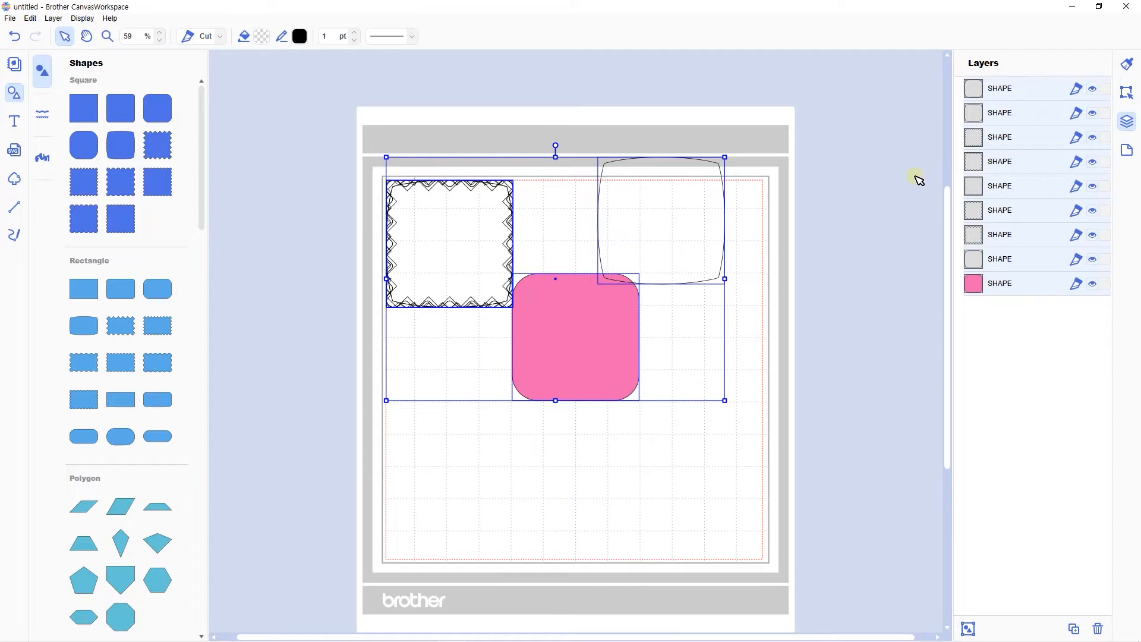
left_click(1127, 150)
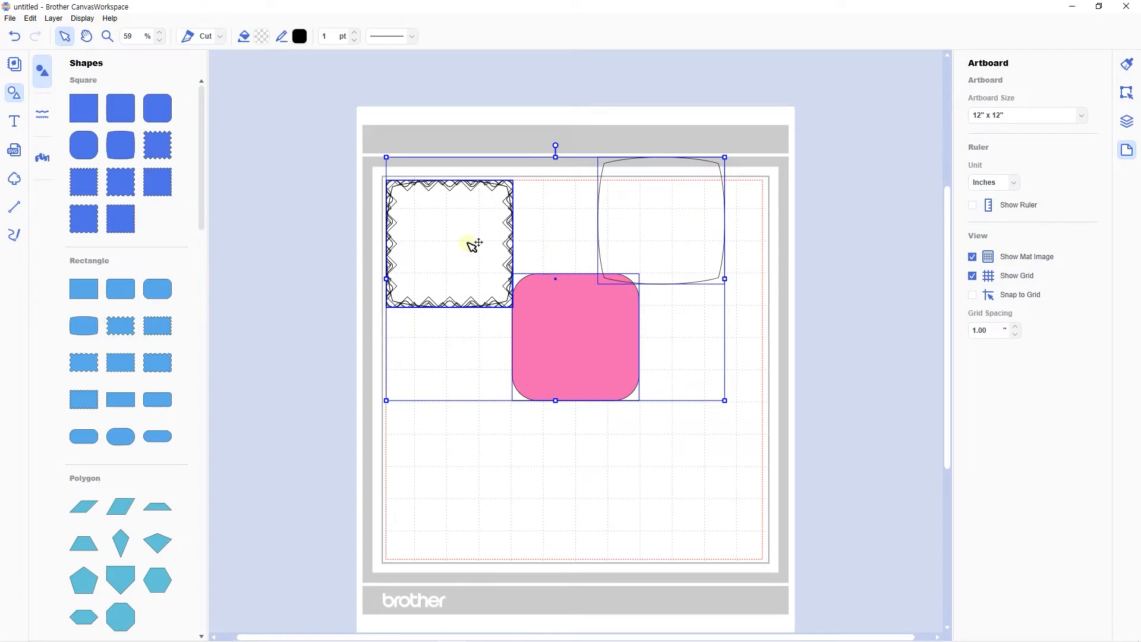
left_click_drag(305, 139, 853, 394)
key("Delete")
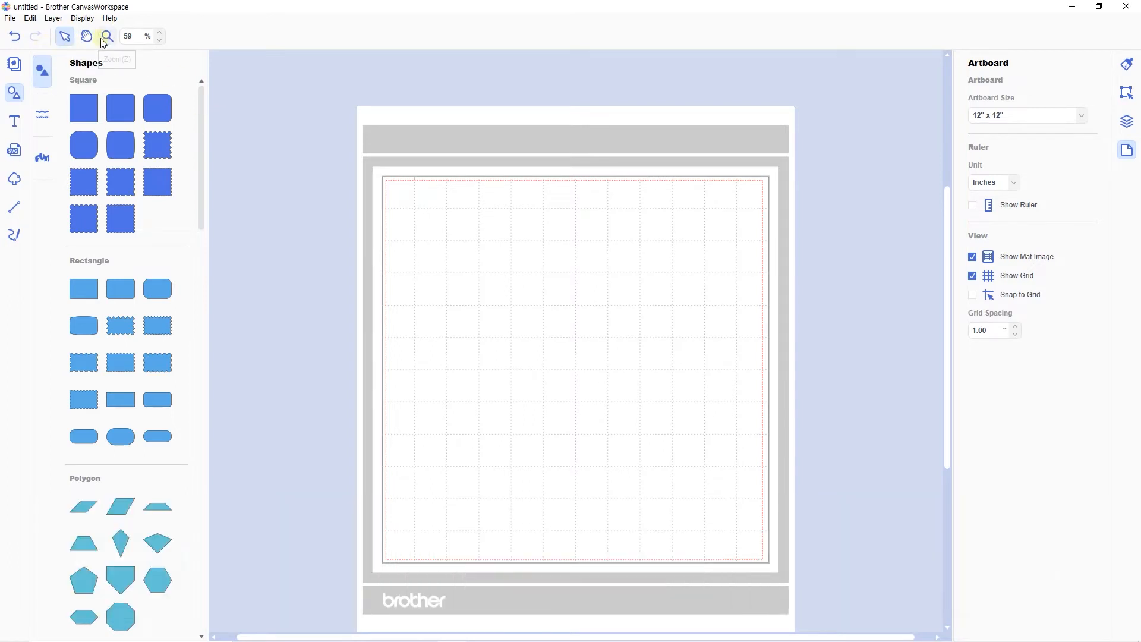
Add the strongly rounded square, move it to the artboard's upper middle and fill it with light pink, leaving it deselected
left_click(84, 145)
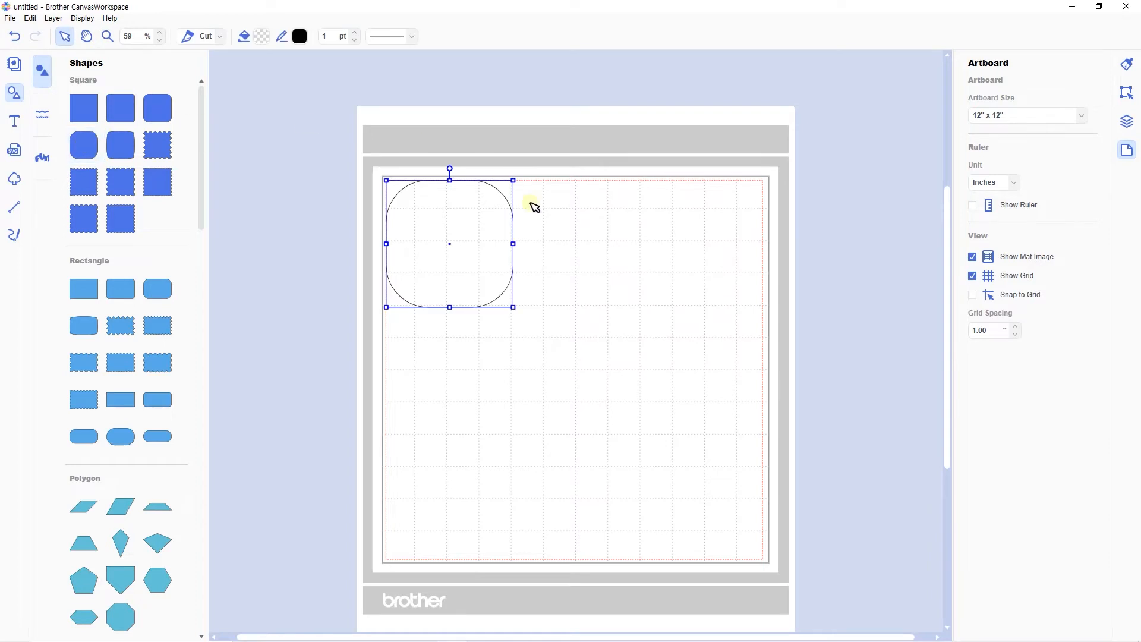
left_click_drag(487, 232, 608, 291)
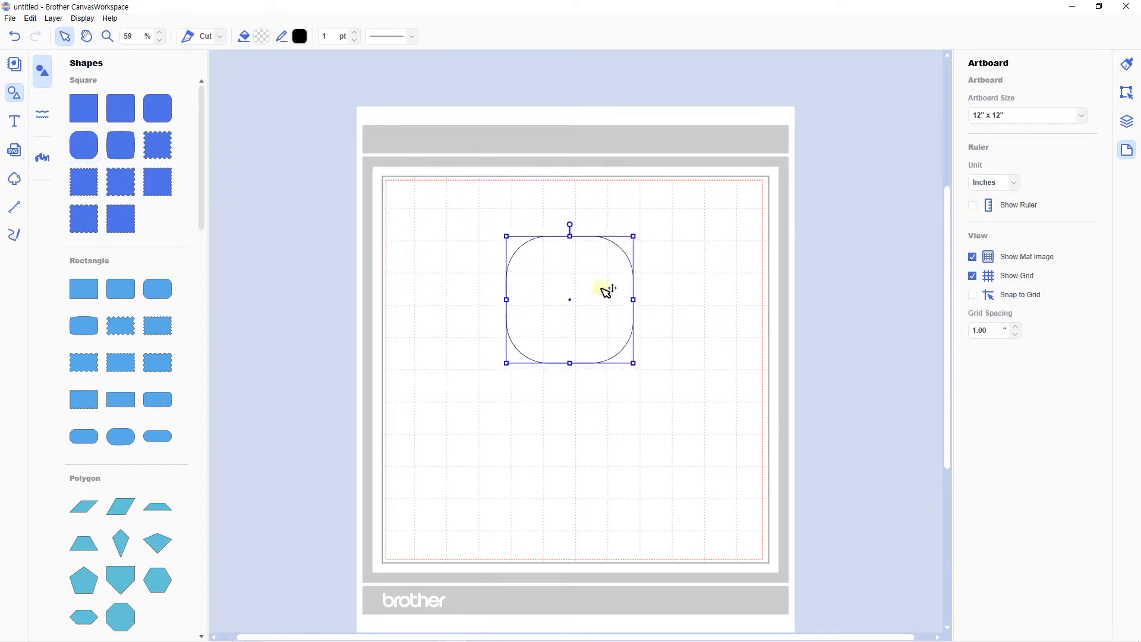
left_click(262, 37)
left_click(422, 269)
left_click(670, 404)
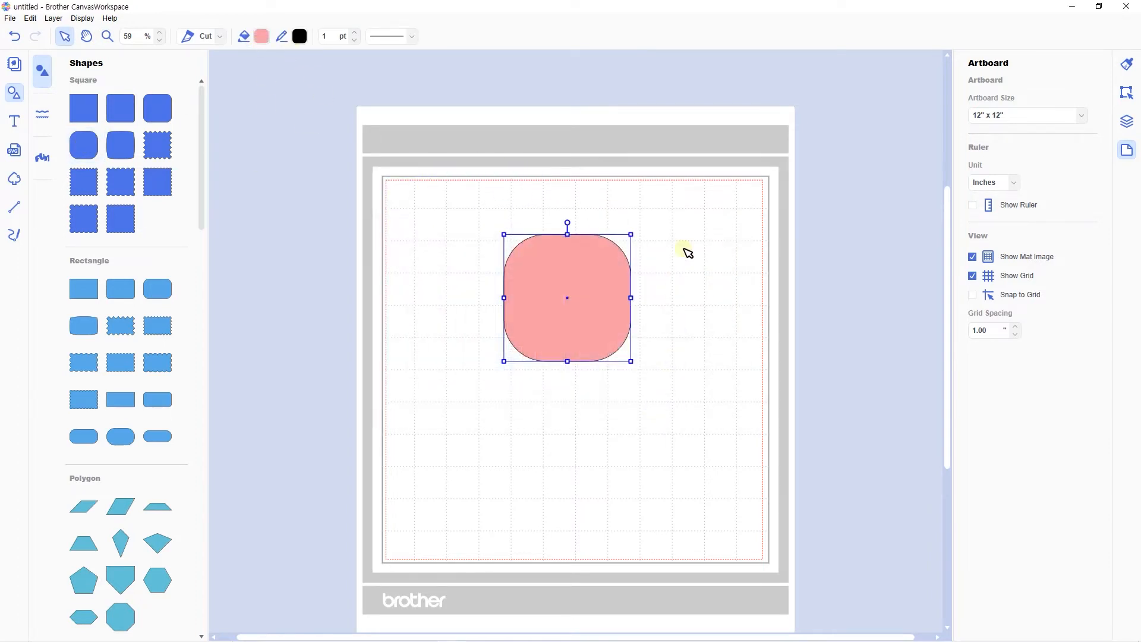
left_click(686, 250)
left_click(507, 289)
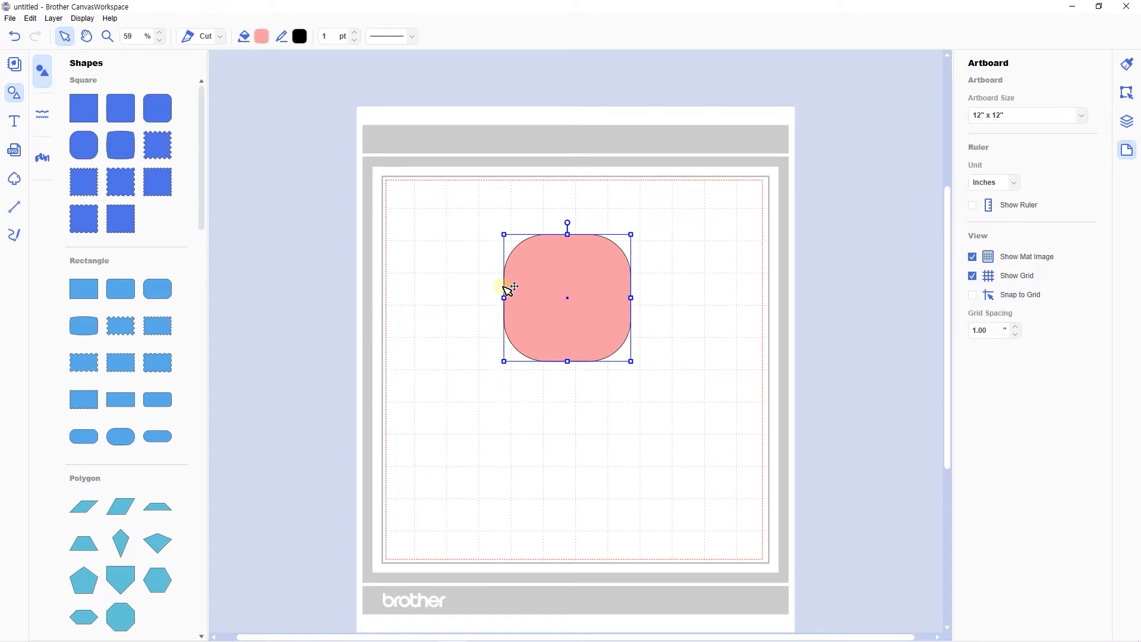
left_click(349, 206)
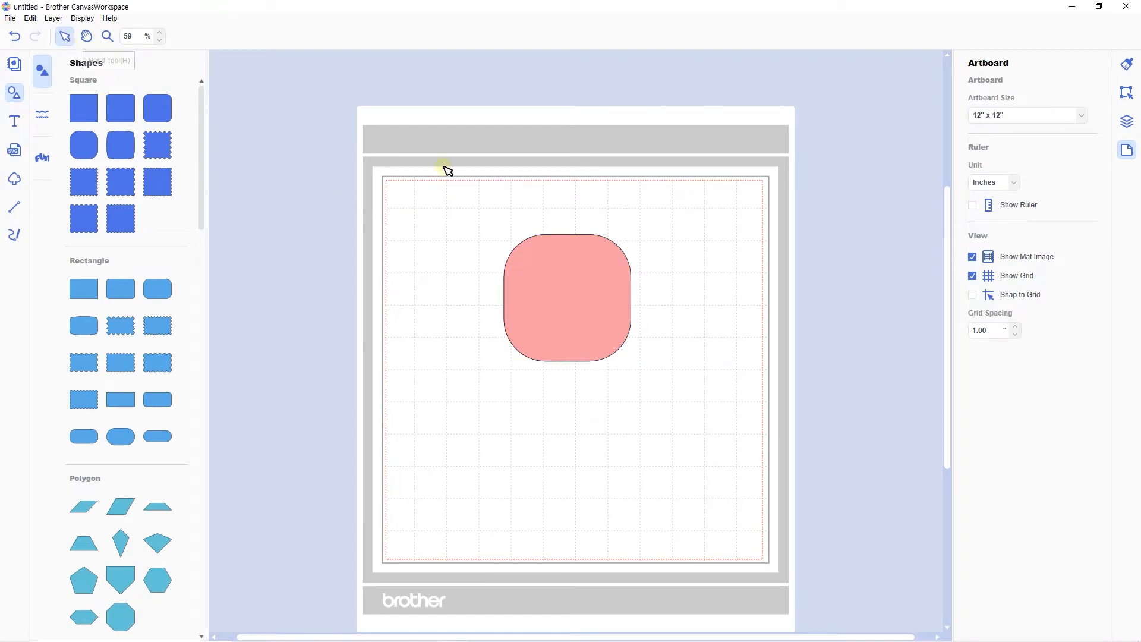
Pan around the artboard with the temporary Hand tool and switch between the Hand and Selection tools
key("space")
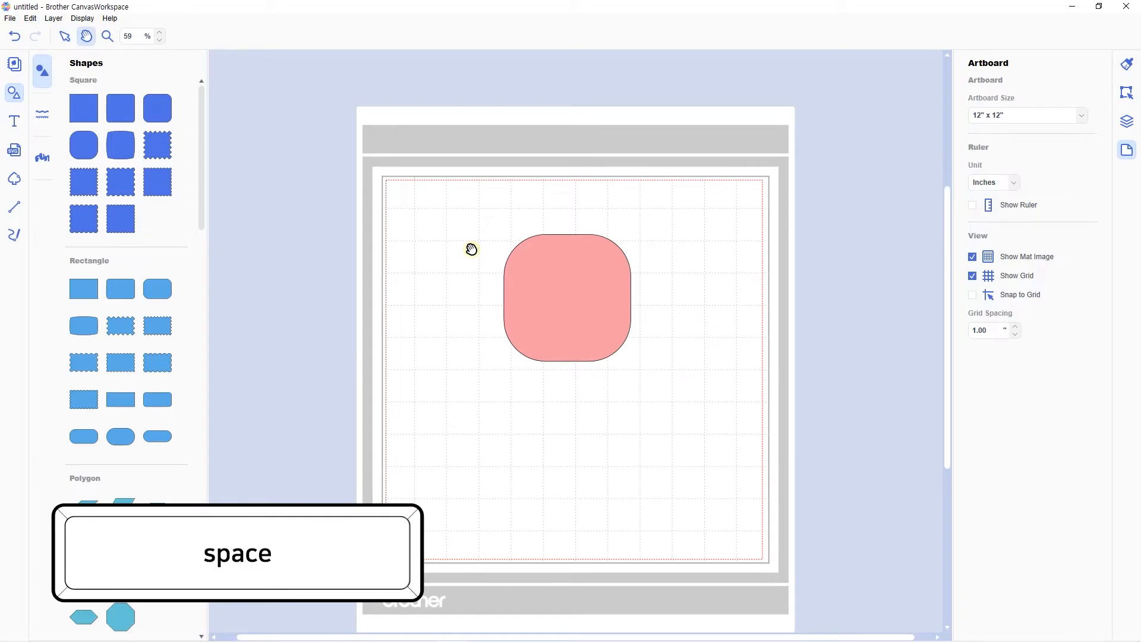
left_click_drag(555, 339, 579, 256)
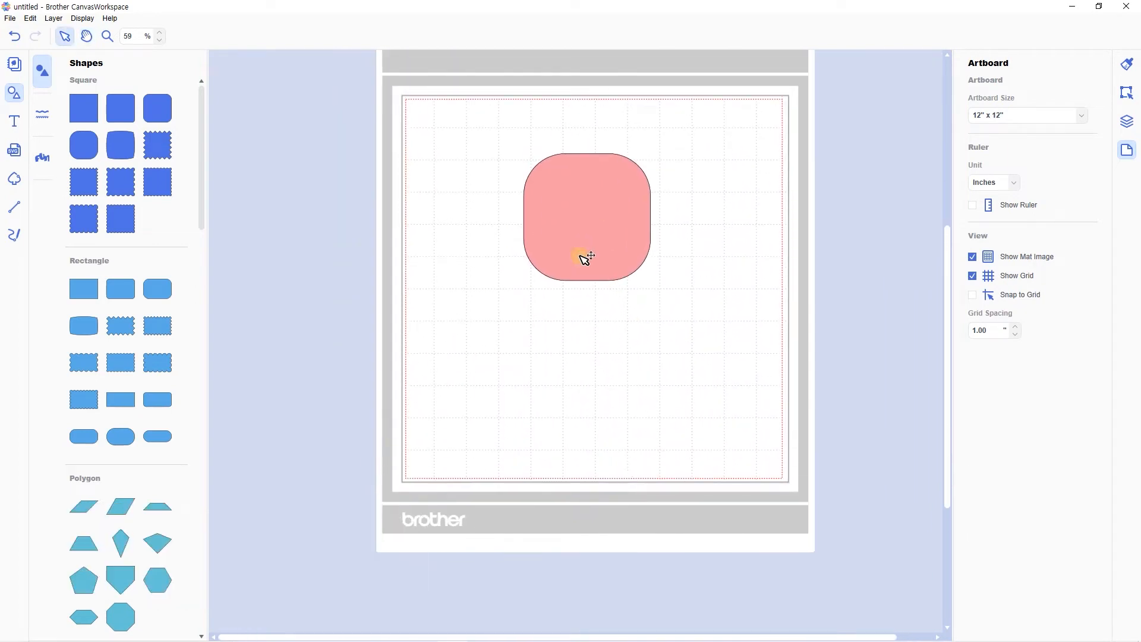
scroll(585, 259, "up", 1)
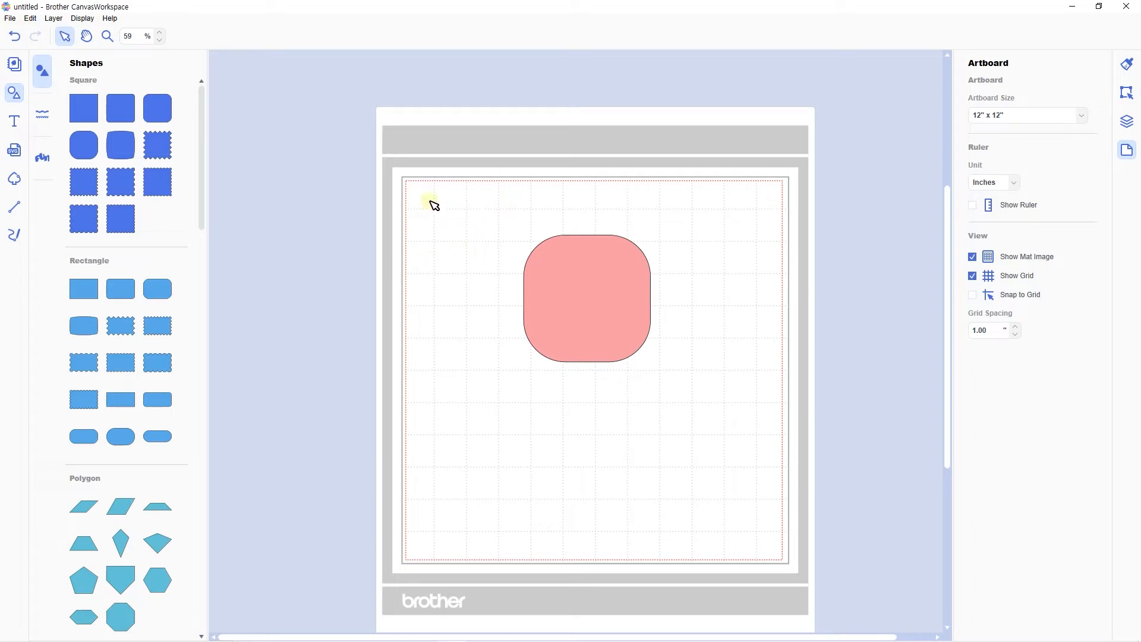
key("space")
left_click_drag(540, 248, 567, 238)
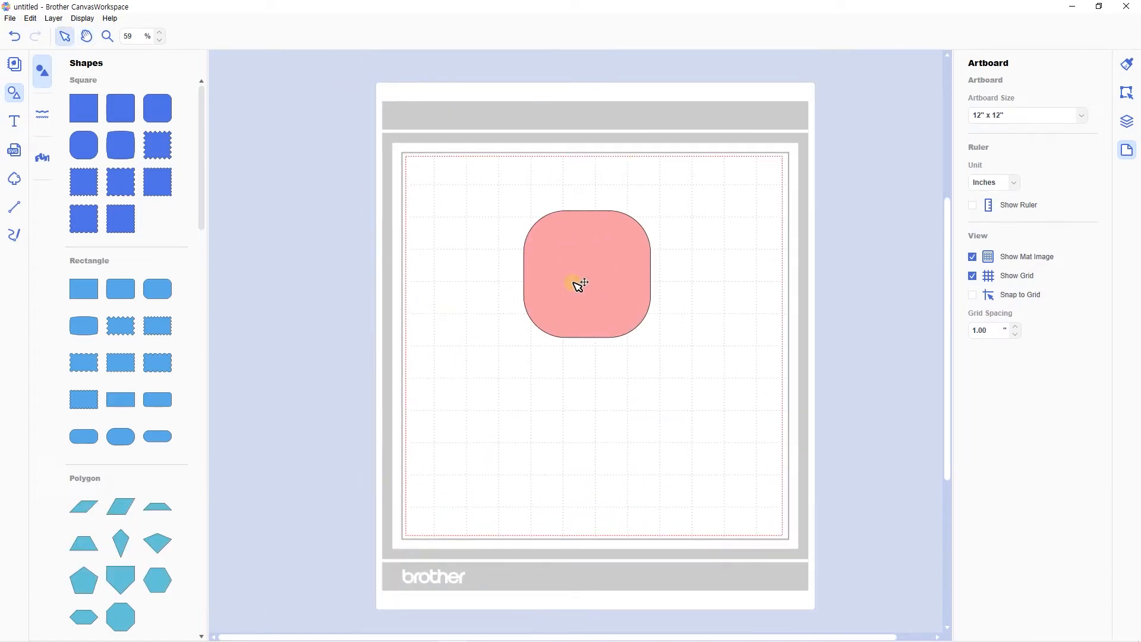
left_click(87, 37)
left_click(69, 38)
key("h")
Use the Zoom tool to magnify the light pink square to 237% and zoom back out to 59%
left_click(109, 39)
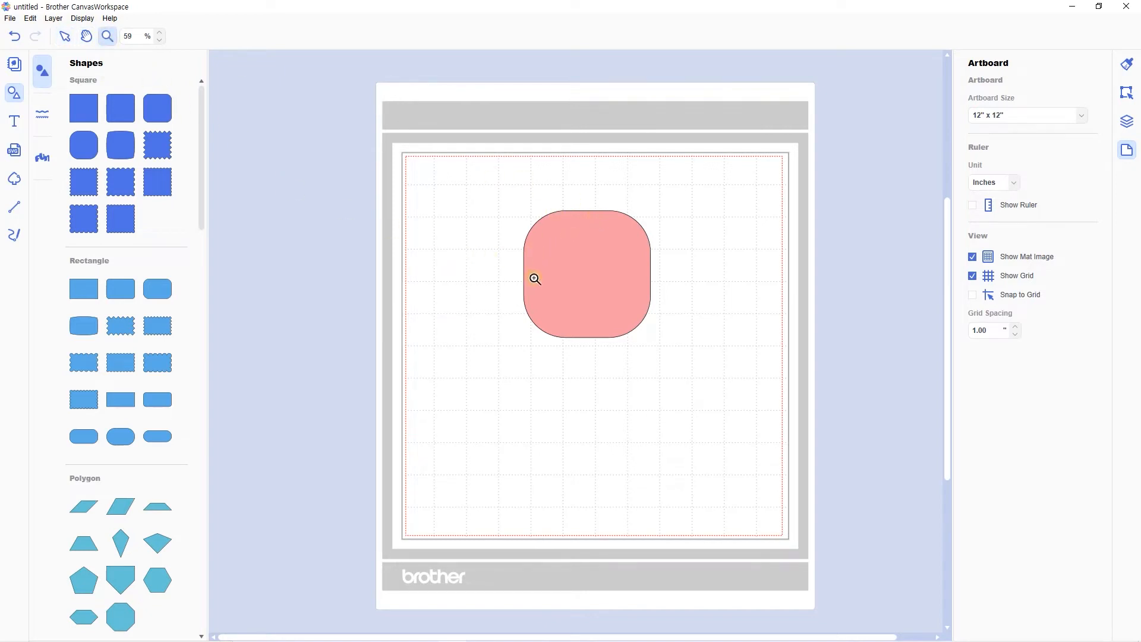
left_click(587, 267)
left_click(544, 336)
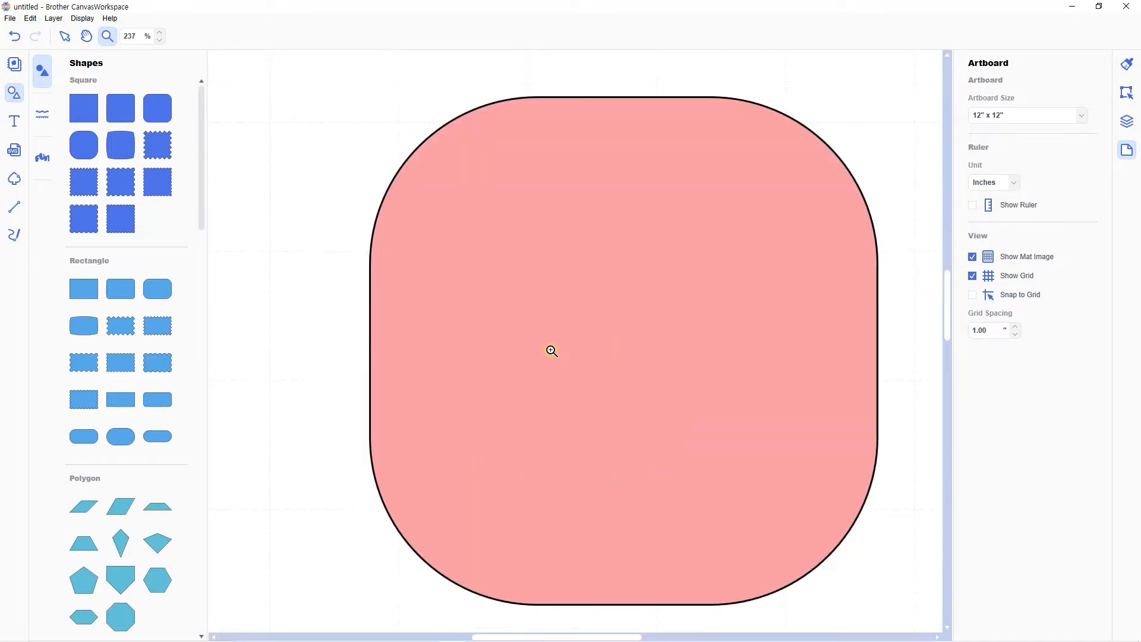
key("alt")
left_click(617, 343, "alt")
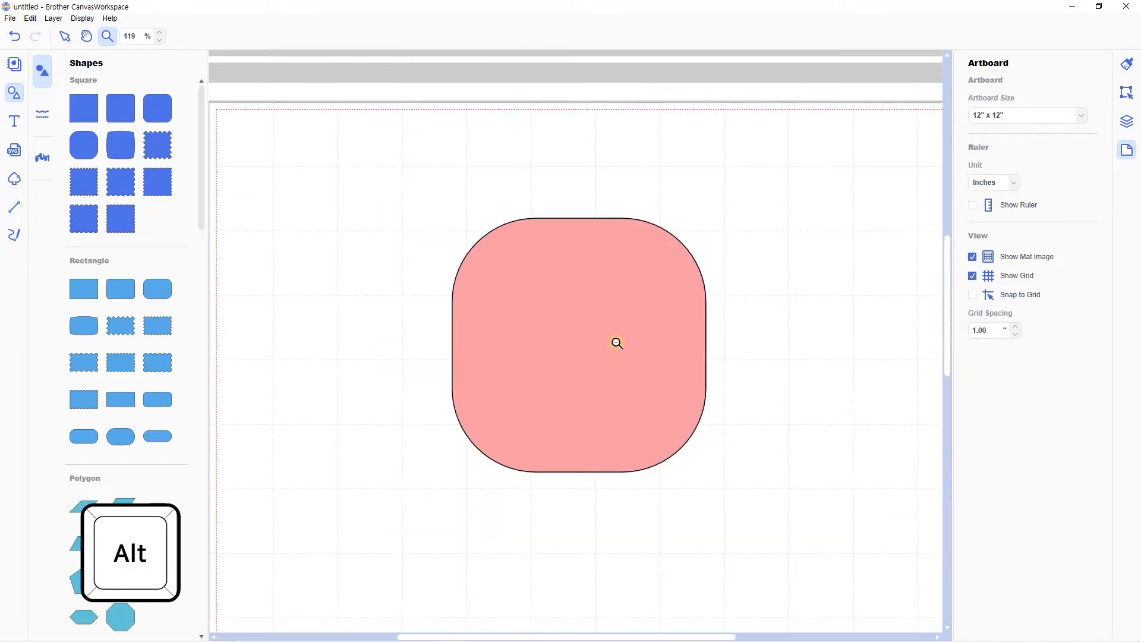
left_click(575, 340, "alt")
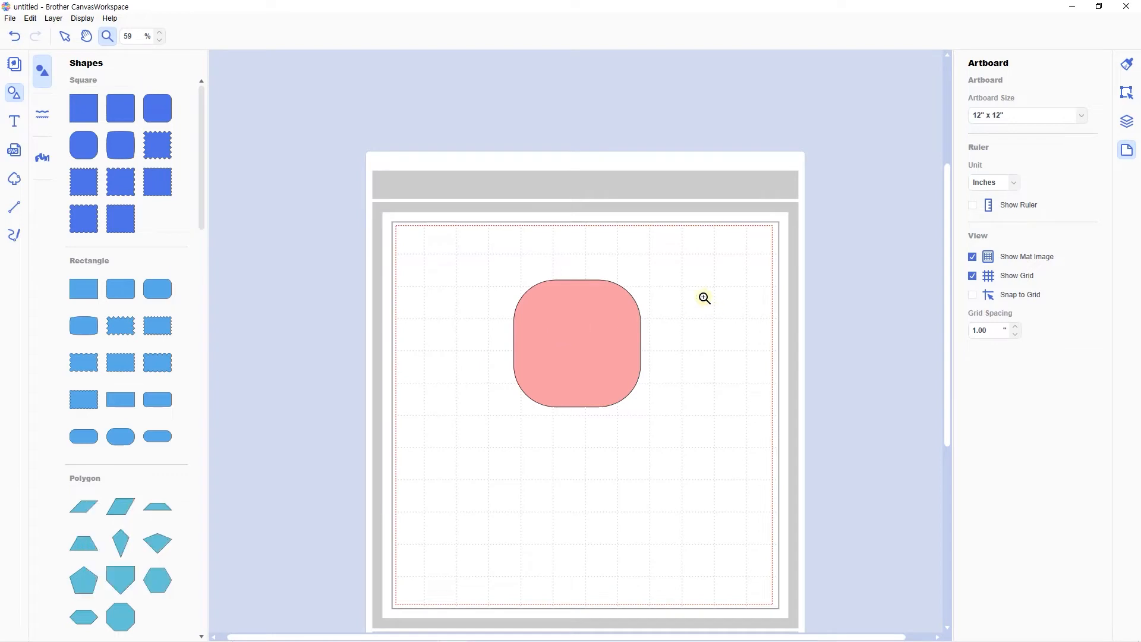
key("Escape")
Zoom the canvas in and out around the light pink square without the Zoom tool, finishing at 100%
key("ctrl")
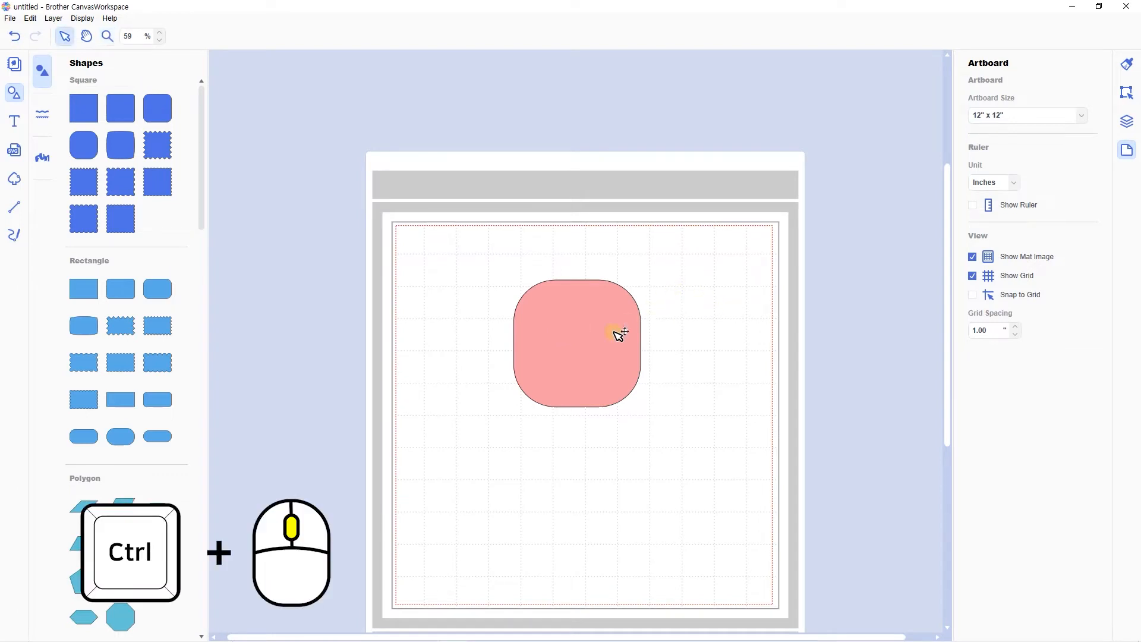
scroll(701, 312, "down", 3)
scroll(699, 312, "up", 5)
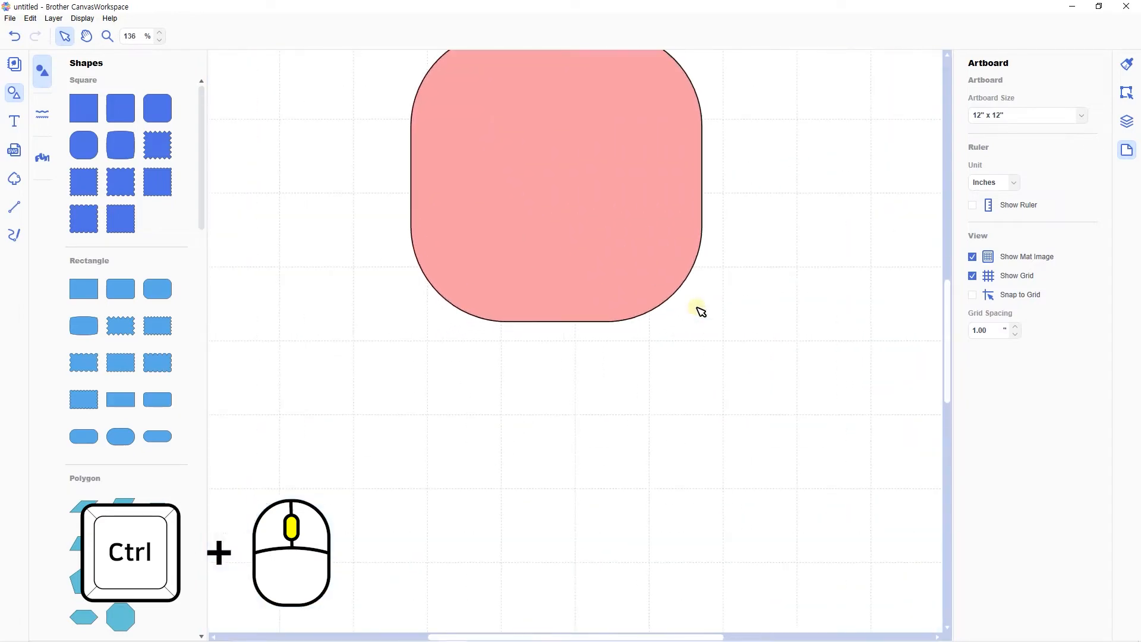
scroll(695, 310, "down", 1)
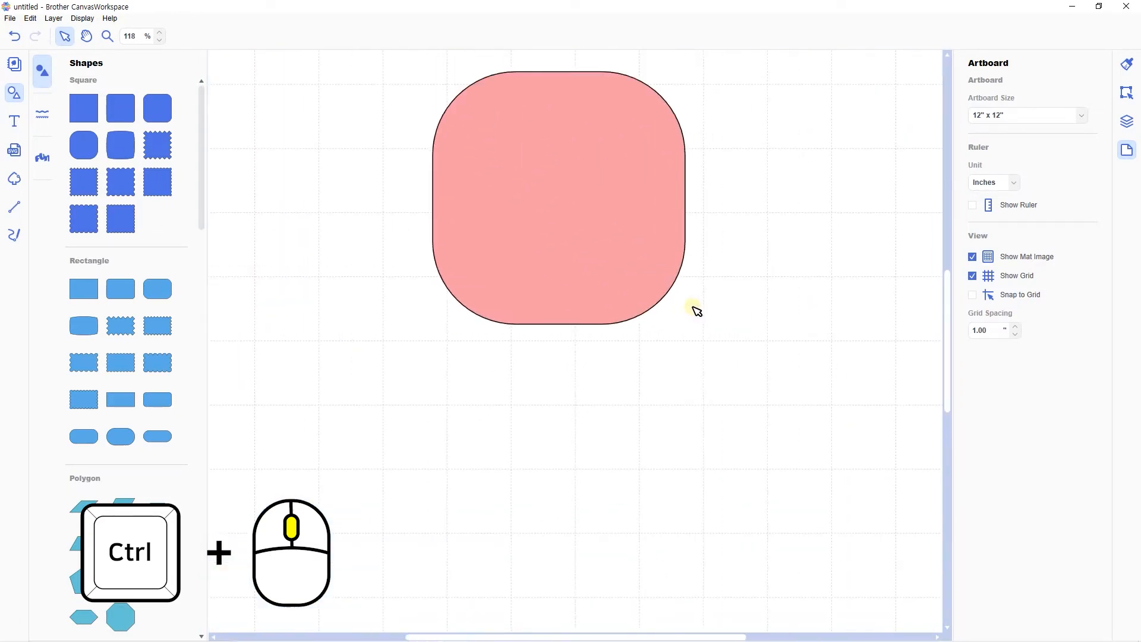
scroll(695, 310, "up", 1)
scroll(696, 310, "up", 1)
scroll(696, 311, "down", 2)
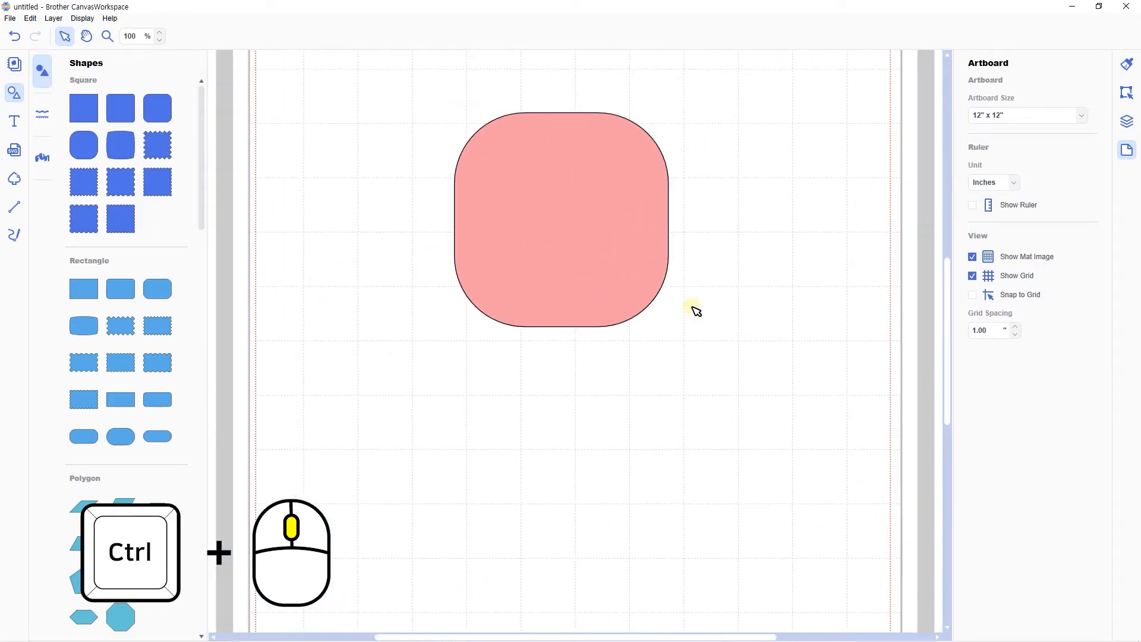
Zoom in on the light pink square to 190% and pan until the whole shape is in view
scroll(696, 311, "up", 1)
scroll(696, 311, "up", 1)
scroll(695, 311, "down", 1)
scroll(696, 311, "up", 1)
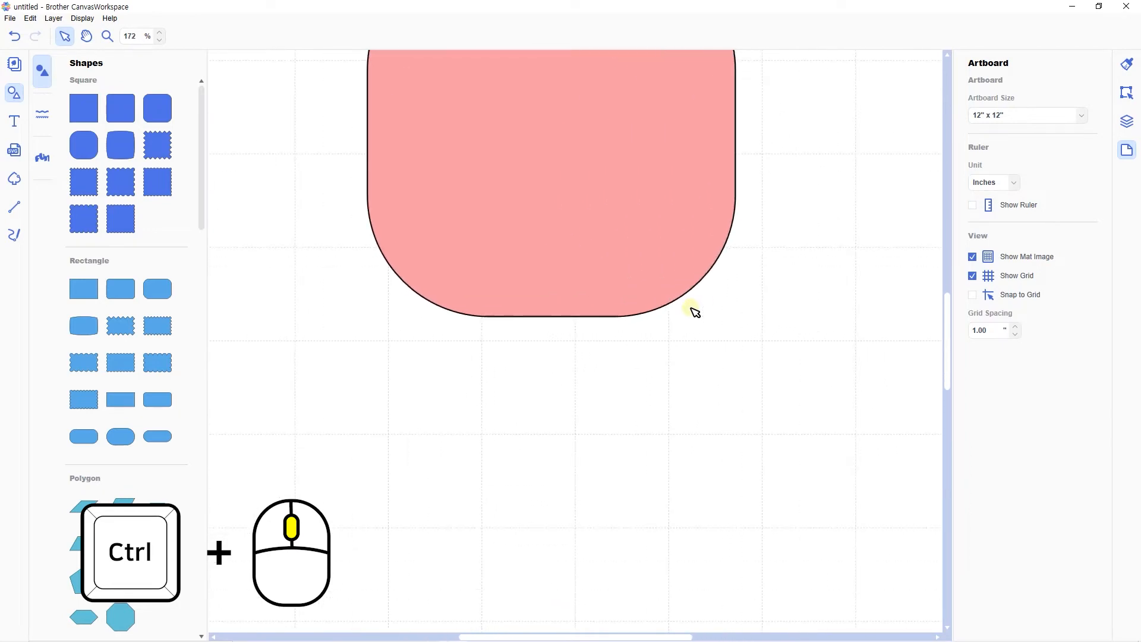
scroll(692, 312, "down", 1)
scroll(690, 297, "up", 1)
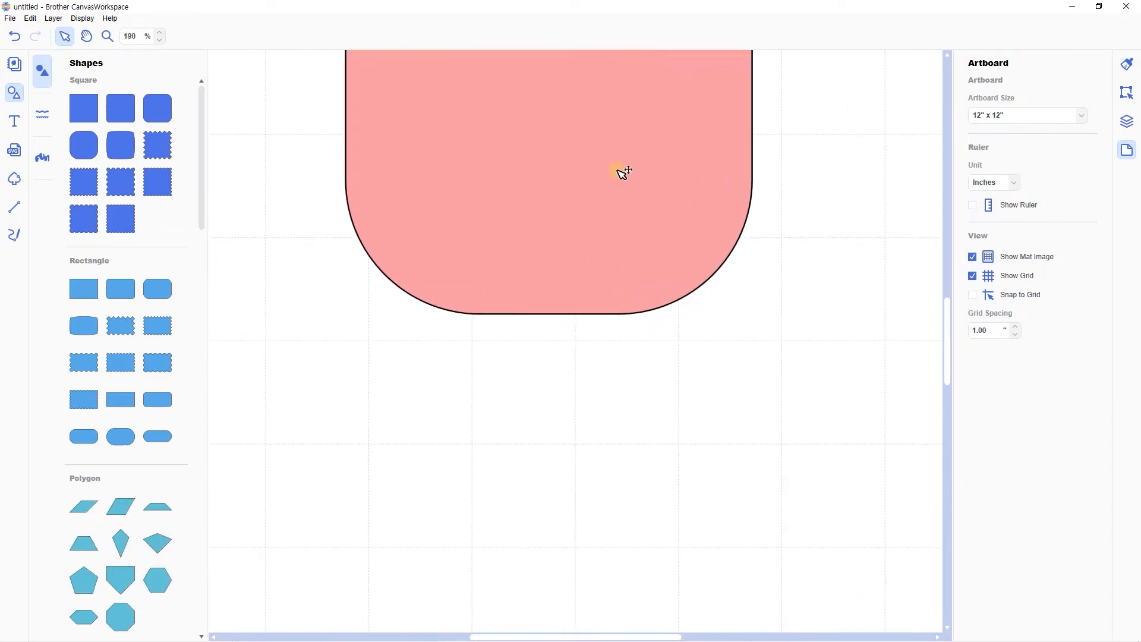
left_click_drag(664, 171, 675, 349)
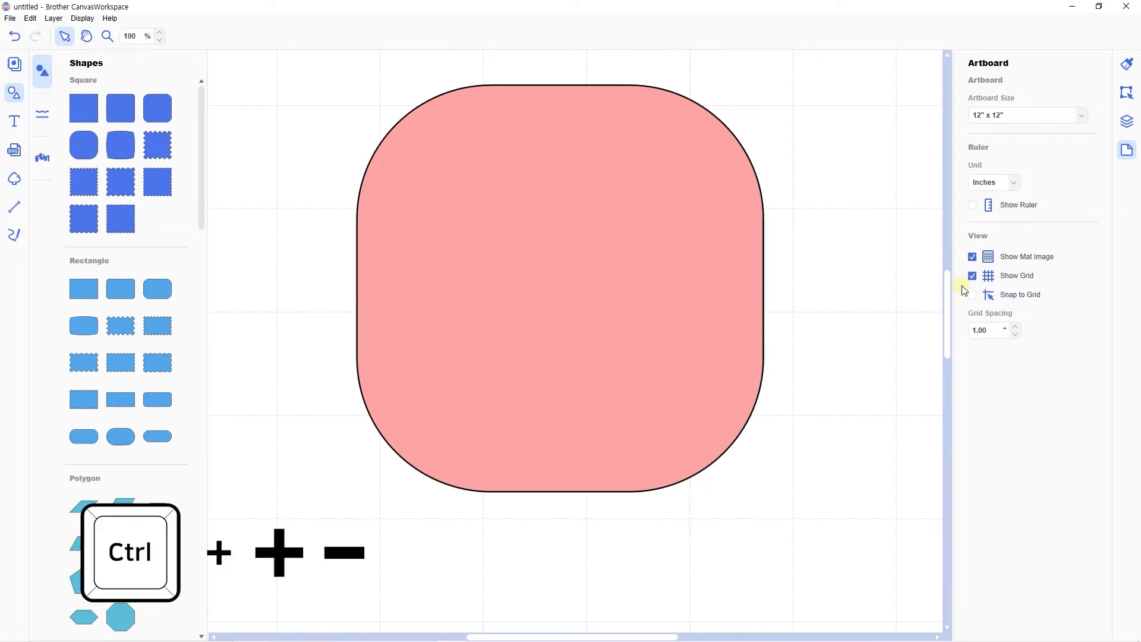
Zoom the canvas out and back in stepwise around the light pink square, finishing at 160%
key("ctrl+minus")
key("ctrl+minus")
key("ctrl+minus")
key("ctrl+minus")
key("ctrl+minus")
key("ctrl+minus")
key("ctrl+minus")
key("ctrl+plus")
key("ctrl+plus")
key("ctrl+plus")
key("ctrl+plus")
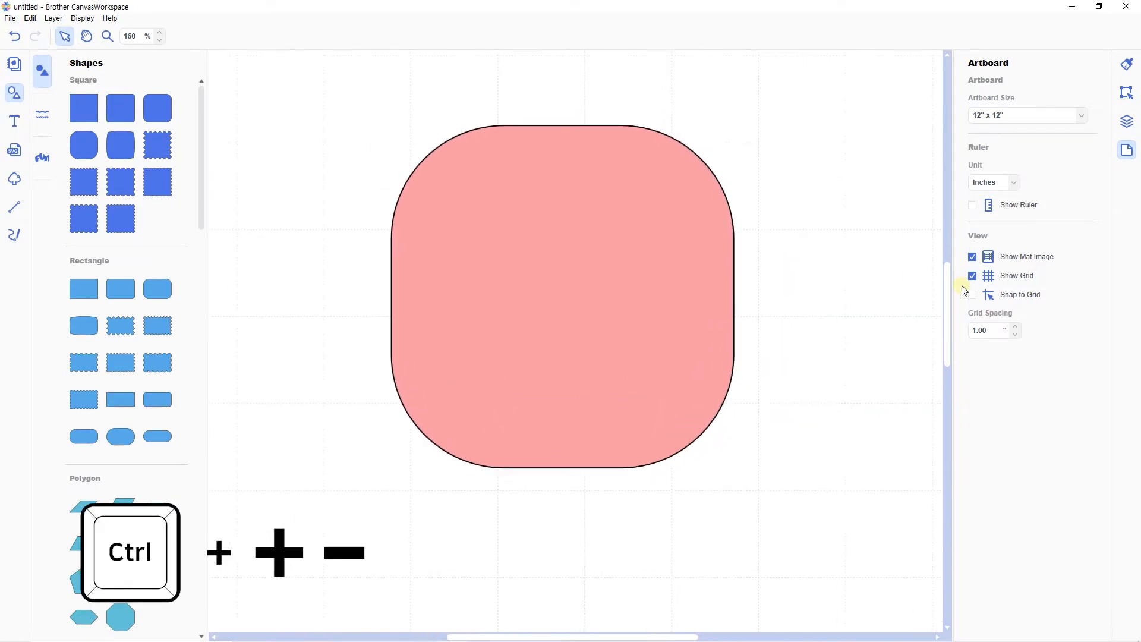
key("ctrl+plus")
key("ctrl+minus")
key("ctrl+plus")
key("ctrl+minus")
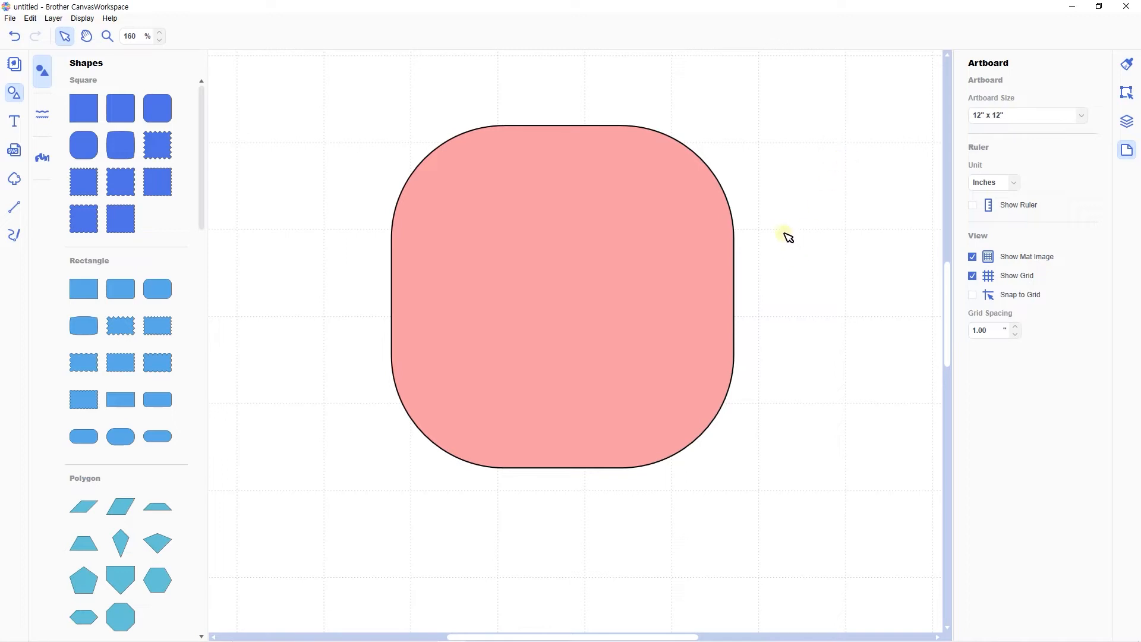
Select the light pink square at 88% zoom and delete it from the artboard
scroll(707, 235, "down", 3)
left_click_drag(706, 217, 511, 440)
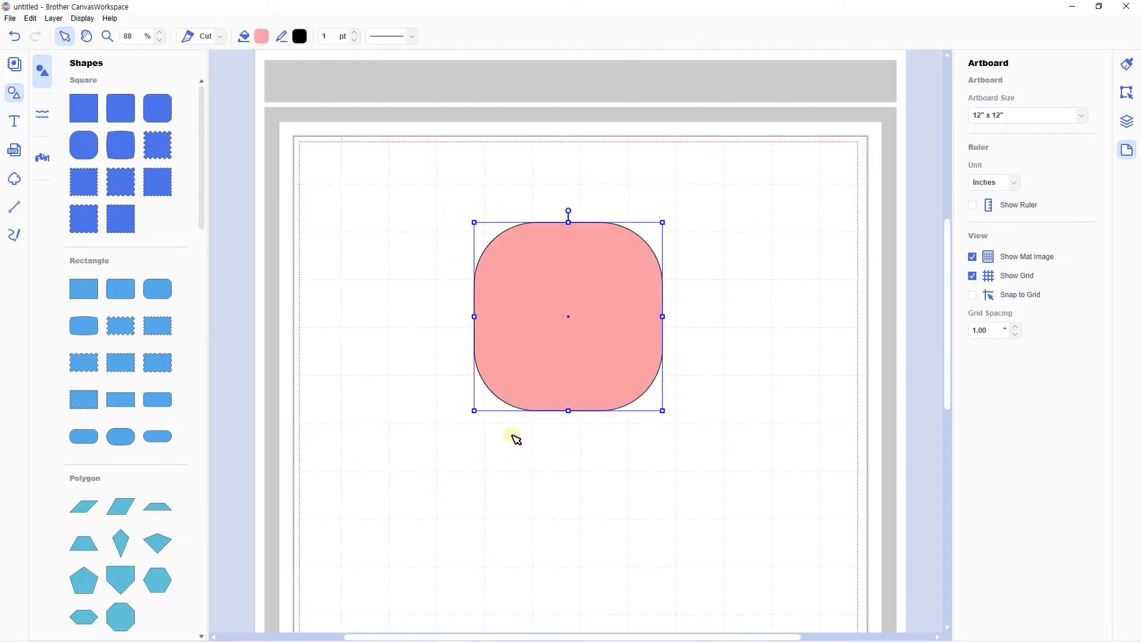
key("Delete")
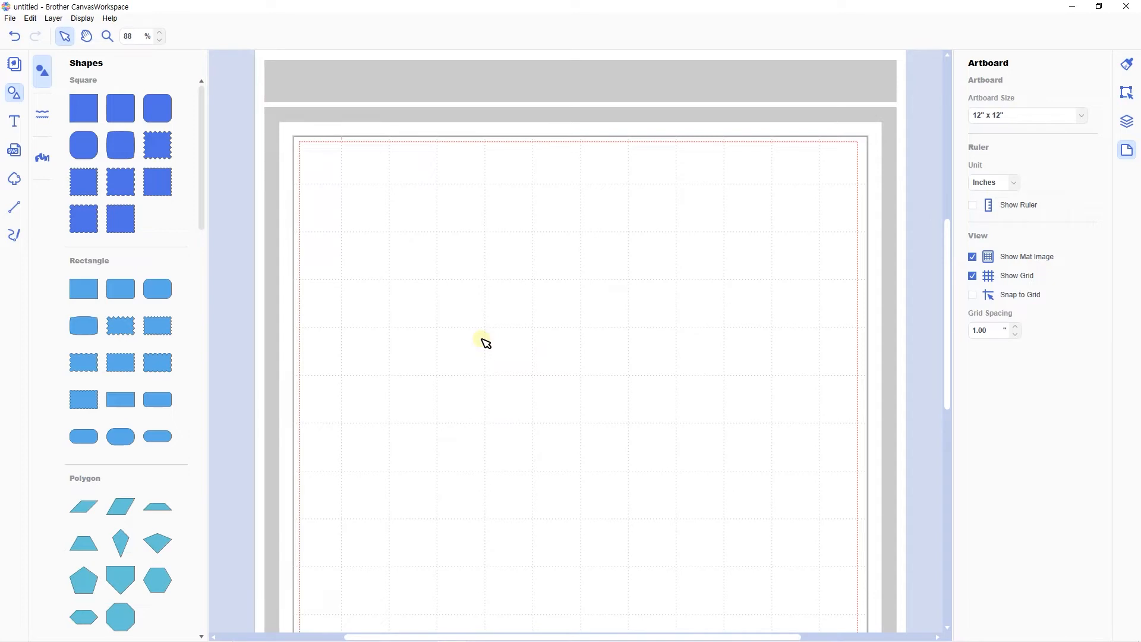
Add the text "생일 축하" to the artboard's upper middle area and finish text editing
left_click(16, 122)
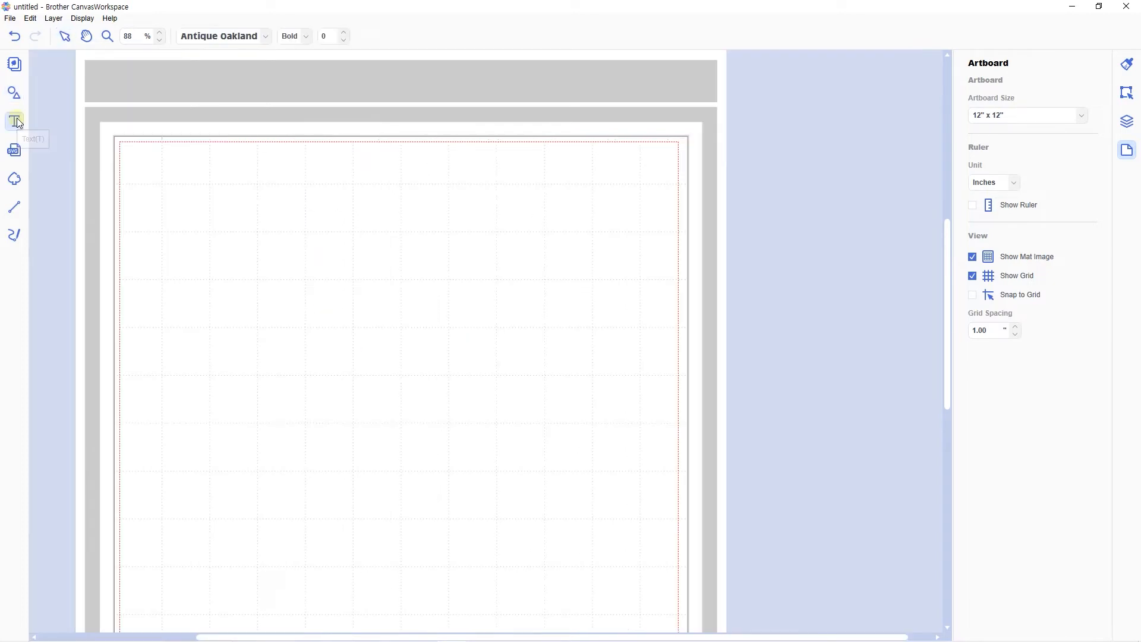
key("h")
left_click_drag(380, 260, 514, 265)
key("v")
key("Escape")
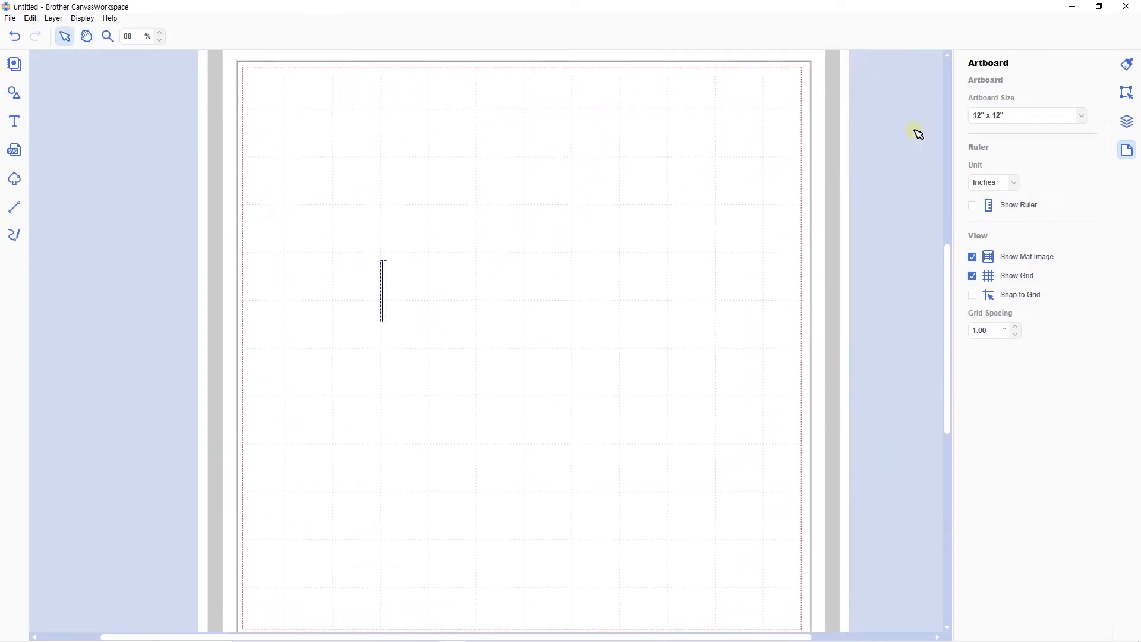
type("tod")
key("BackSpace")
key("BackSpace")
key("BackSpace")
type("생일")
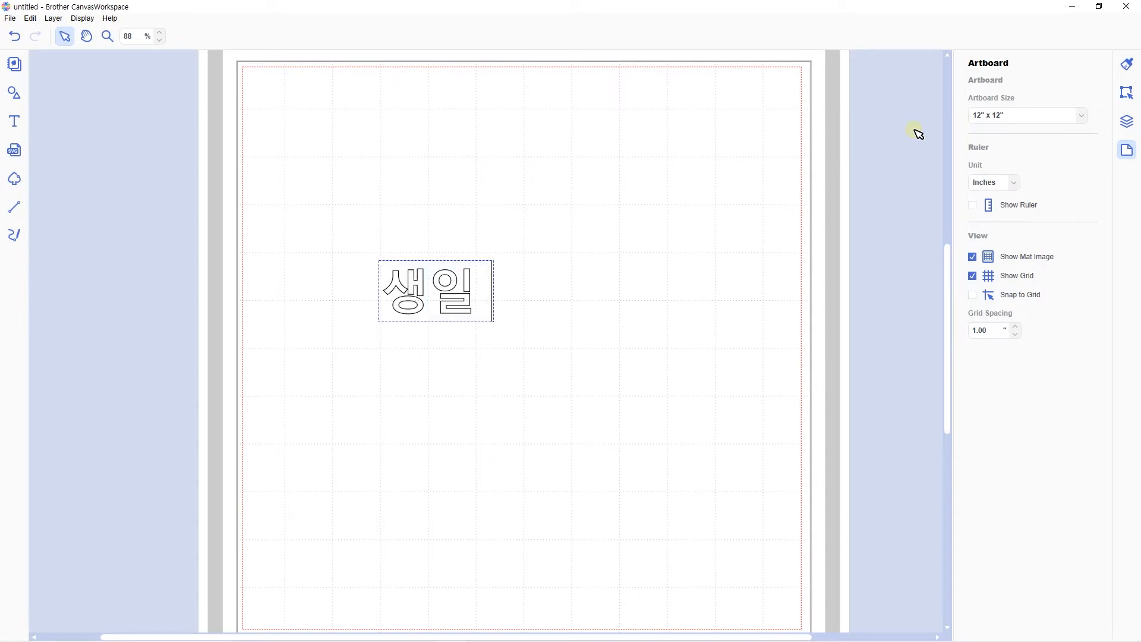
type(" 축하")
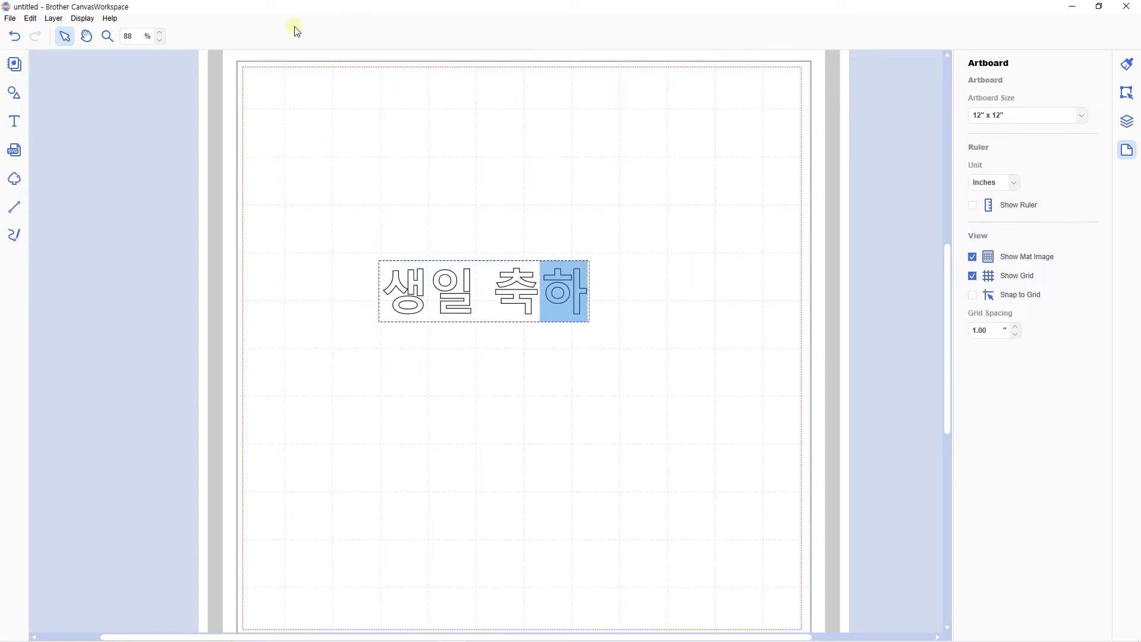
key("Escape")
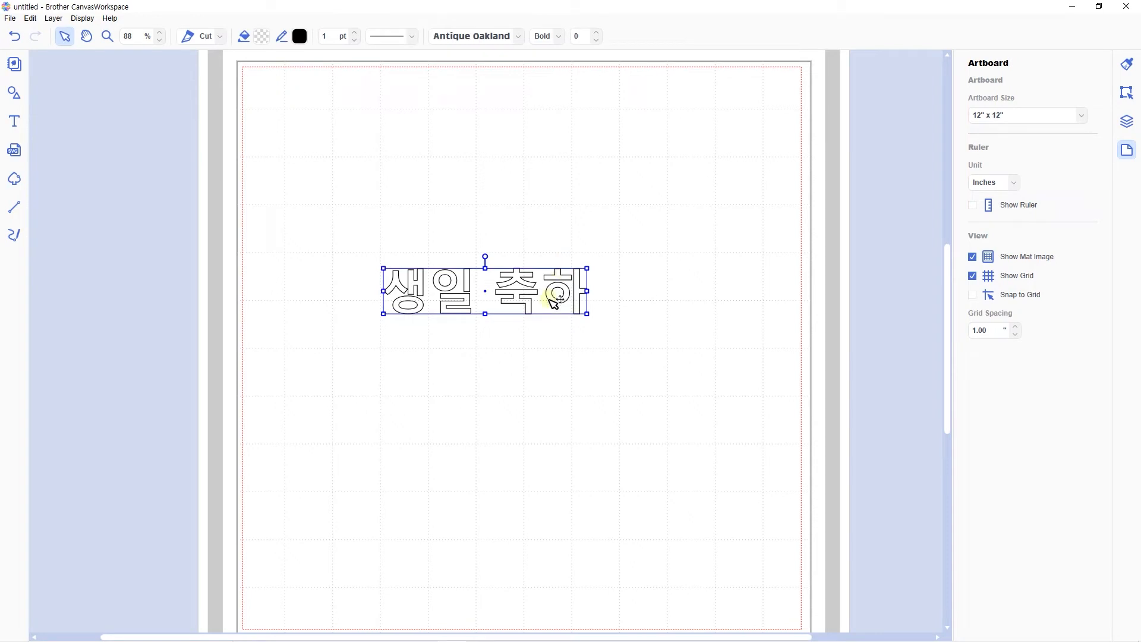
Move the "생일 축하" text up and to the left and enlarge it slightly in proportion
left_click_drag(544, 297, 511, 238)
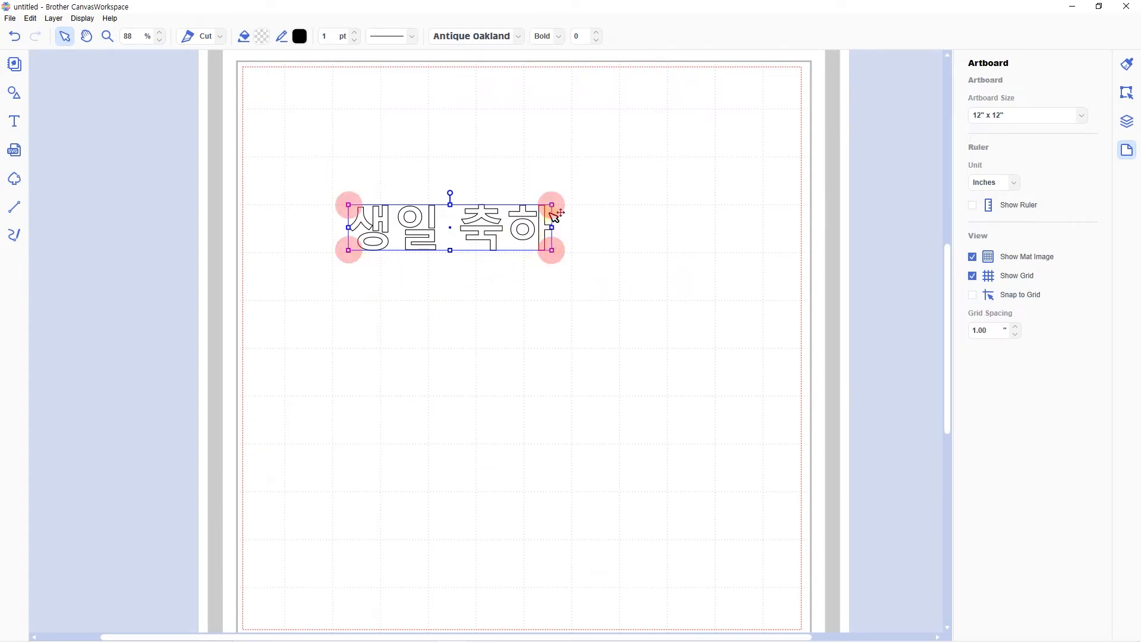
left_click_drag(552, 252, 570, 237)
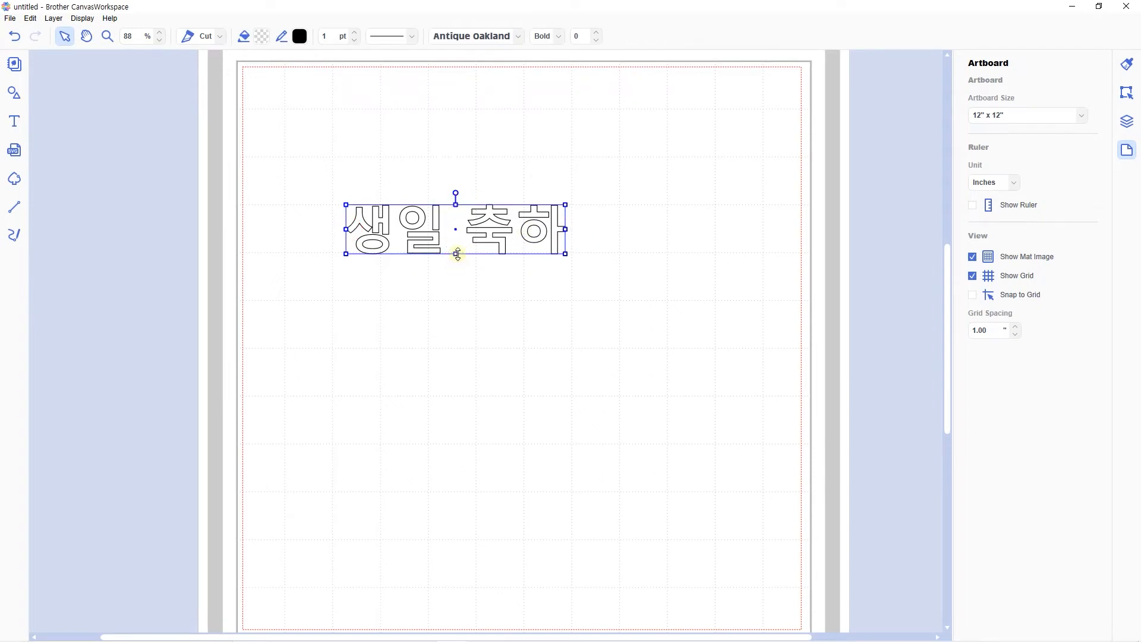
Stretch the "생일 축하" text vertically to about twice its height, undo the stretch and reselect the text
left_click_drag(456, 254, 462, 316)
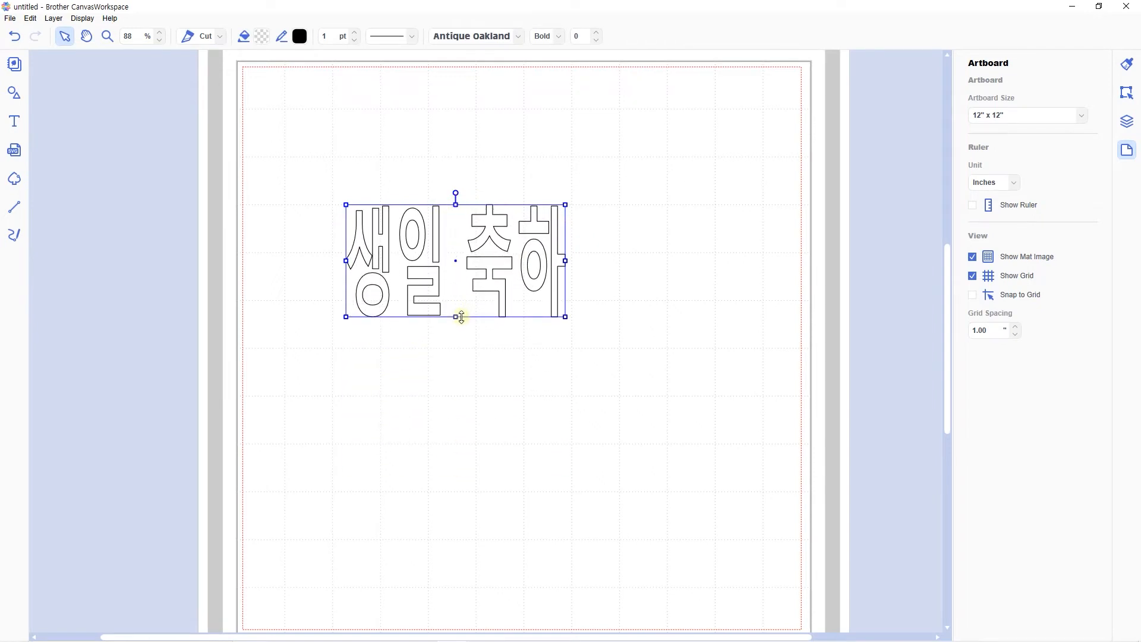
left_click(718, 308)
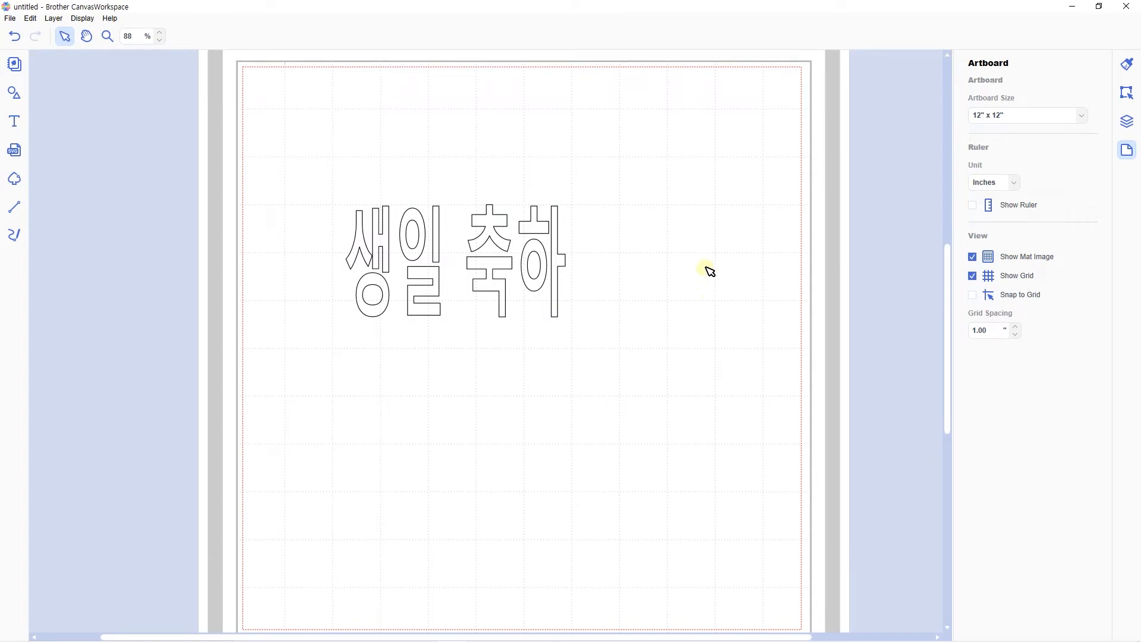
key("ctrl+z")
left_click(491, 261)
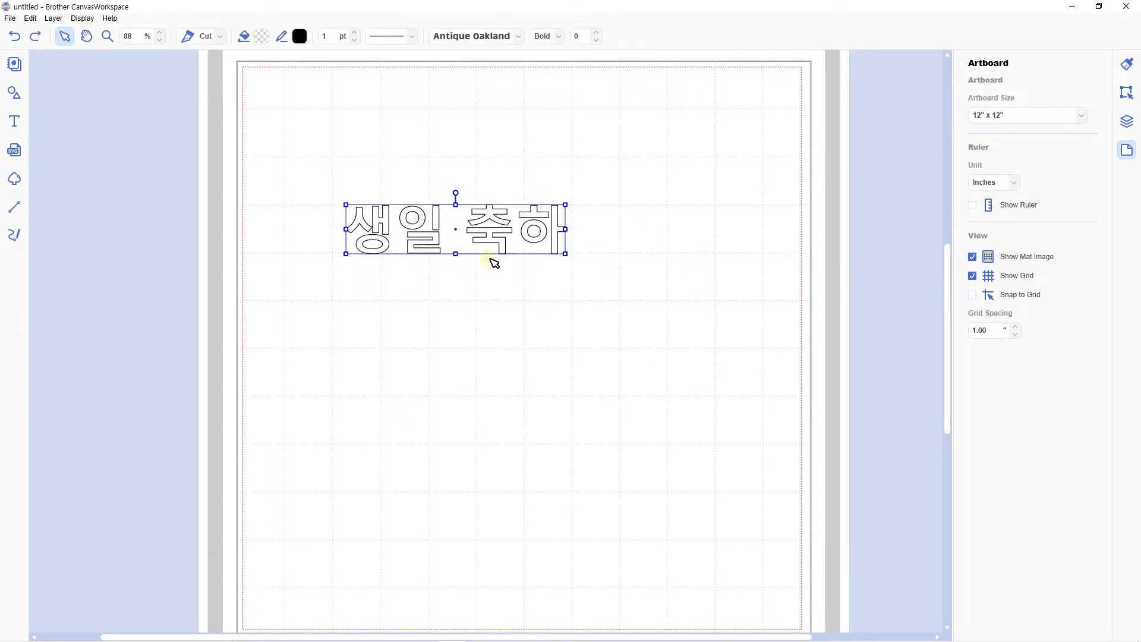
Stretch the "생일 축하" text downward, leftward and upward, and move it fully inside the artboard's upper half
left_click_drag(455, 254, 456, 284)
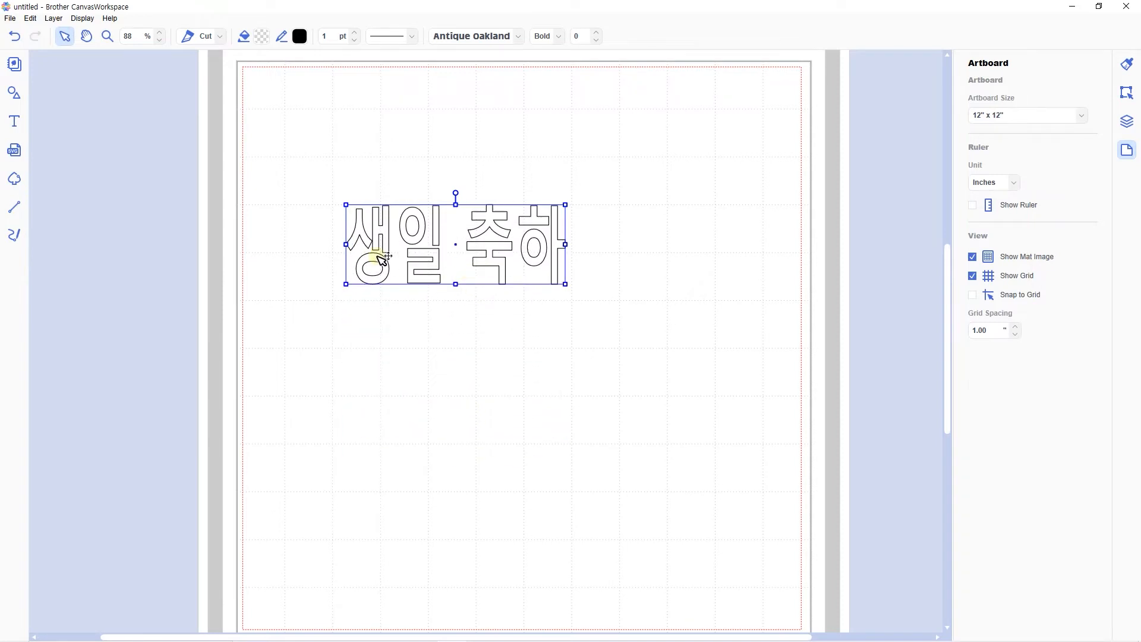
left_click_drag(348, 246, 147, 244)
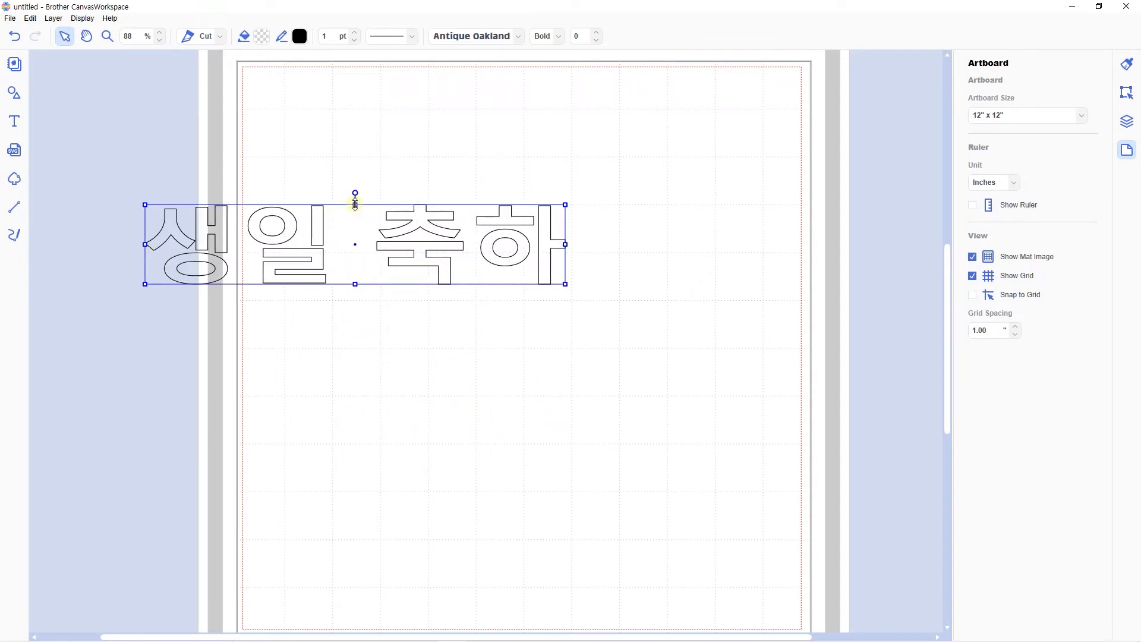
left_click_drag(351, 203, 349, 76)
left_click_drag(482, 209, 616, 255)
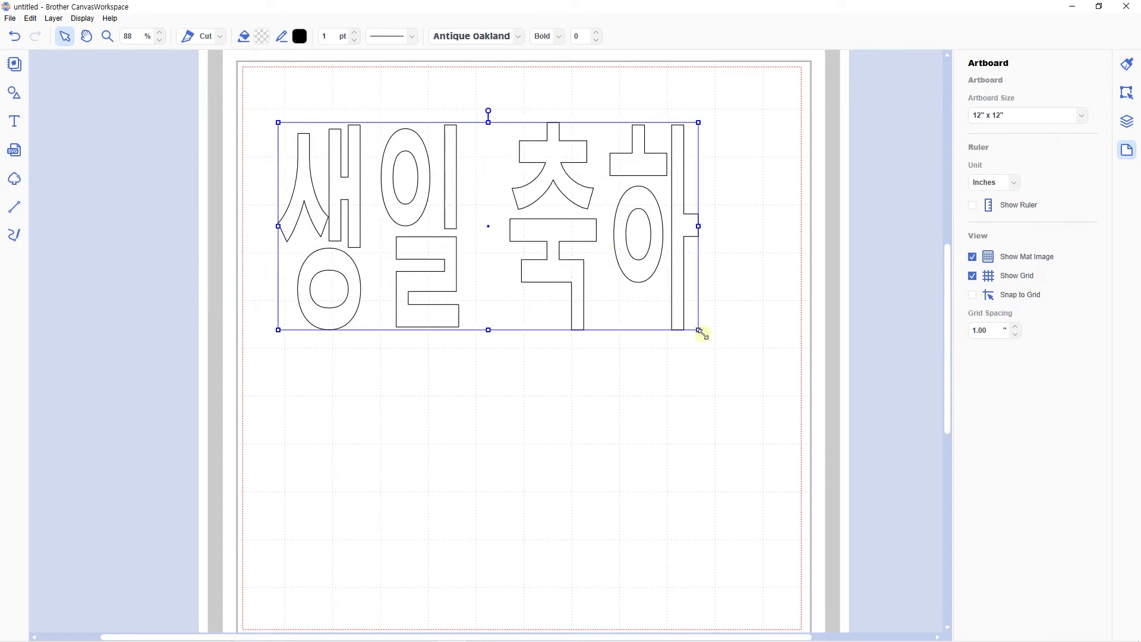
Shrink the stretched text proportionally, nudge it slightly and reduce only its height
left_click_drag(700, 332, 516, 269)
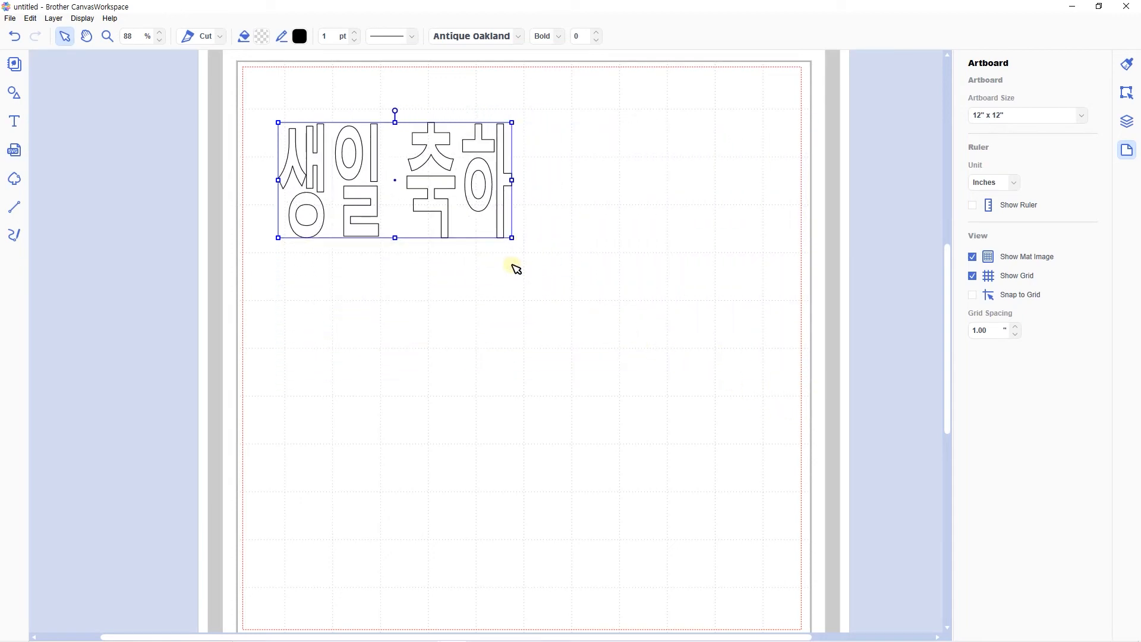
left_click(522, 263)
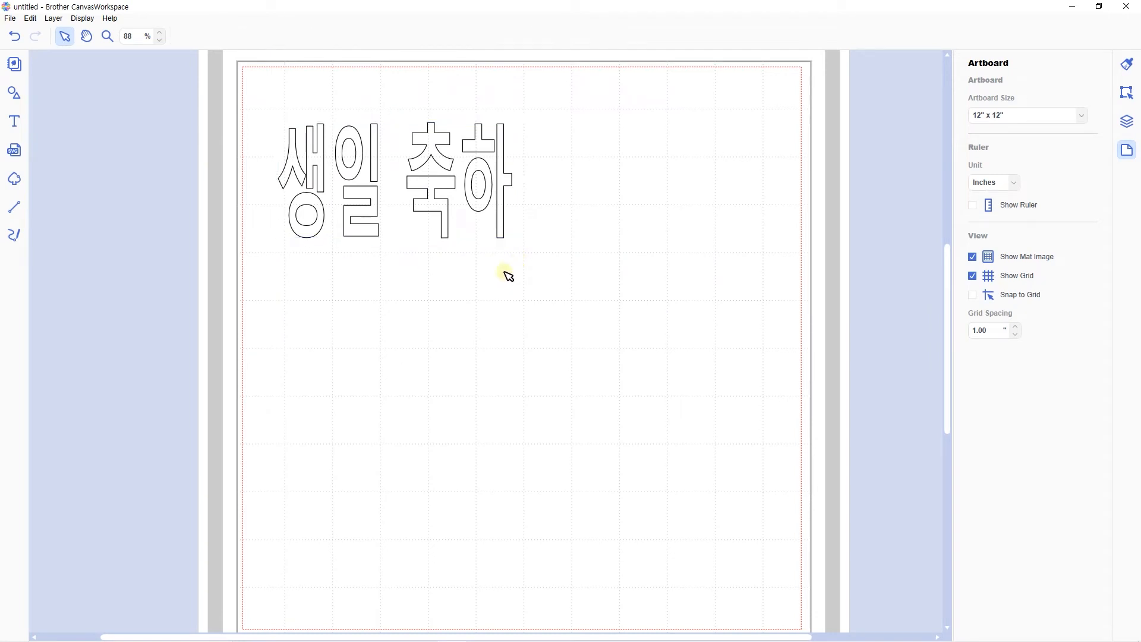
left_click_drag(421, 202, 424, 203)
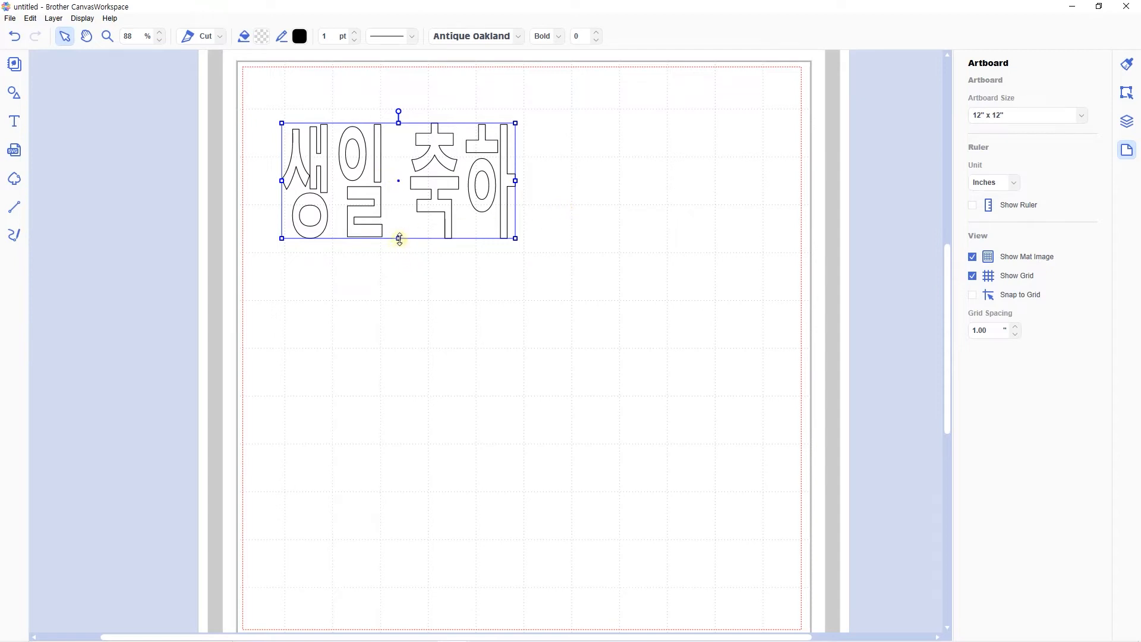
left_click_drag(399, 239, 429, 212)
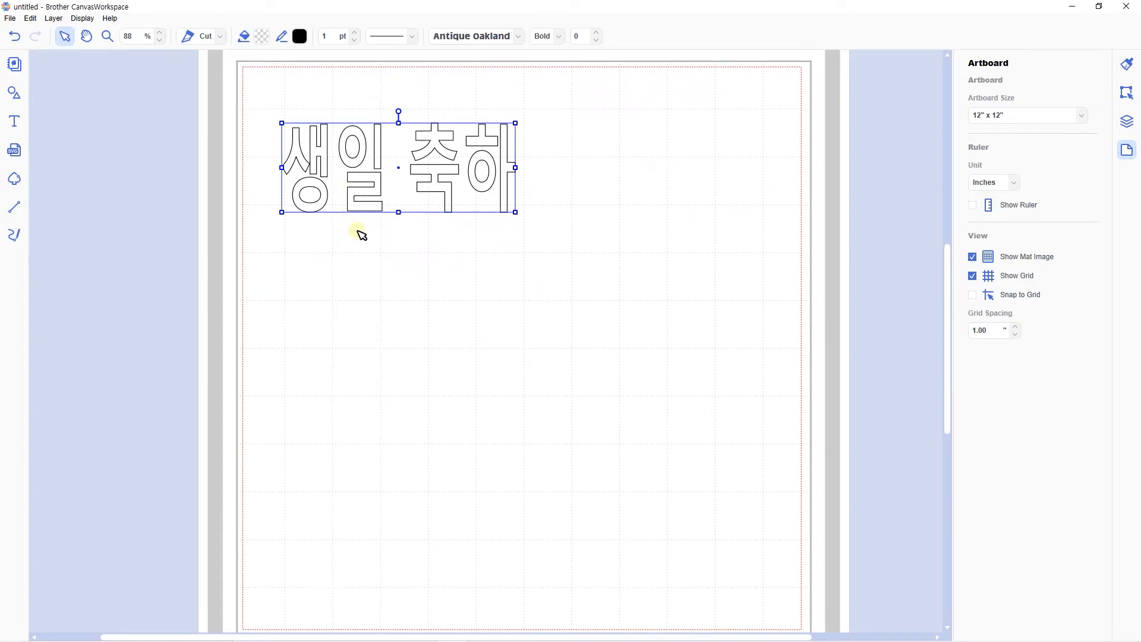
Undo the recent moves and stretches of the "생일 축하" text back to its slightly enlarged, undistorted form
key("ctrl+z")
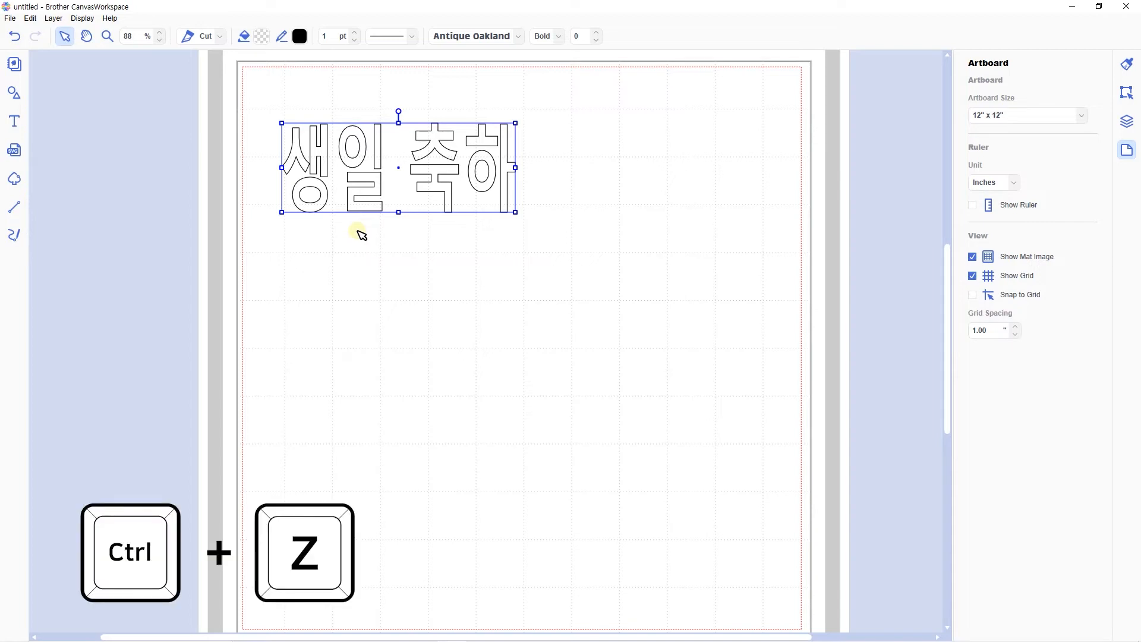
key("ctrl+z")
key("ctrl+z")
key("ctrl+z")
key("ctrl+z")
key("ctrl+z")
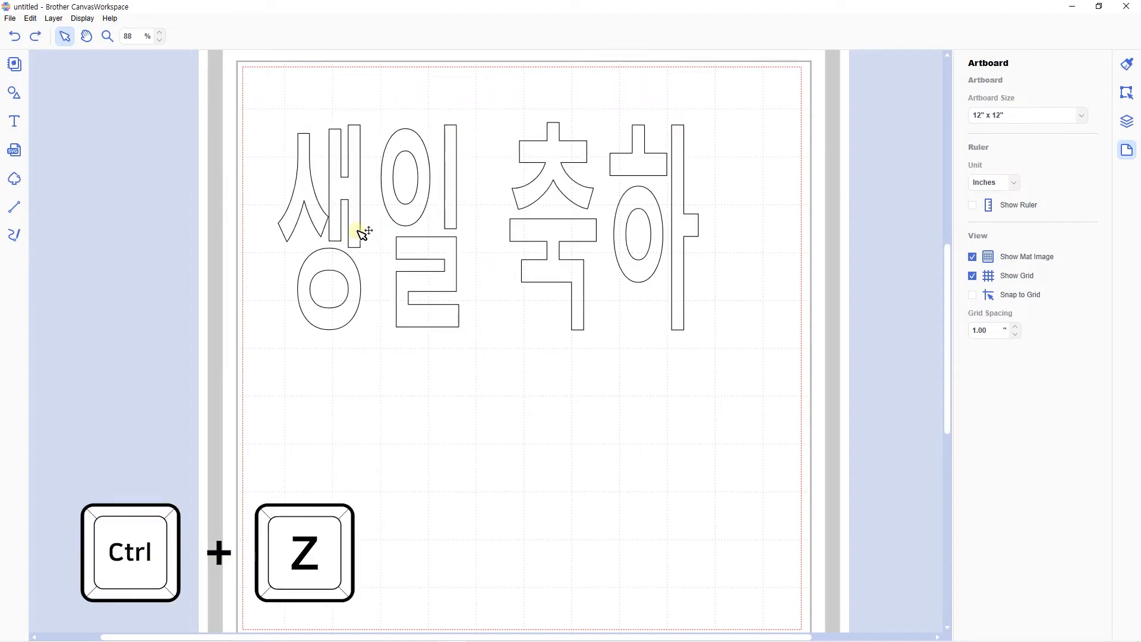
key("ctrl+z")
key("ctrl+z")
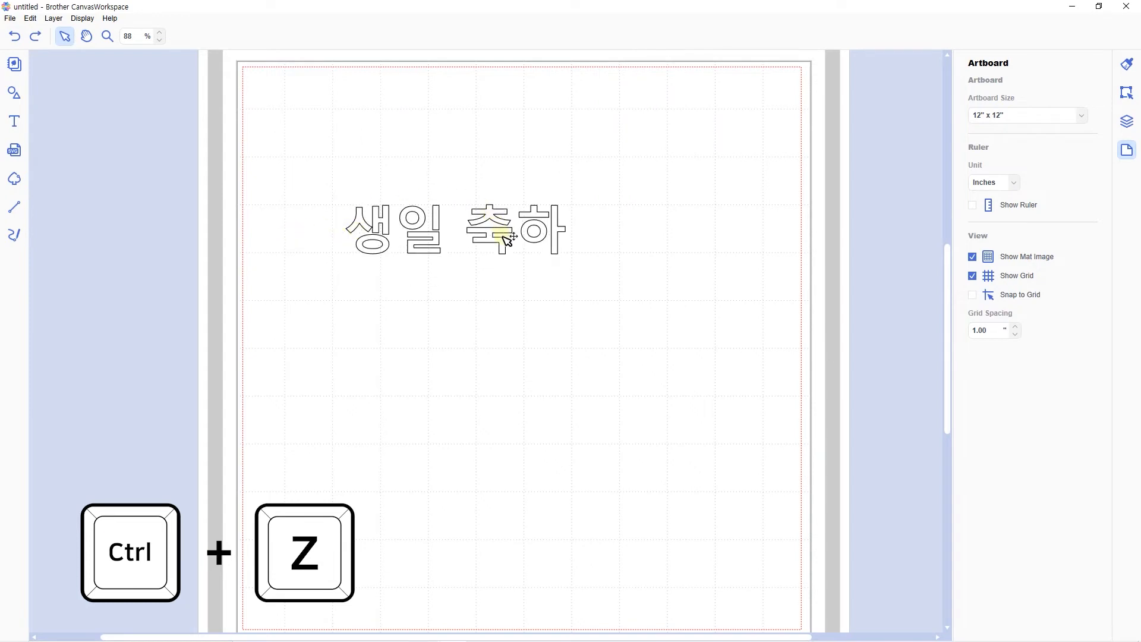
key("ctrl+z")
key("ctrl+z")
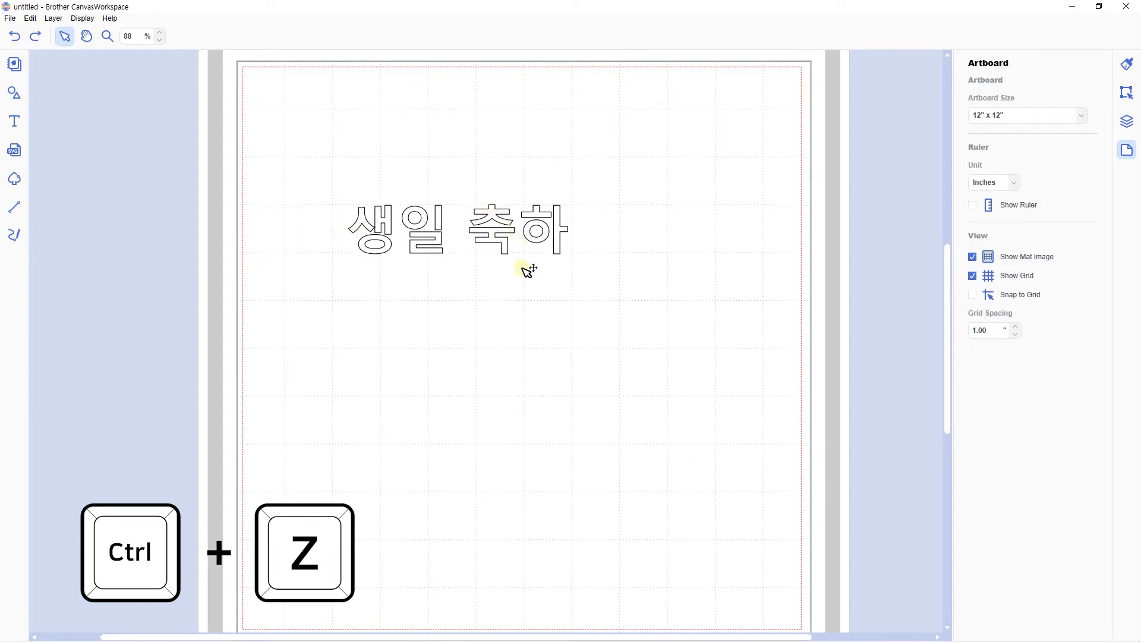
Move the "생일 축하" text down and right toward the artboard's middle, enlarge it proportionally and deselect it
left_click_drag(428, 247, 459, 298)
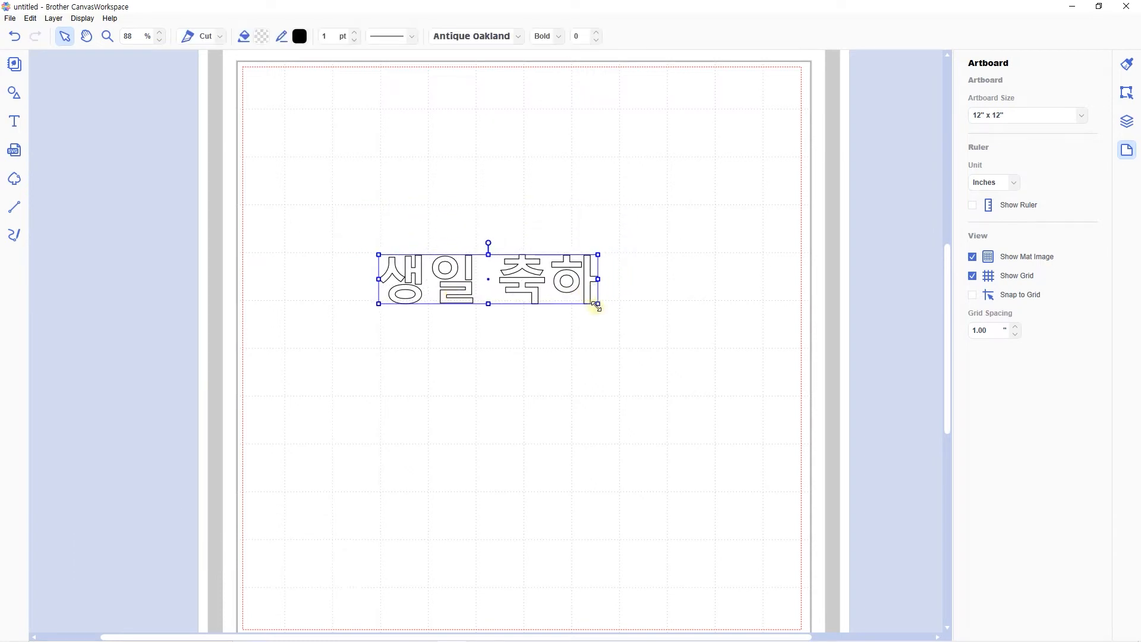
key("ctrl+z")
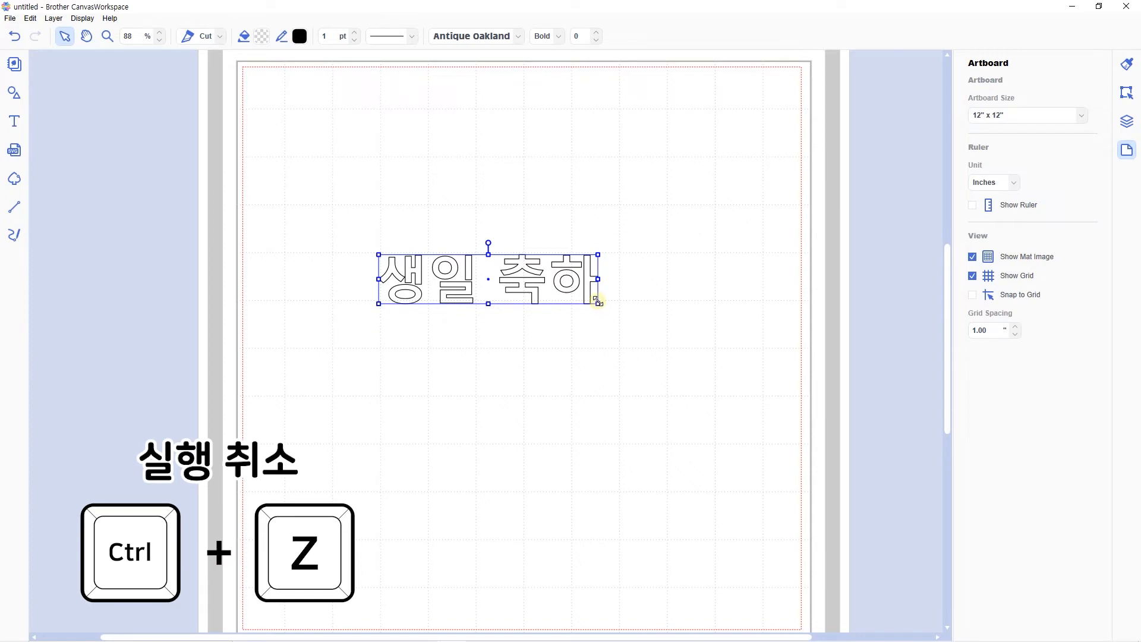
key("ctrl+y")
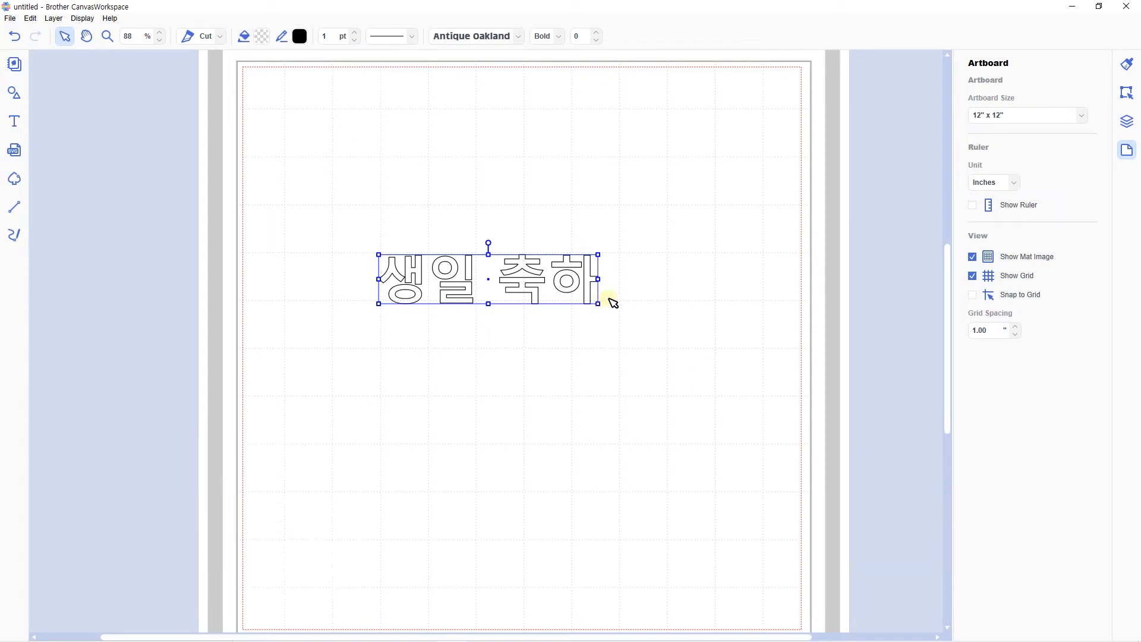
left_click_drag(597, 304, 676, 339)
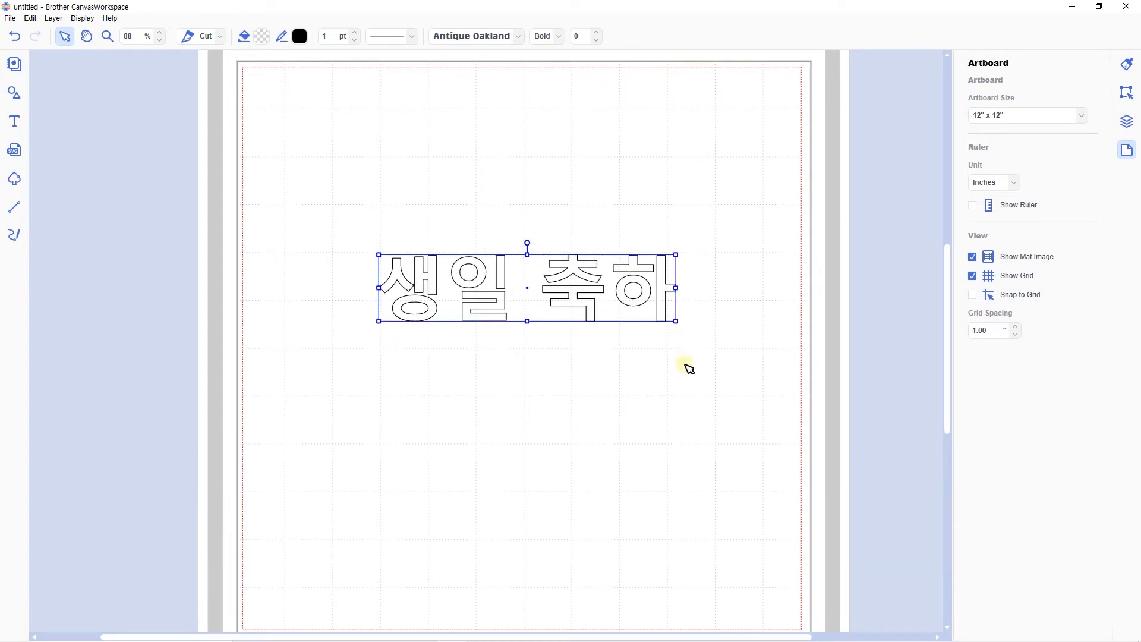
left_click(688, 366)
Change the font of the "생일 축하" text to 나눔스퀘어라운드OTF
left_click(598, 310)
left_click(1127, 64)
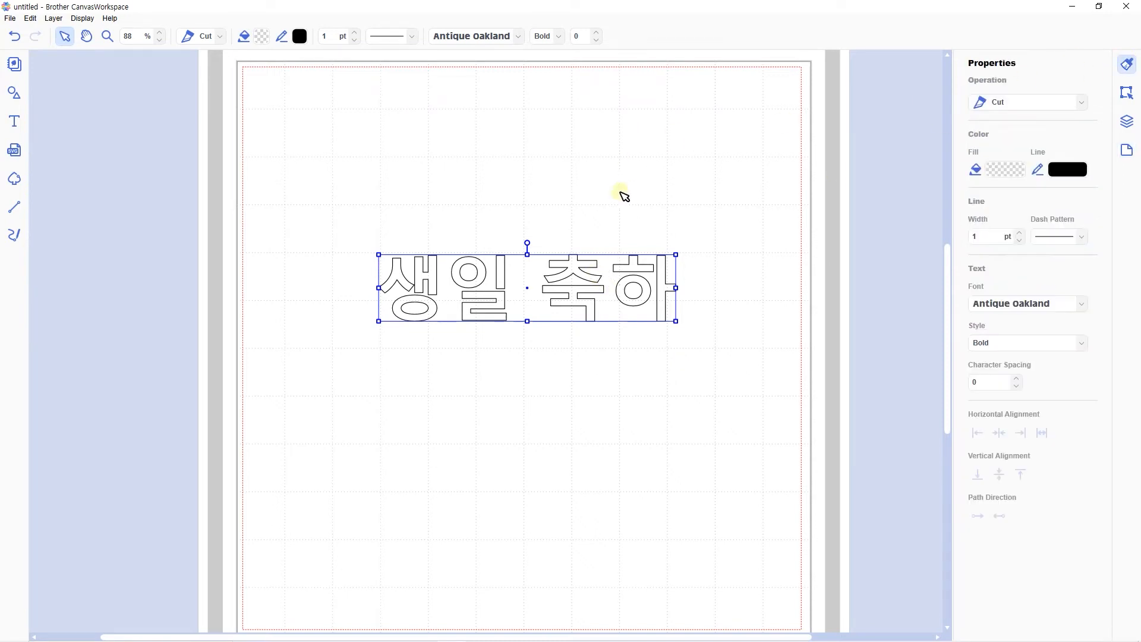
left_click(521, 37)
left_click_drag(560, 56, 572, 254)
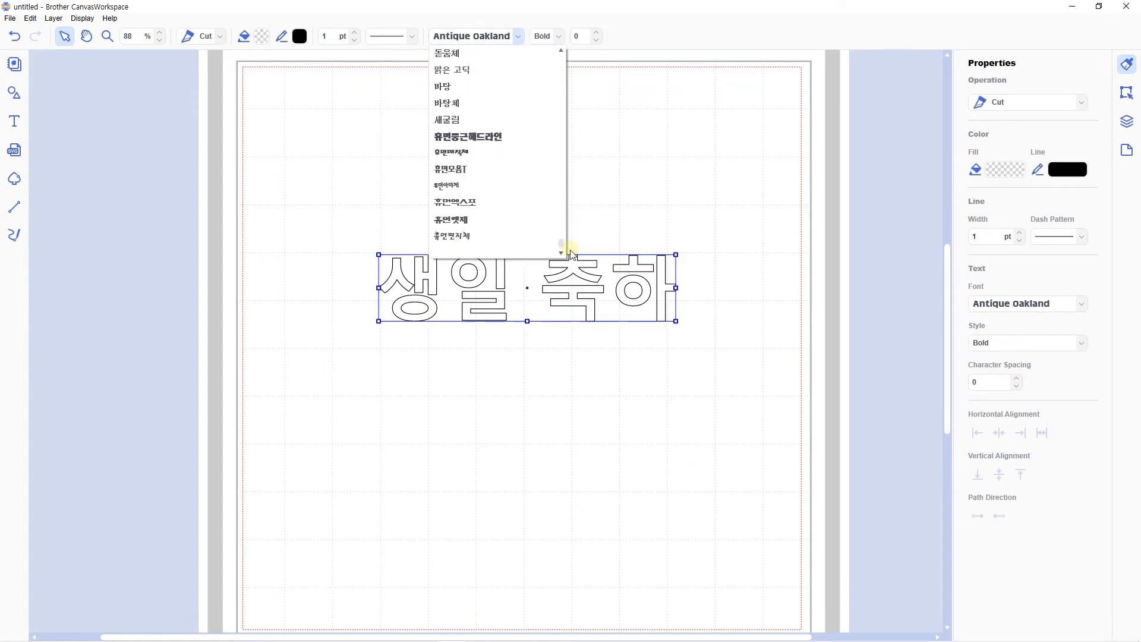
scroll(534, 178, "up", 3)
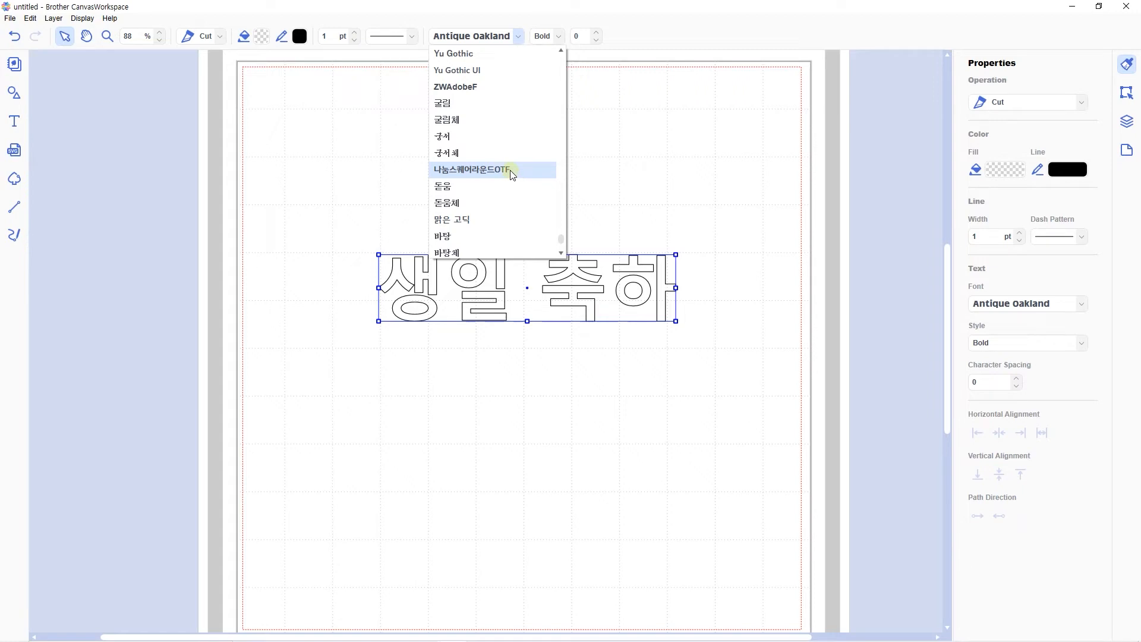
left_click(512, 171)
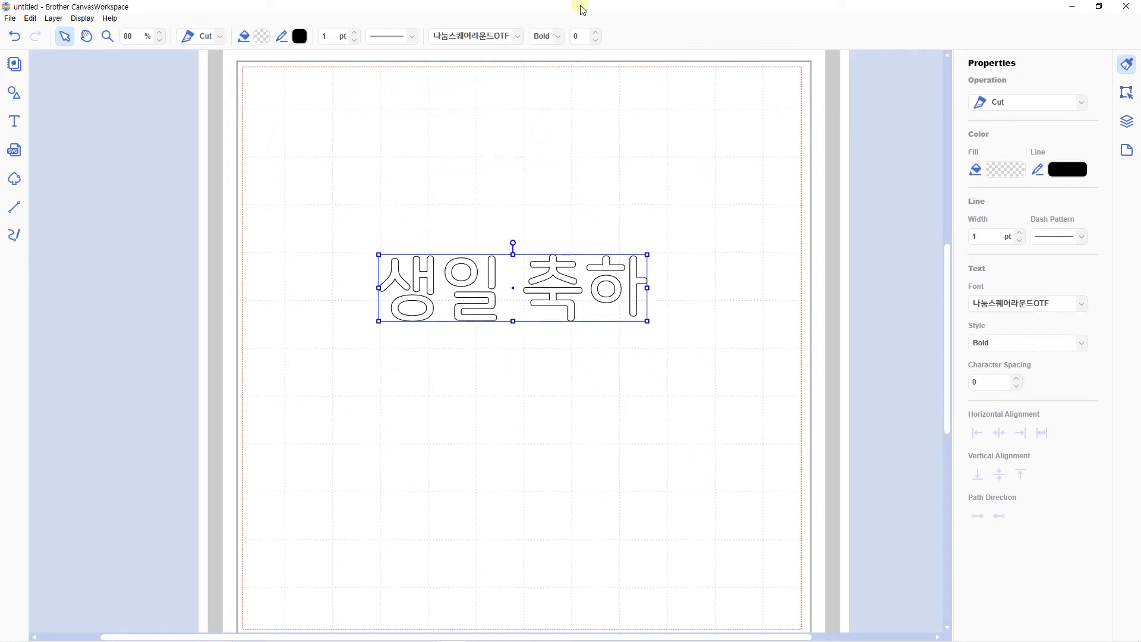
Set the text's font style to ExtraBold
left_click(559, 37)
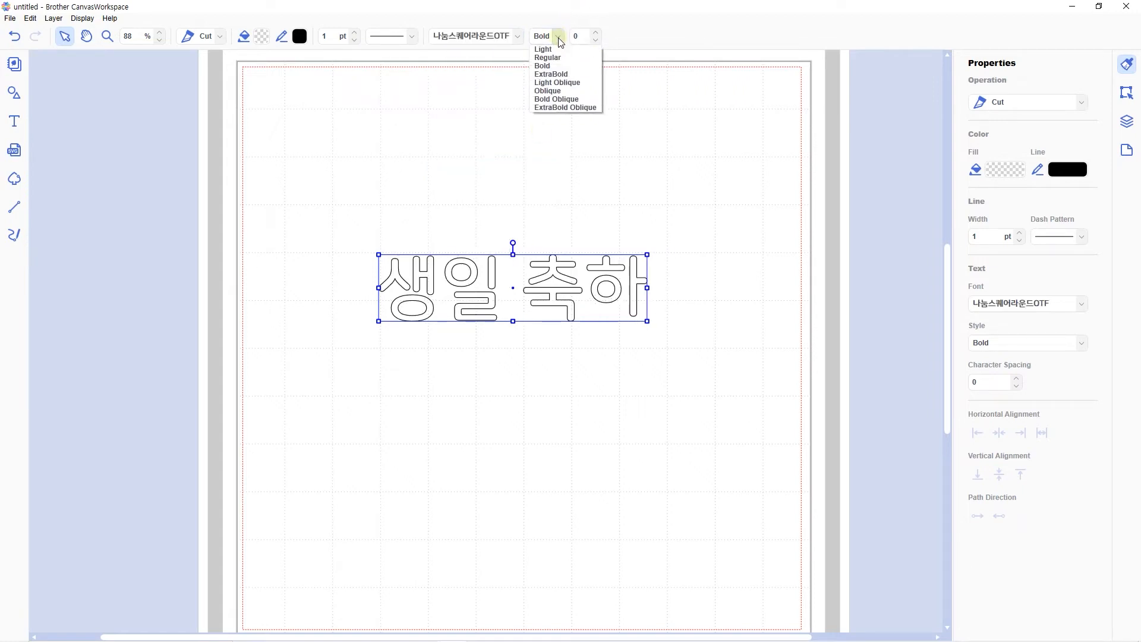
left_click(558, 79)
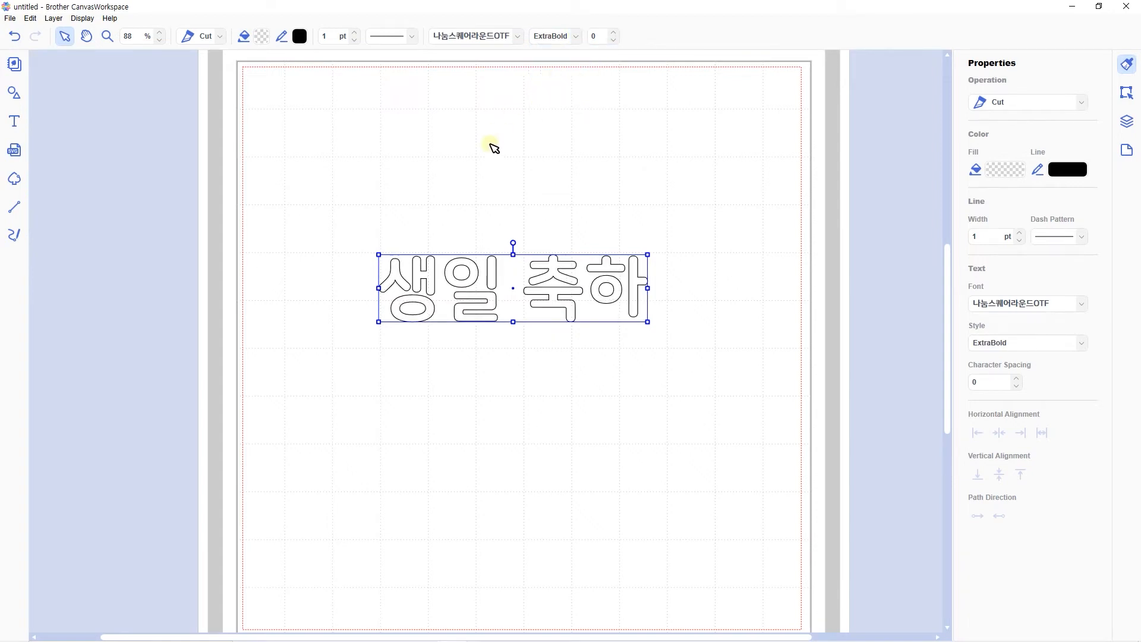
left_click(492, 145)
left_click(489, 280)
left_click(578, 37)
left_click(579, 37)
left_click(579, 37)
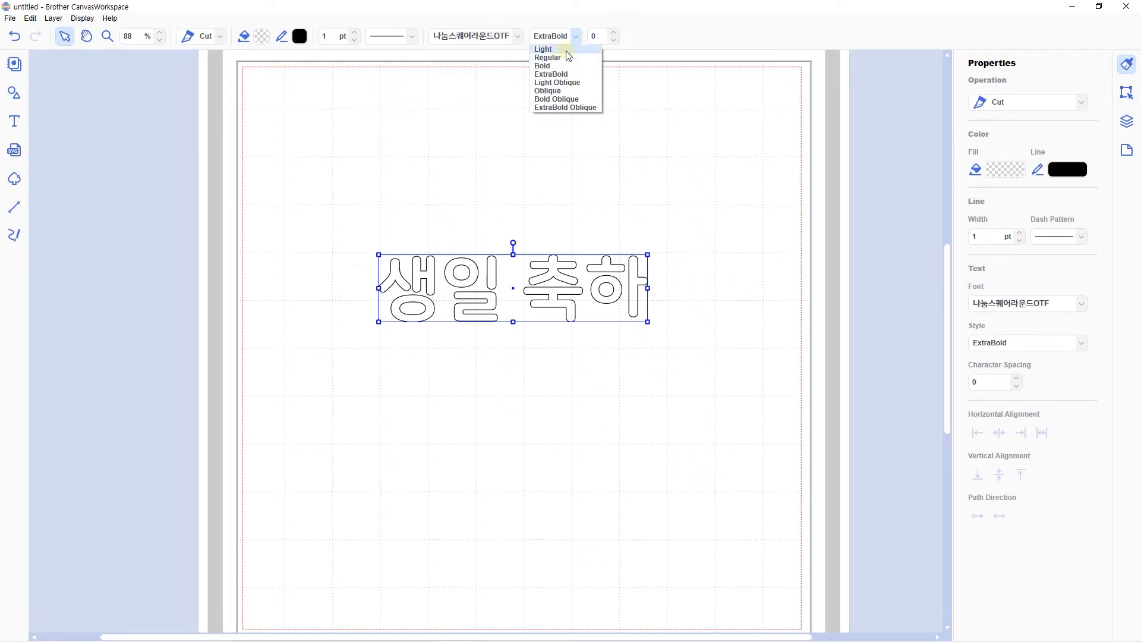
left_click(576, 37)
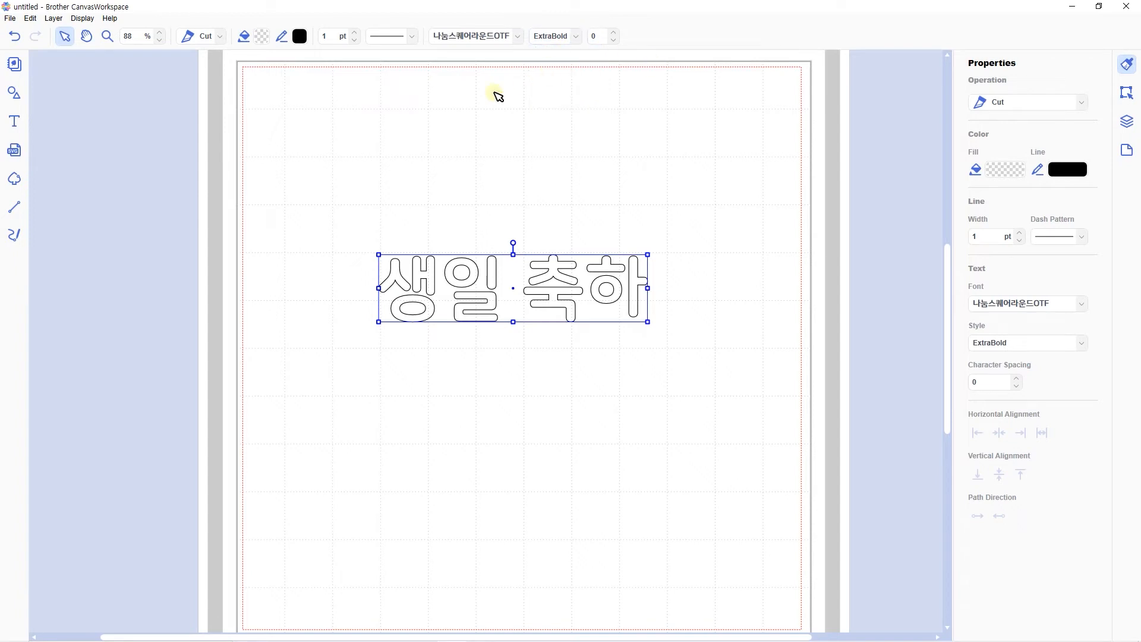
left_click(425, 140)
Nudge the "생일 축하" text slightly right and widen the gap between the two words with extra spaces
left_click_drag(542, 291, 550, 292)
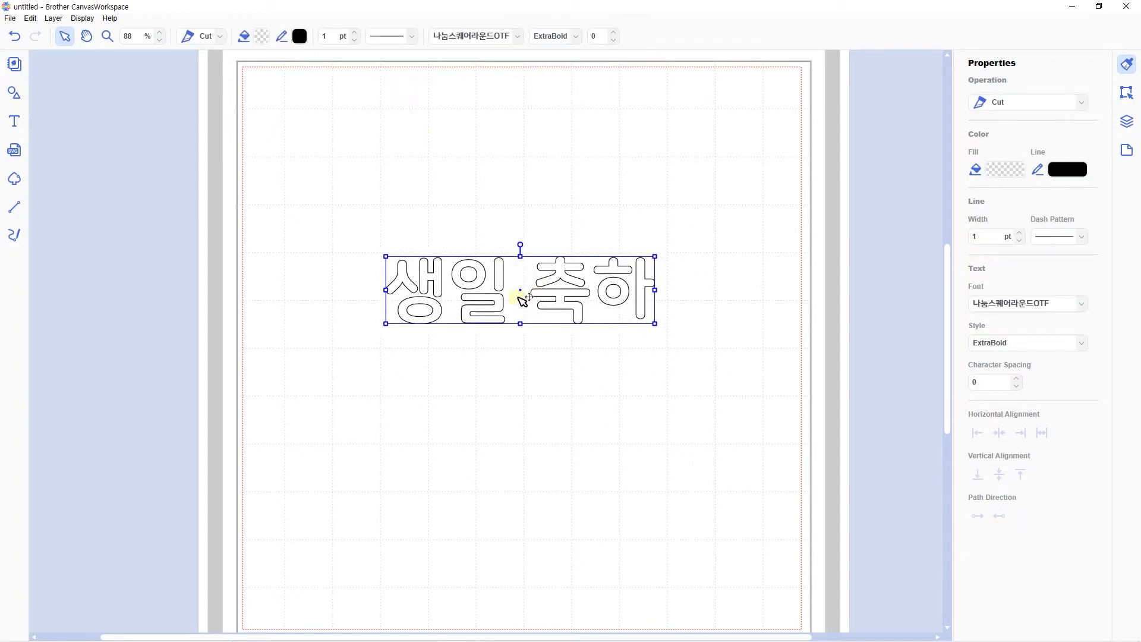
left_click(14, 122)
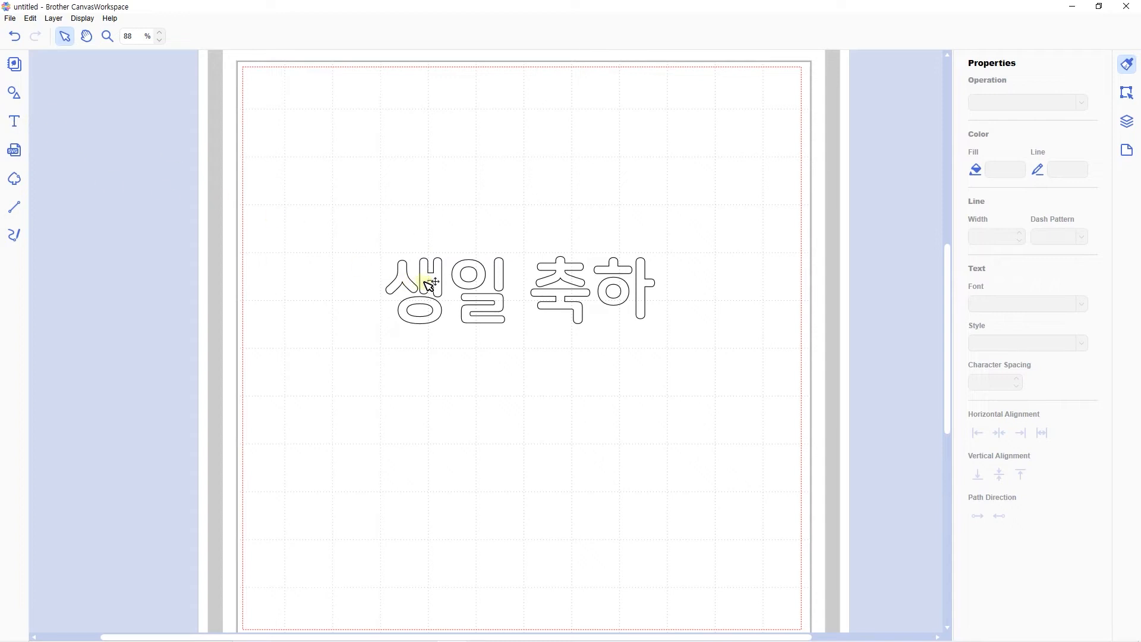
left_click(429, 286)
double_click(521, 291)
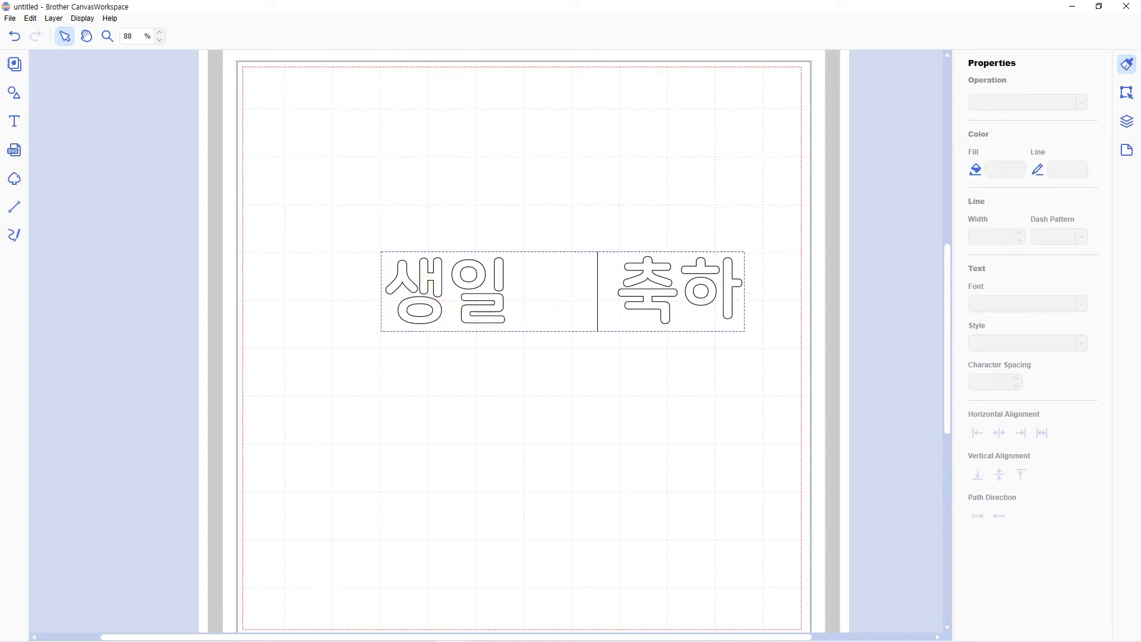
key("Escape")
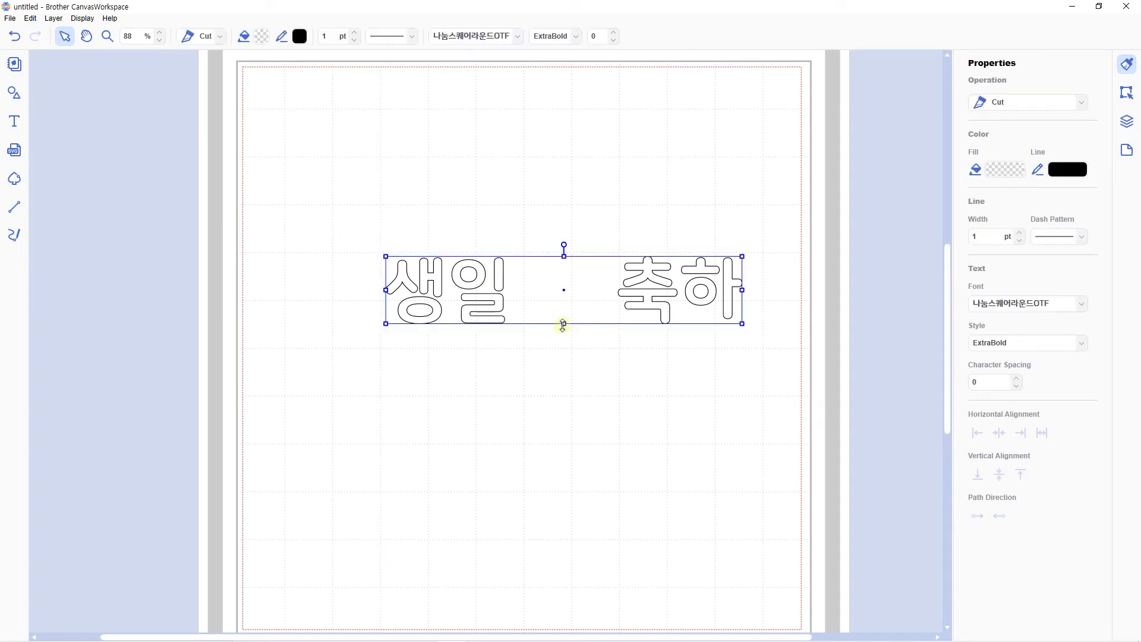
Insert the first heart shape from the shape library onto the artboard
left_click(14, 98)
scroll(105, 356, "down", 12)
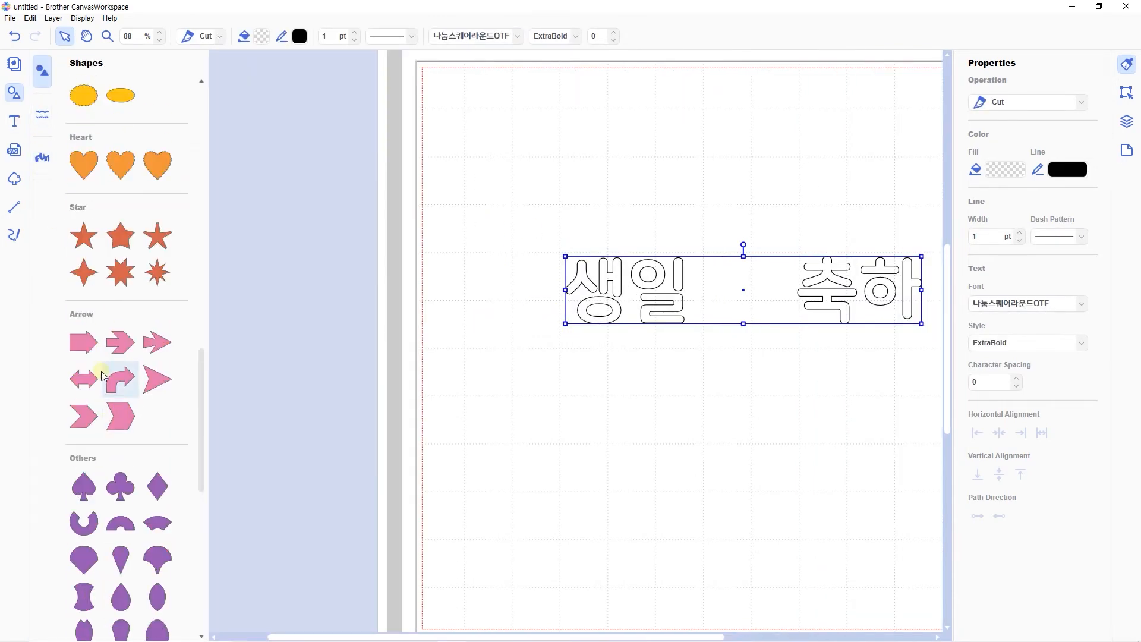
scroll(101, 369, "up", 2)
left_click(84, 249)
left_click_drag(610, 256, 610, 190)
left_click(502, 139)
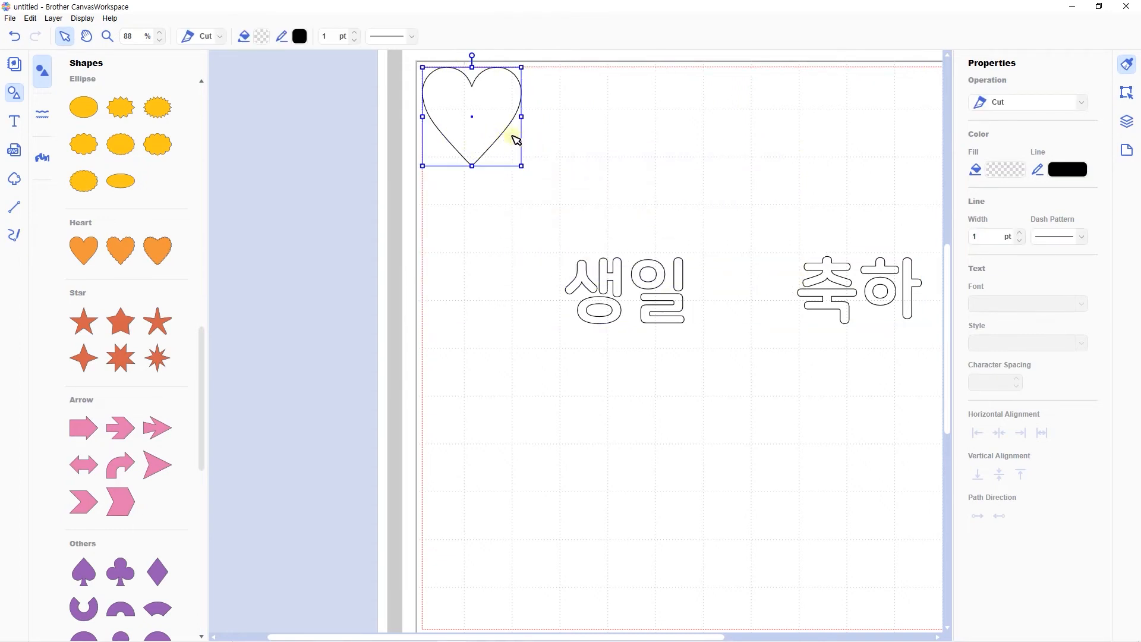
Move the heart into the gap between 생일 and 축하 and shrink it slightly in proportion
left_click_drag(512, 141, 766, 302)
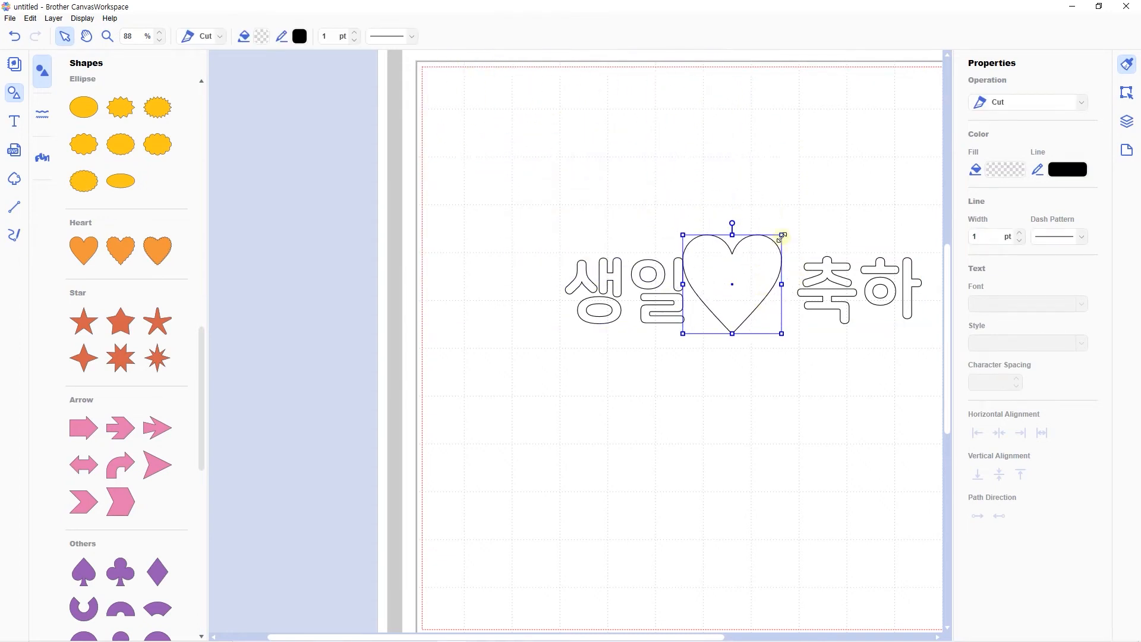
left_click_drag(780, 236, 777, 244)
left_click(793, 248)
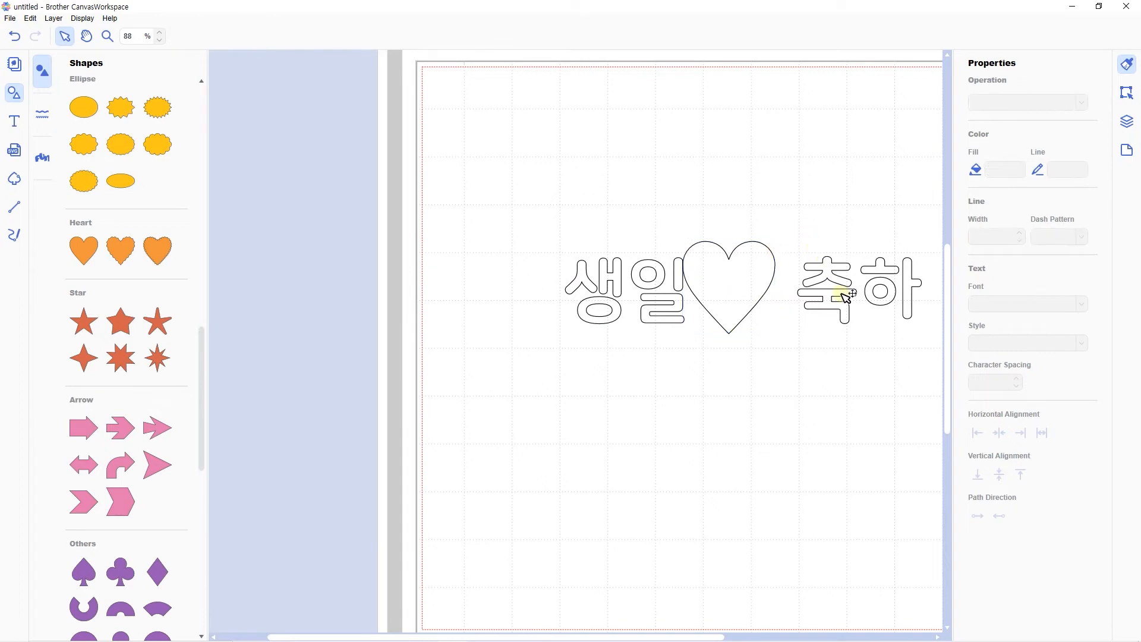
Delete some of the spaces before 축하 to narrow the gap between the two words
left_click(844, 297)
double_click(802, 287)
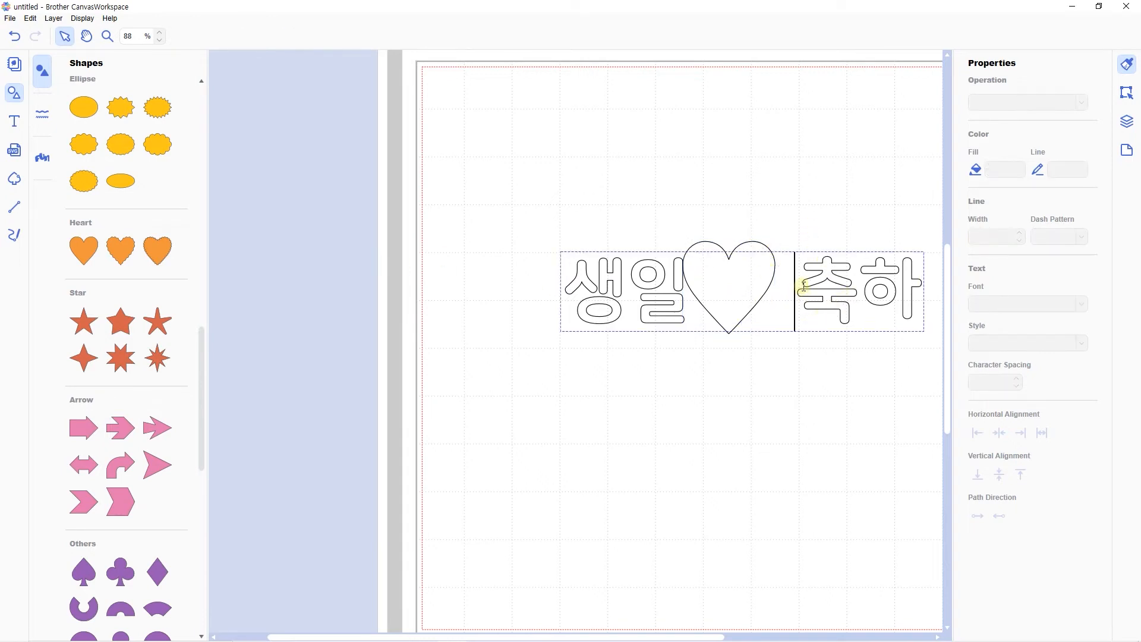
key("BackSpace")
key("BackSpace")
left_click(766, 295)
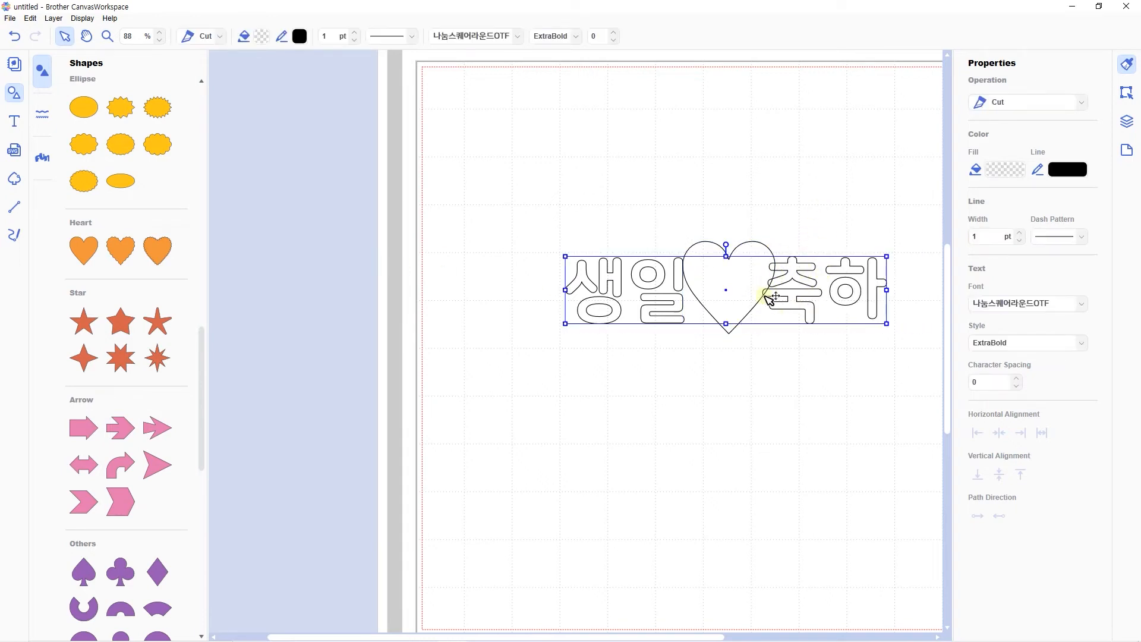
Nudge the heart so it sits centred between 생일 and 축하, and deselect it
left_click(752, 207)
left_click(770, 254)
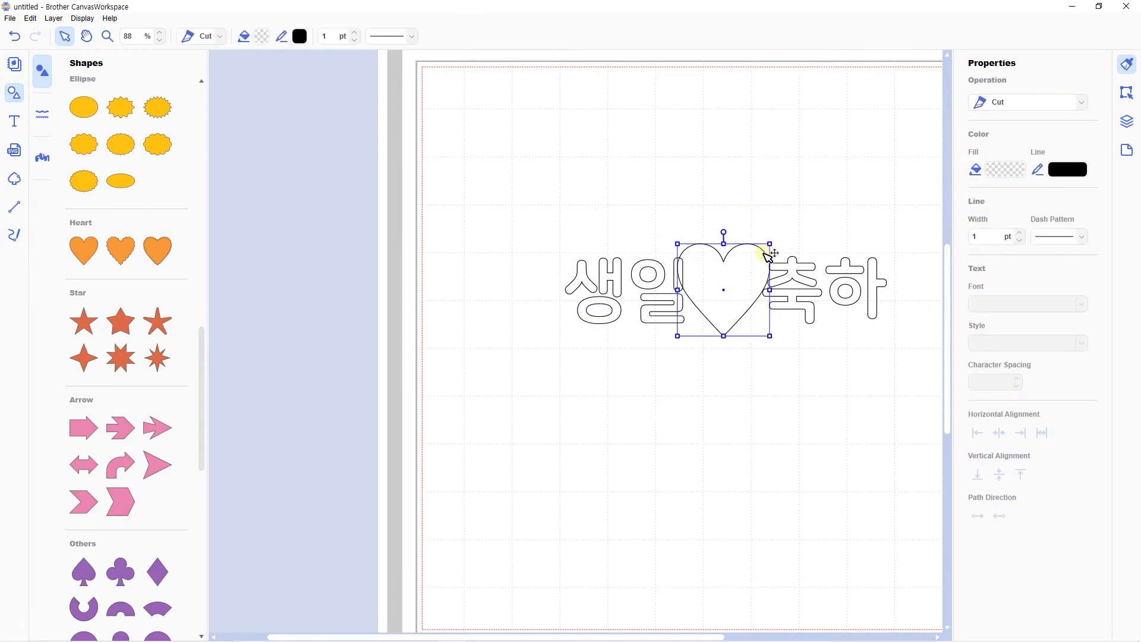
left_click_drag(770, 255, 772, 256)
left_click(784, 172)
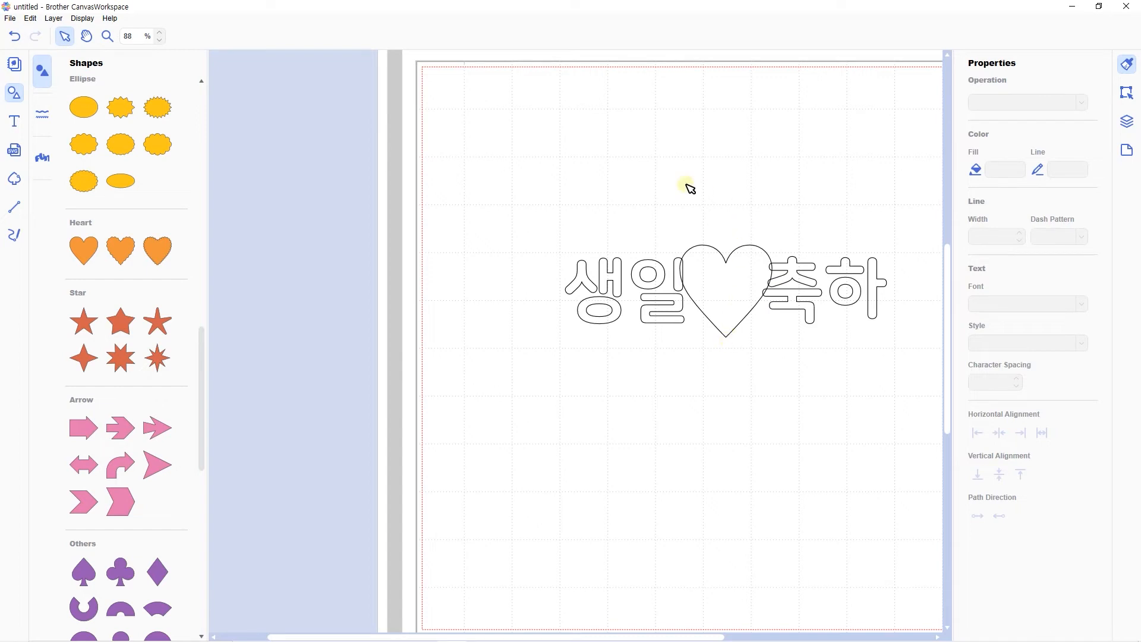
Move the heart straight up, clear of the lettering, into the artboard's upper area
left_click_drag(533, 178, 668, 190)
left_click_drag(739, 288, 738, 150)
Split the "생일 축하" text into separate shapes, one for each stroke component, with the overlap processing
left_click(665, 291)
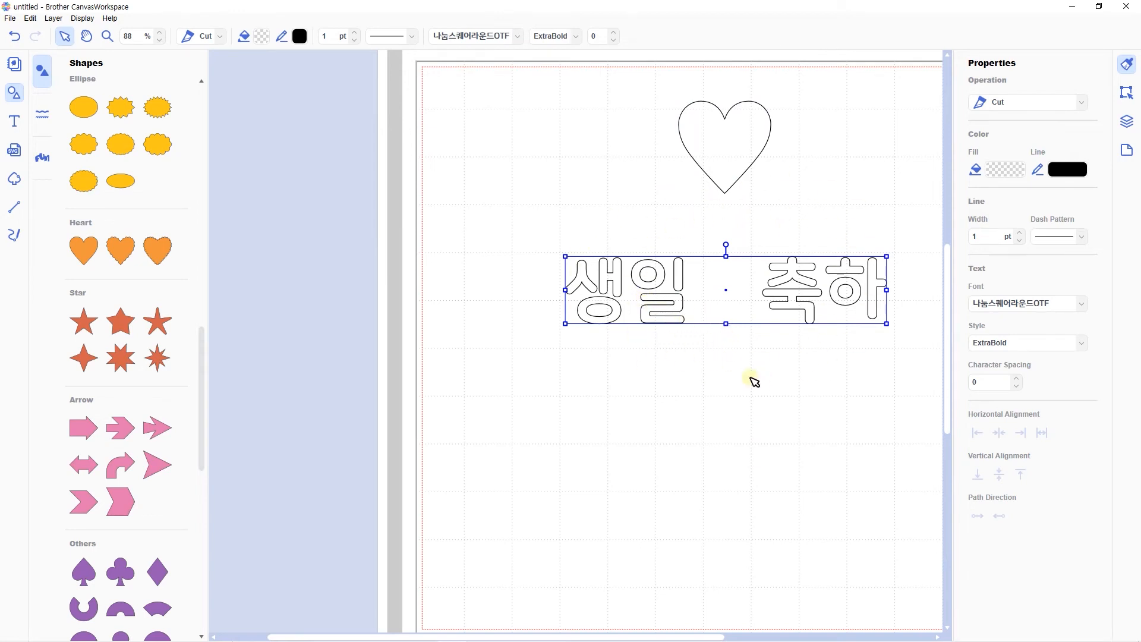
key("space")
left_click_drag(752, 390, 600, 410)
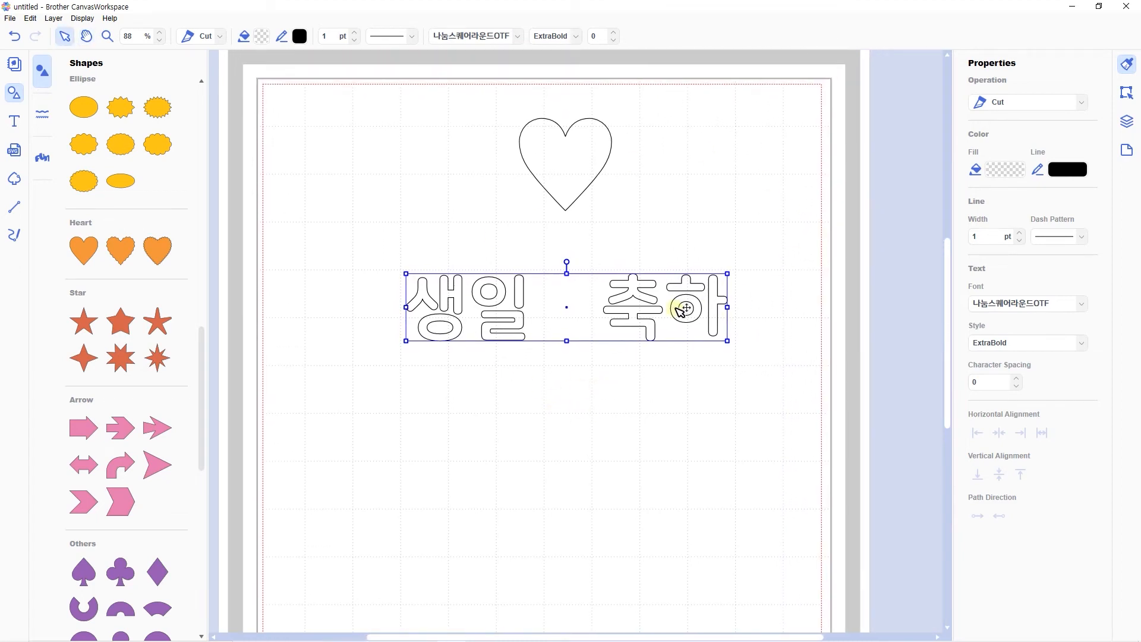
left_click(1125, 93)
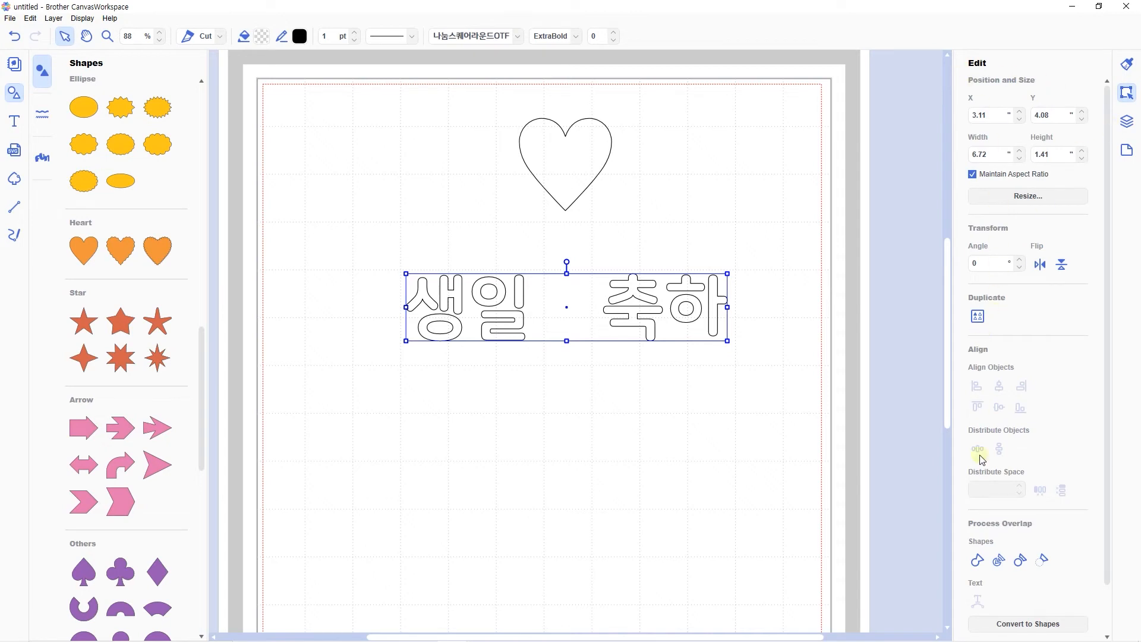
left_click(1000, 566)
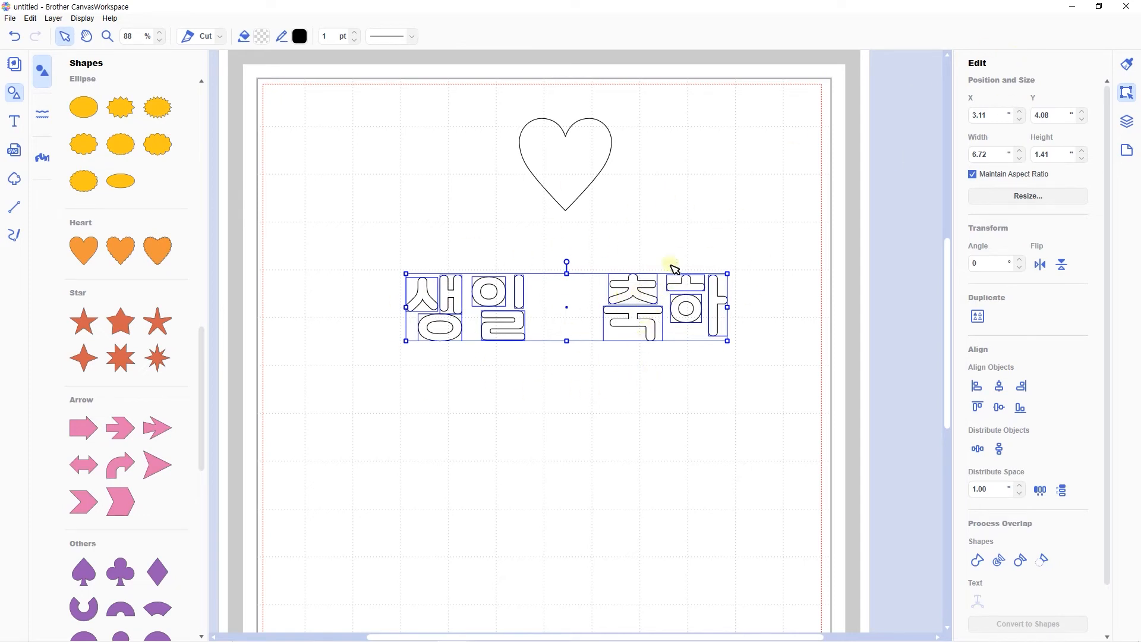
left_click(1127, 63)
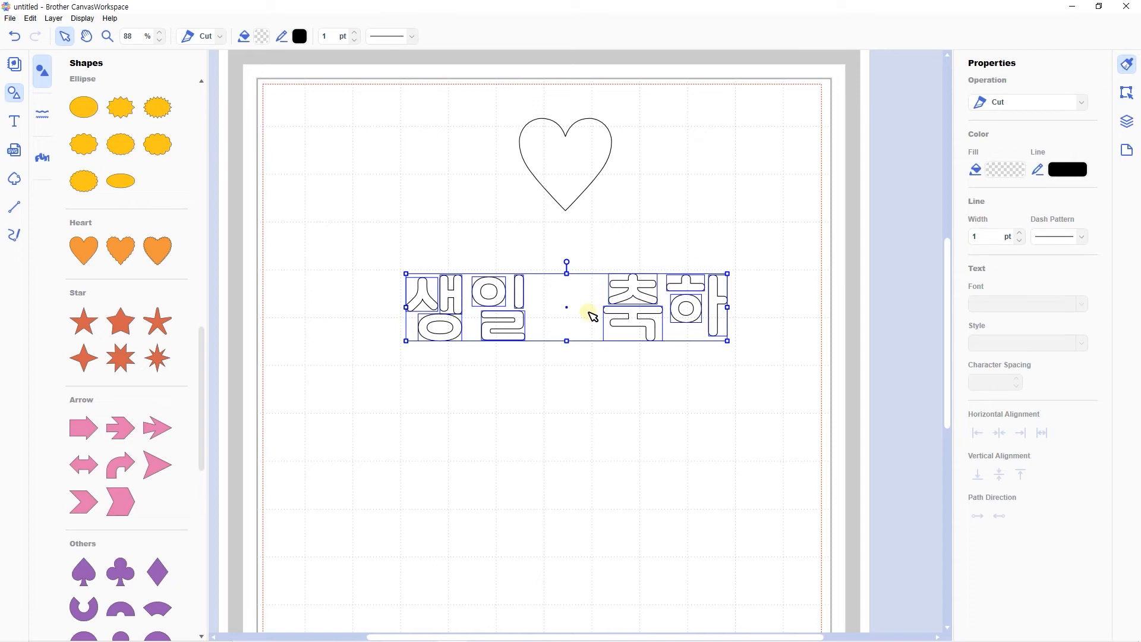
Pull the vowel strokes of 생 and 일 up out of the lettering and try moving pieces of 하 and 축 downward
left_click(625, 236)
left_click_drag(457, 295, 459, 232)
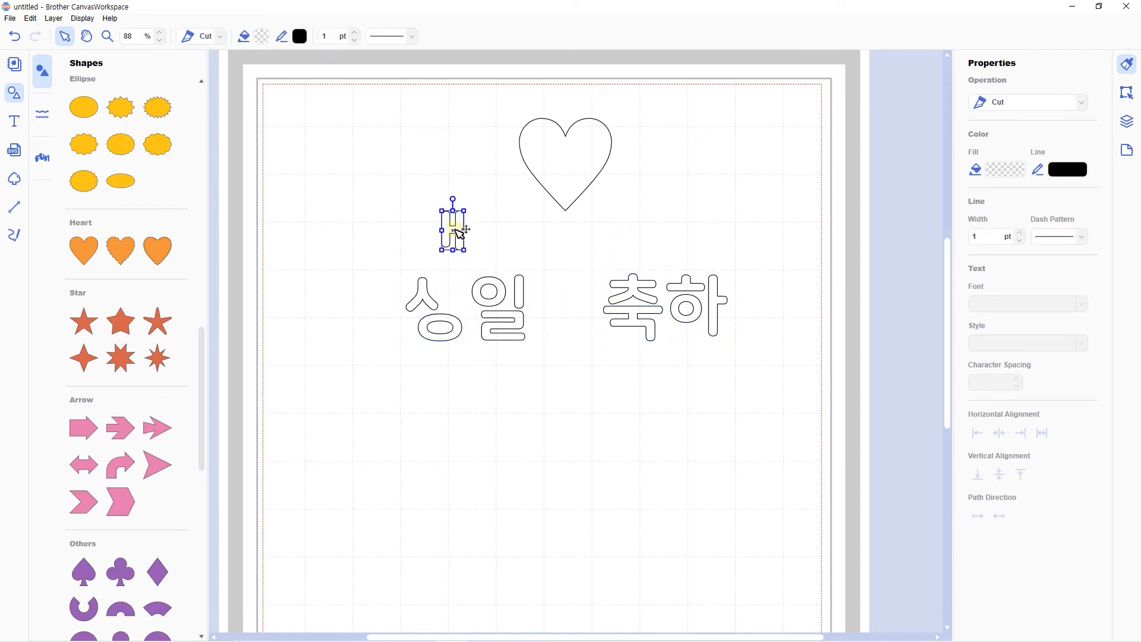
left_click_drag(521, 293, 560, 239)
left_click(646, 273)
left_click(712, 329)
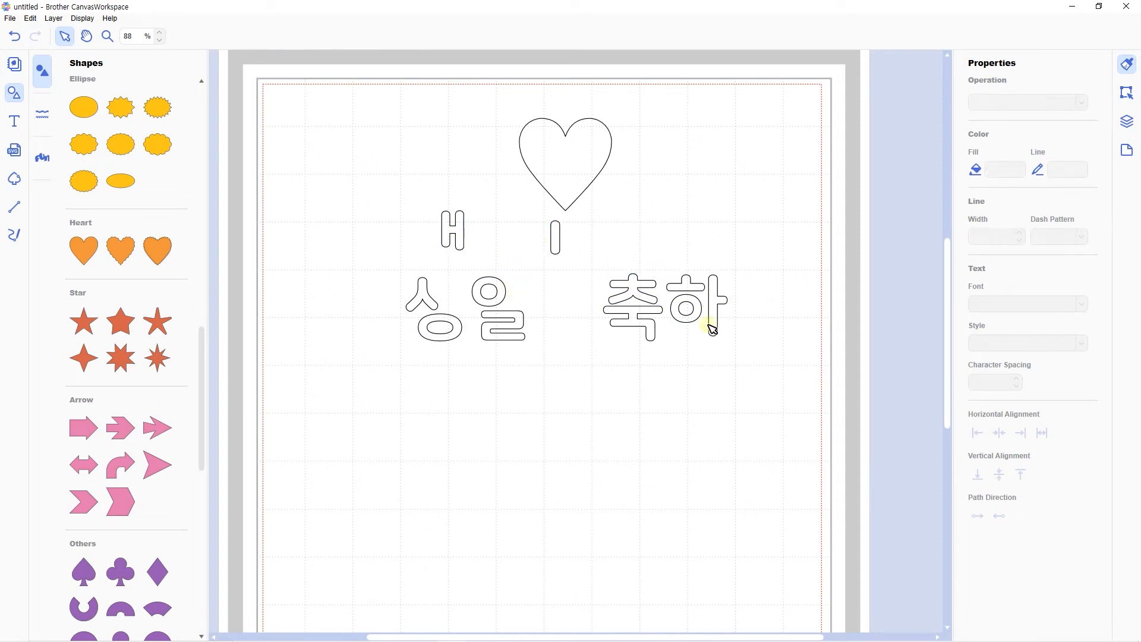
left_click_drag(713, 324, 732, 383)
left_click_drag(650, 326, 635, 362)
left_click(766, 202)
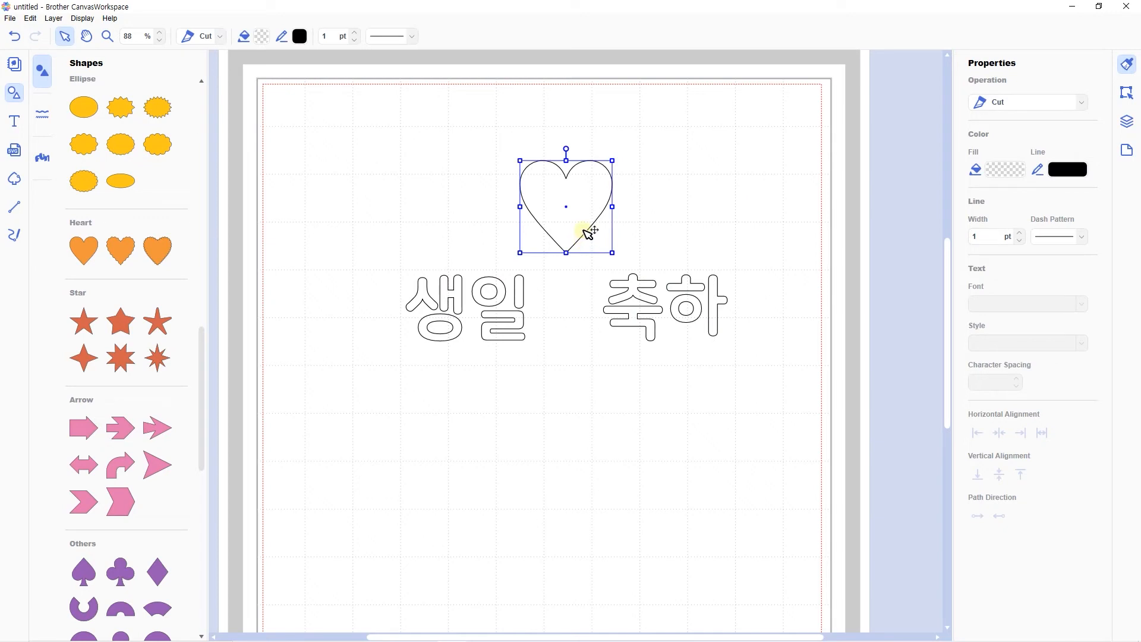
Move the heart back down into the gap between 생일 and 축하
left_click(590, 235)
left_click(588, 234)
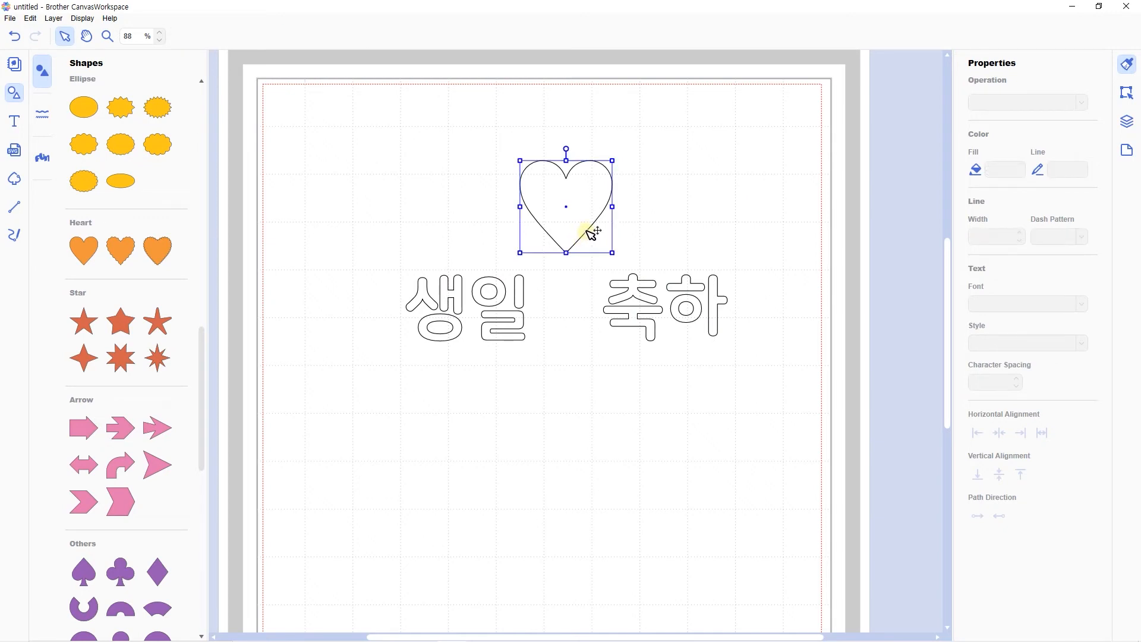
left_click_drag(589, 235, 590, 327)
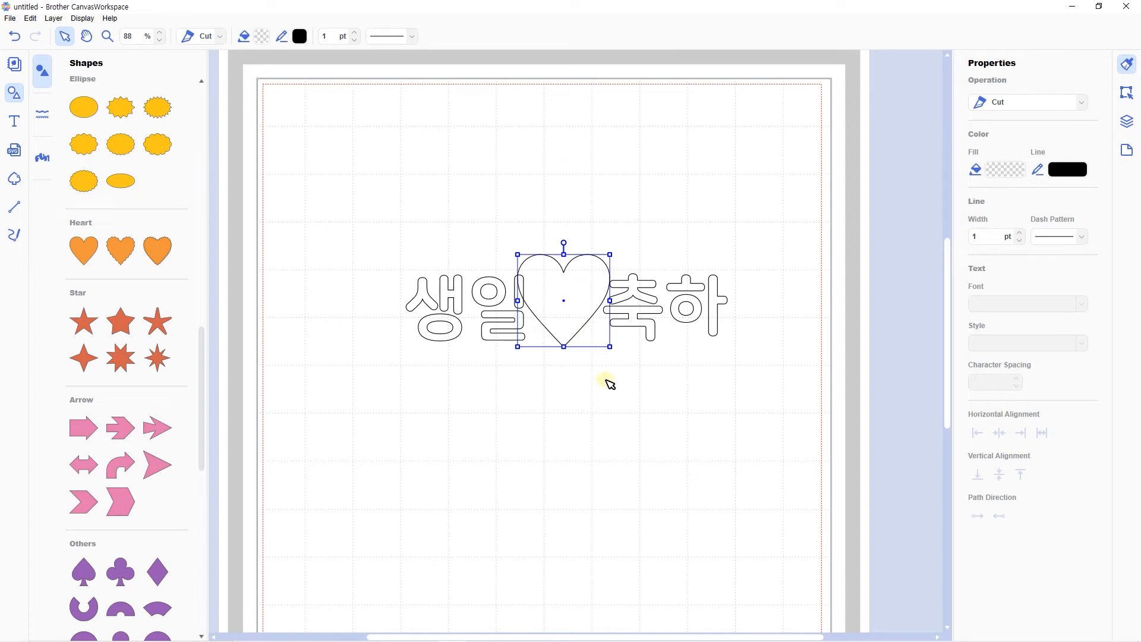
Select the pieces of 생 and 하, and pull the ㅅ, the lower ㅇ and the top stroke of 하 away from the lettering
left_click(440, 361)
left_click_drag(406, 263, 463, 350)
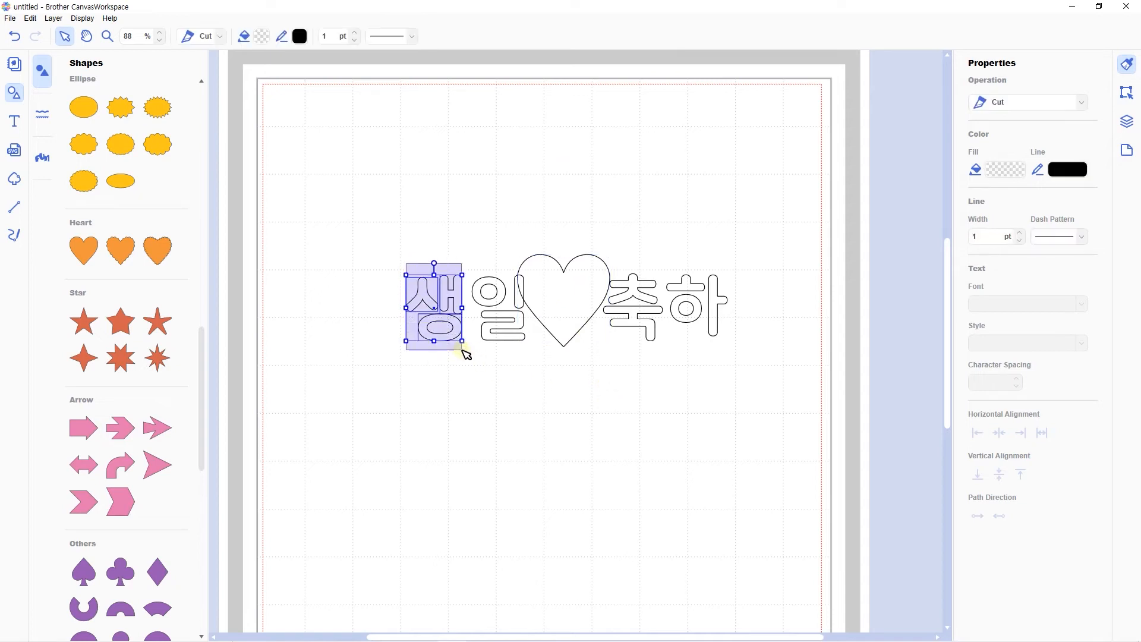
left_click_drag(776, 252, 679, 375)
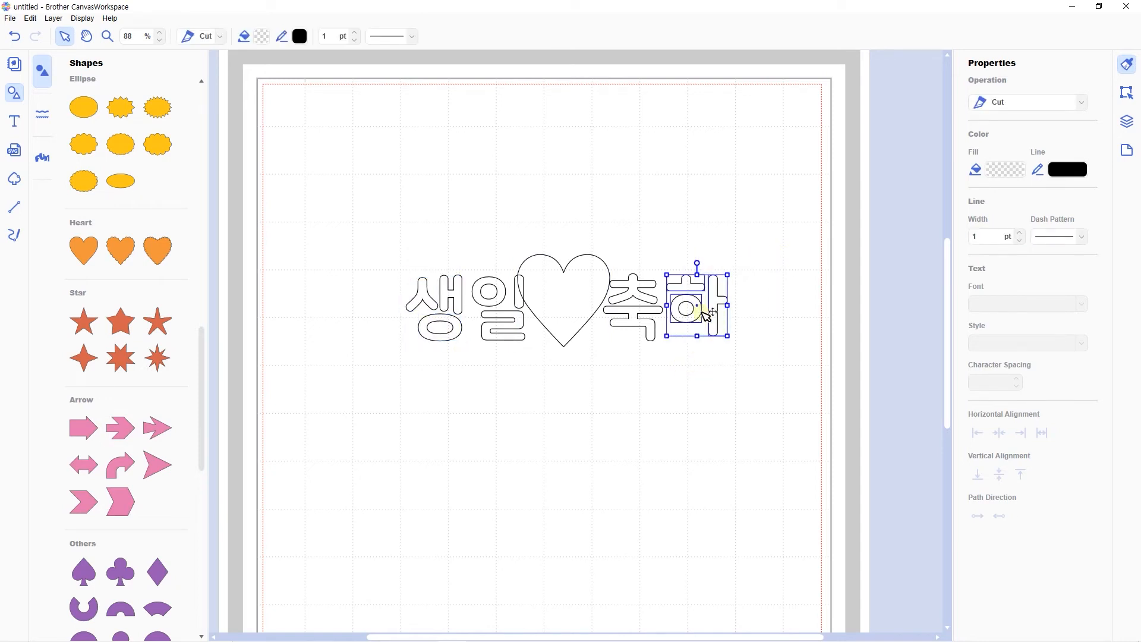
left_click_drag(389, 247, 476, 357)
left_click_drag(430, 301, 385, 273)
left_click(462, 297)
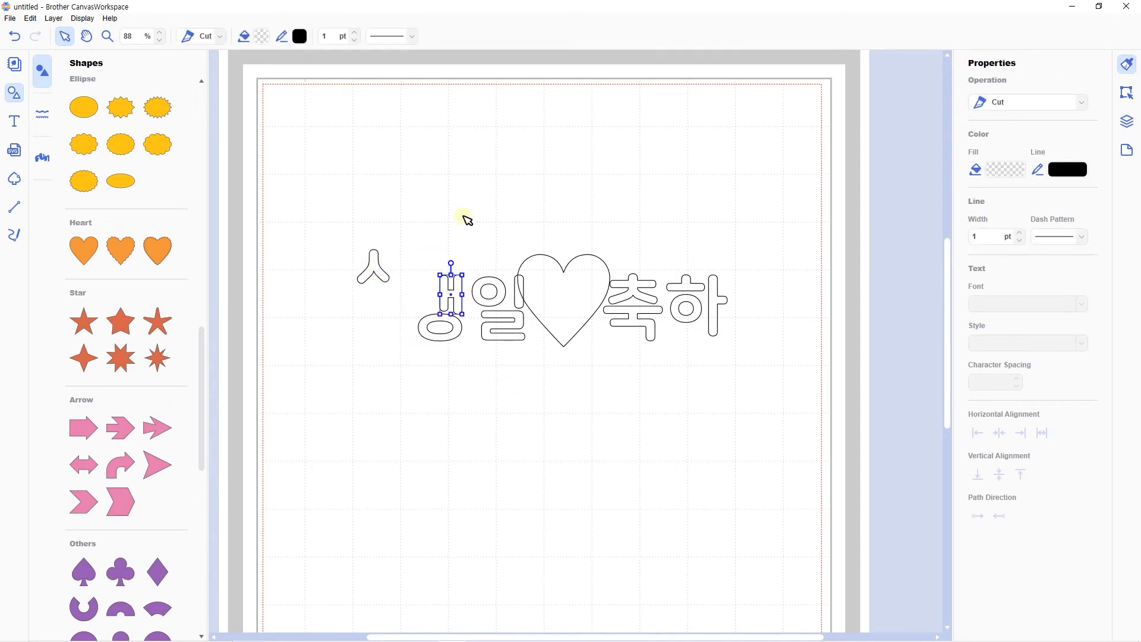
left_click_drag(453, 340, 428, 403)
left_click_drag(686, 290, 706, 221)
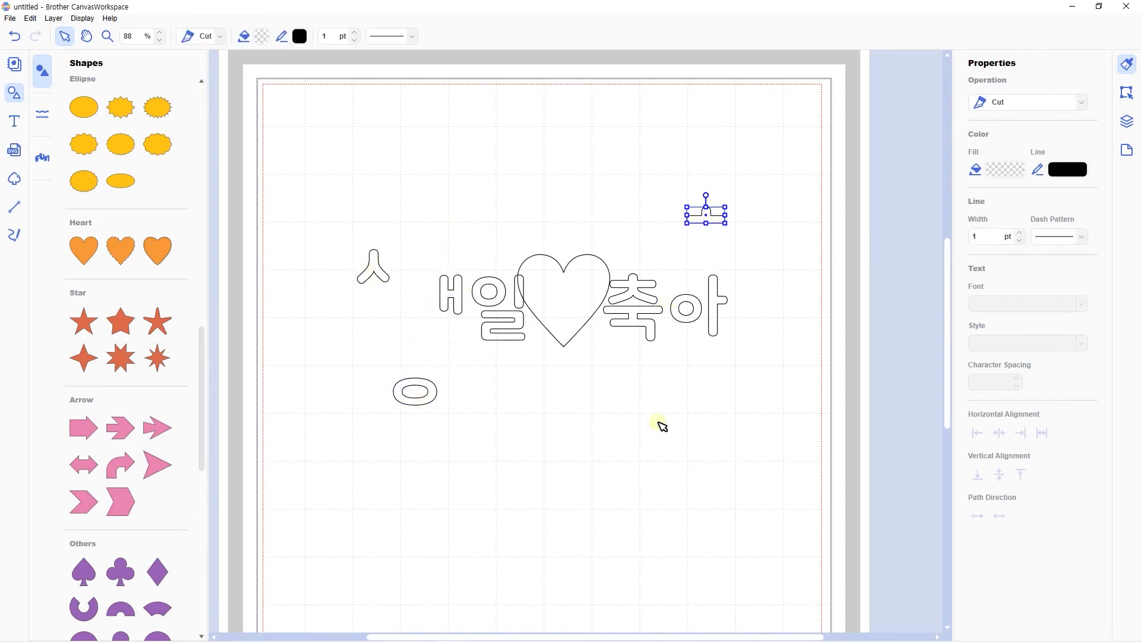
left_click(663, 425)
left_click_drag(421, 397, 422, 366)
Undo the recent moves of the separated letter pieces
key("ctrl+z")
key("ctrl+z")
key("ctrl+z")
key("ctrl+z")
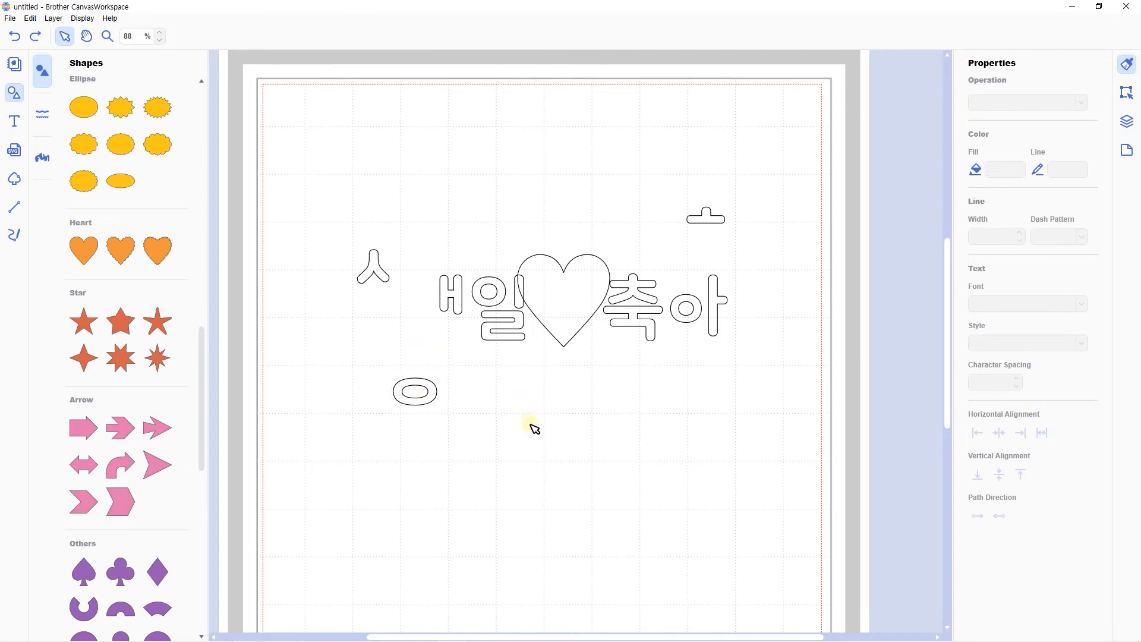
Fill all pieces of the 생일 축하 lettering and the heart with solid black
left_click(578, 331)
mouse_move(582, 335)
left_mouse_down()
mouse_move(582, 265)
mouse_move(585, 336)
left_mouse_up()
left_click_drag(766, 354, 389, 268)
left_click(1006, 172)
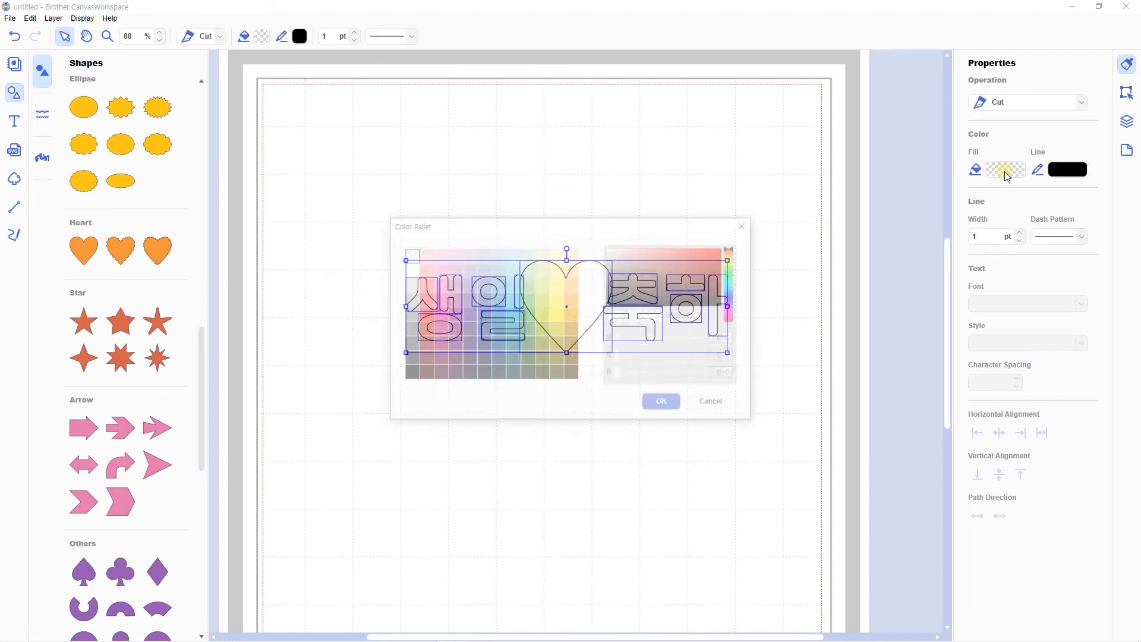
left_click(407, 375)
left_click(664, 403)
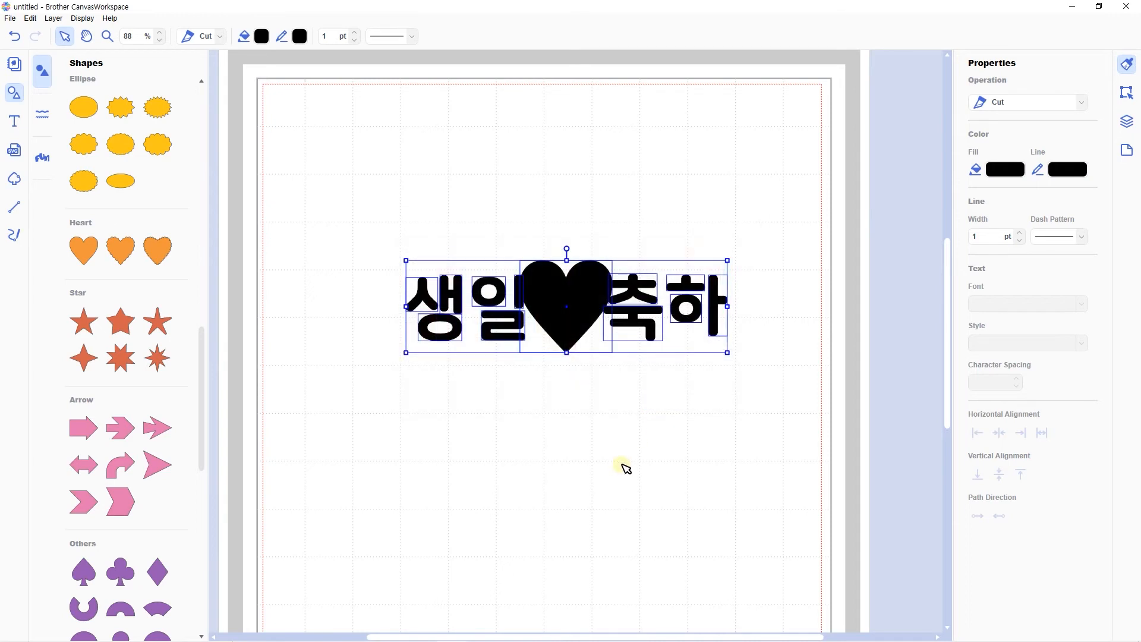
left_click(475, 422)
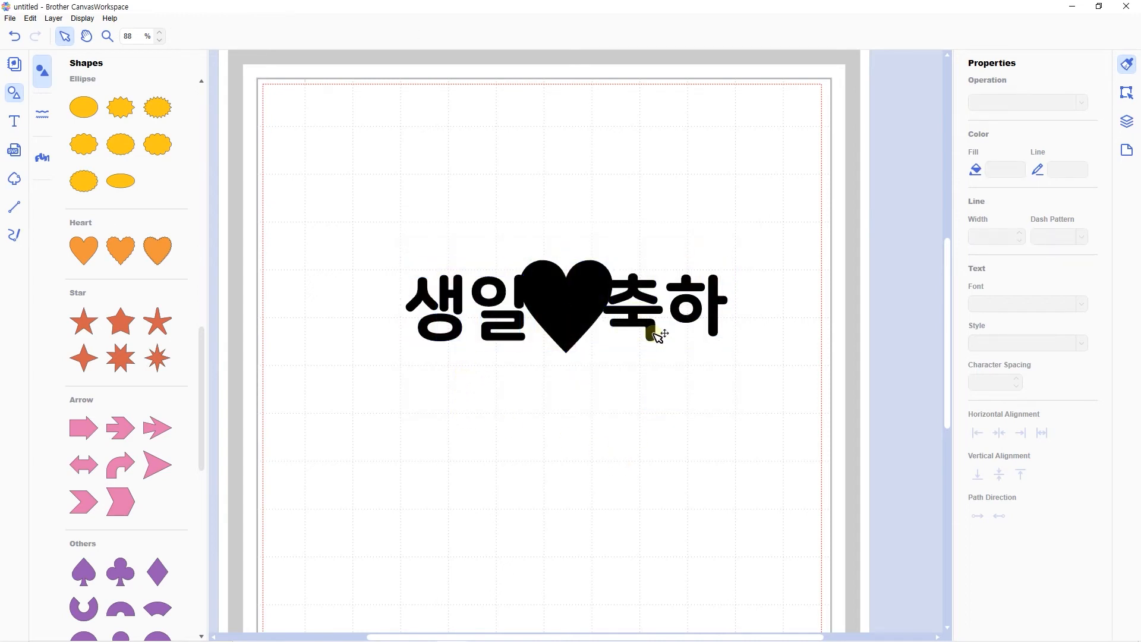
Add a plain square from the shape library and place it below the 생일 lettering
left_click_drag(519, 416, 524, 379)
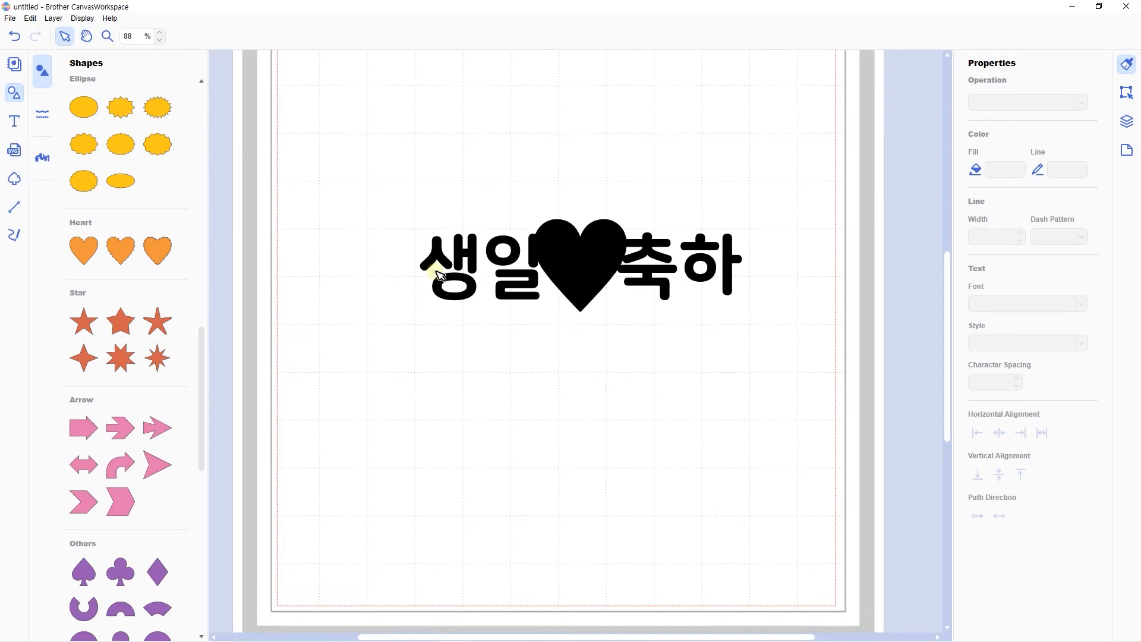
scroll(145, 269, "up", 15)
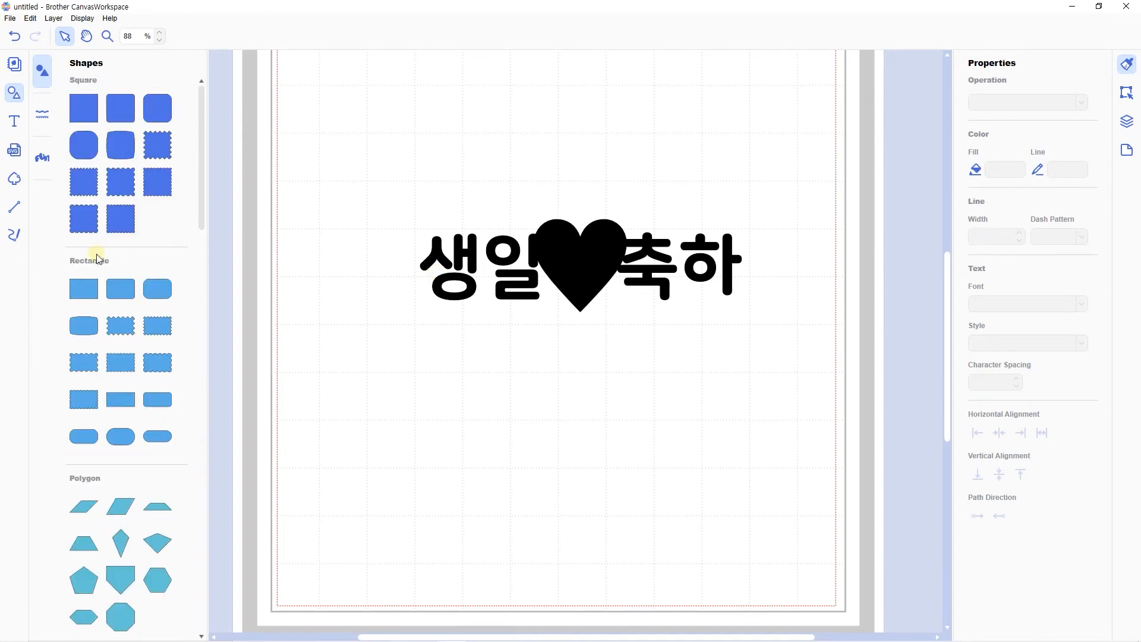
left_click(77, 102)
left_click_drag(469, 228, 433, 488)
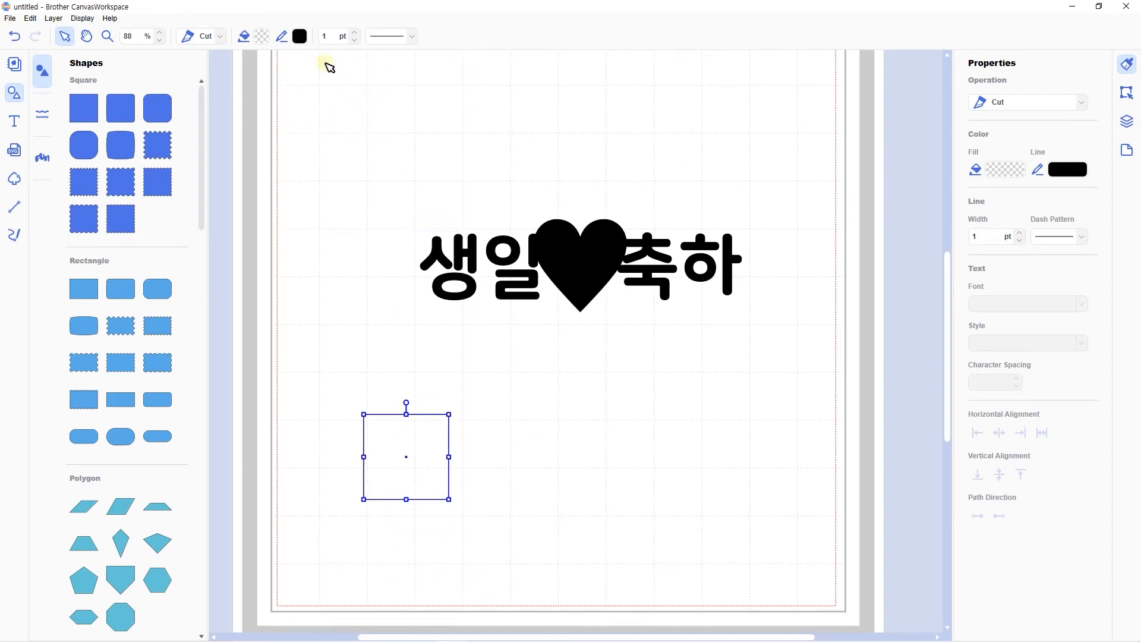
Give the square a bright yellow outline and a purple #940683 fill
left_click(299, 36)
left_click(557, 314)
left_click(664, 403)
left_click(300, 37)
left_click(453, 314)
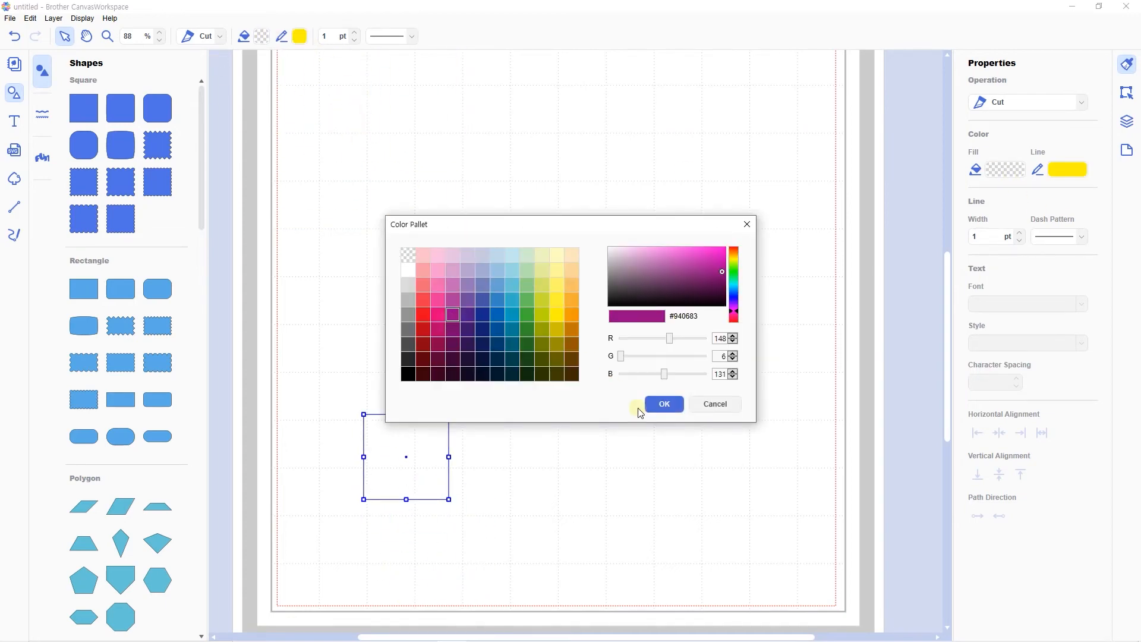
left_click(647, 405)
Set the square's line width to 9 pt
left_click(1020, 234)
left_click(1021, 235)
left_click(1021, 235)
left_click(1020, 234)
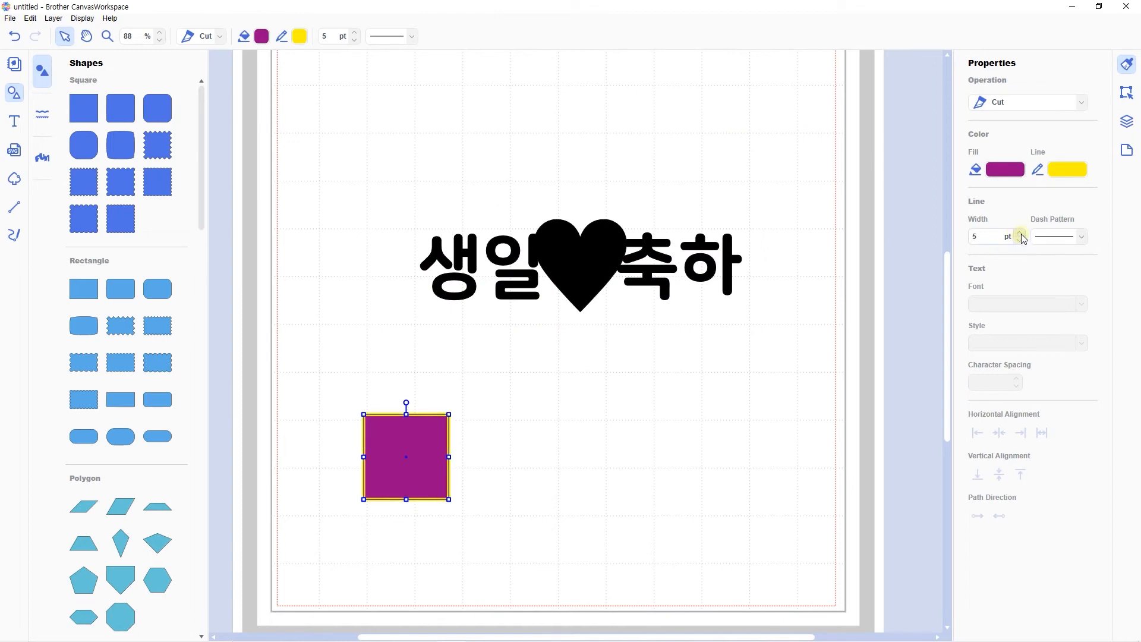
left_click(1020, 235)
left_click(1020, 235)
left_click(1021, 234)
left_click(1020, 234)
left_click(511, 563)
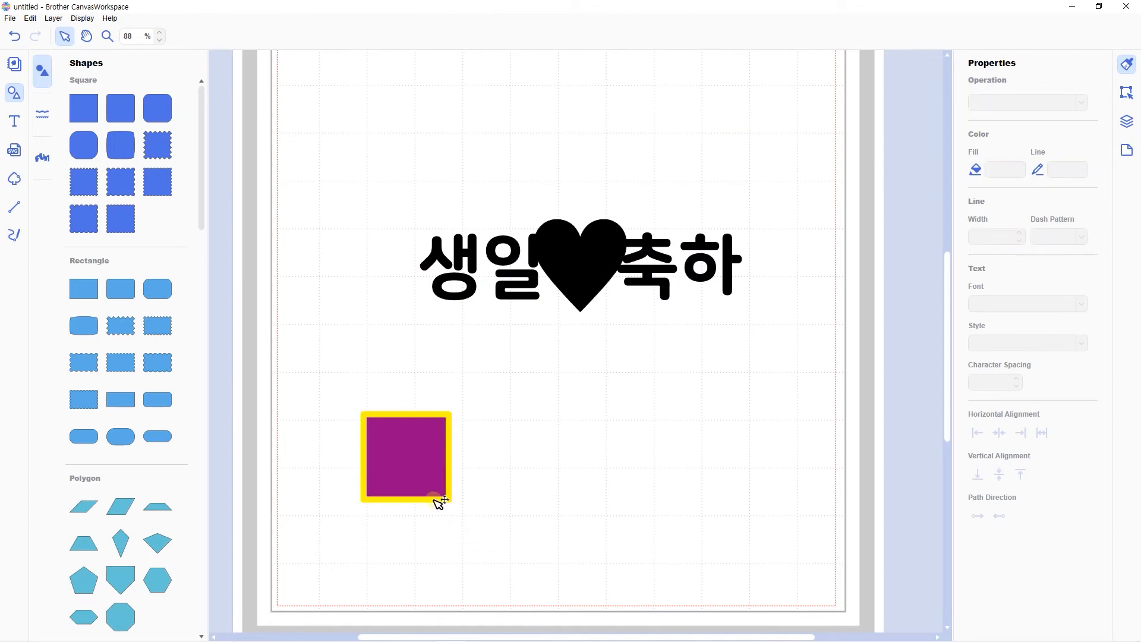
Duplicate the purple square and place the copy directly to its right
scroll(466, 461, "up", 5)
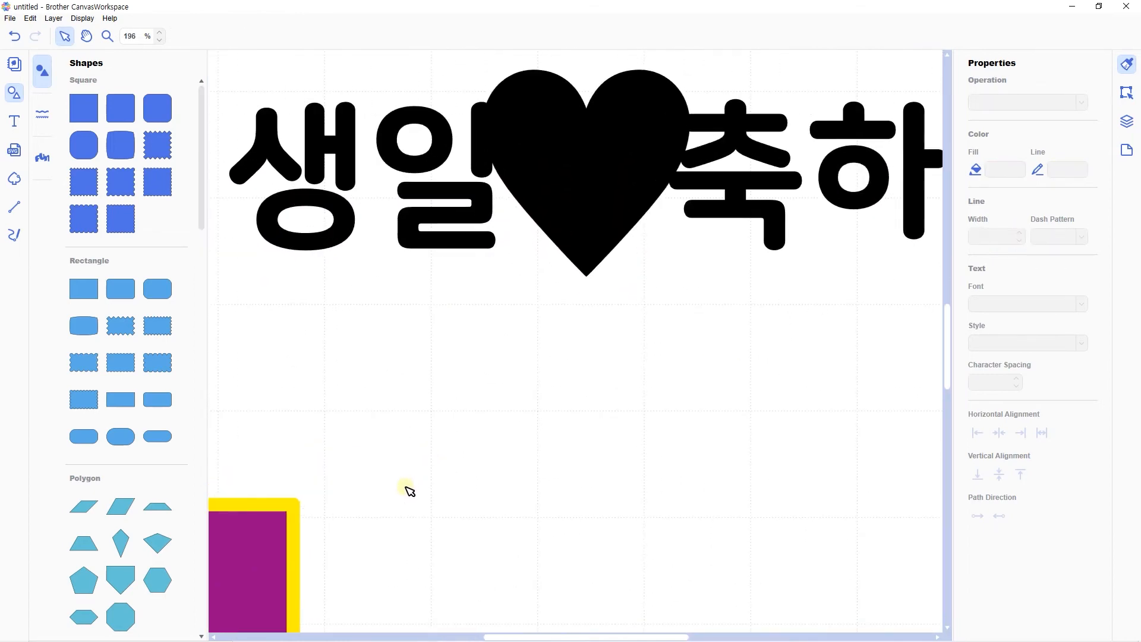
scroll(619, 371, "up", 2)
left_click_drag(619, 369, 514, 341)
left_click(324, 471)
key("ctrl+c")
key("ctrl+v")
left_click_drag(450, 464, 589, 466)
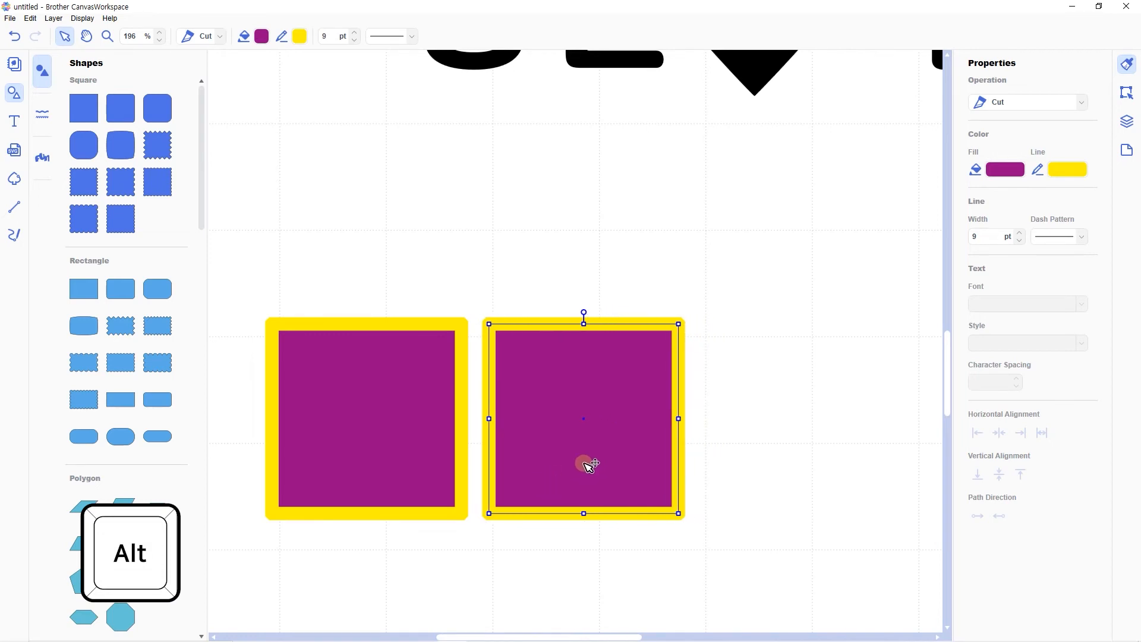
Move the copied square closer to the original until their thick yellow outlines meet
left_click(820, 355)
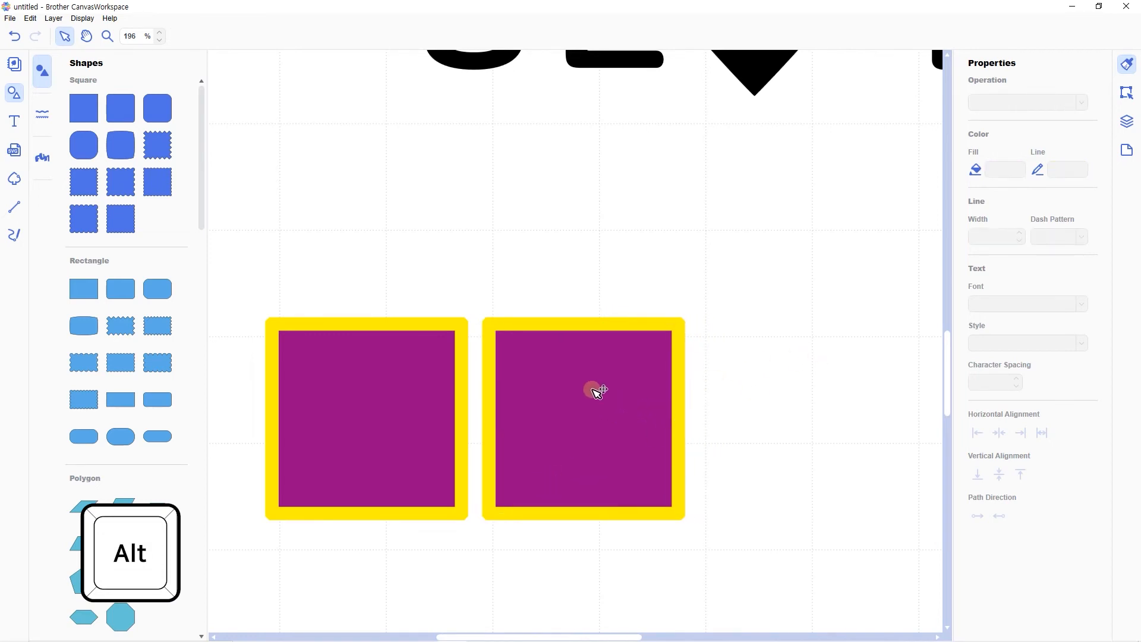
left_click_drag(550, 384, 535, 384)
left_click(776, 331)
scroll(499, 415, "up", 2)
left_click_drag(460, 410, 646, 319)
scroll(622, 334, "up", 1)
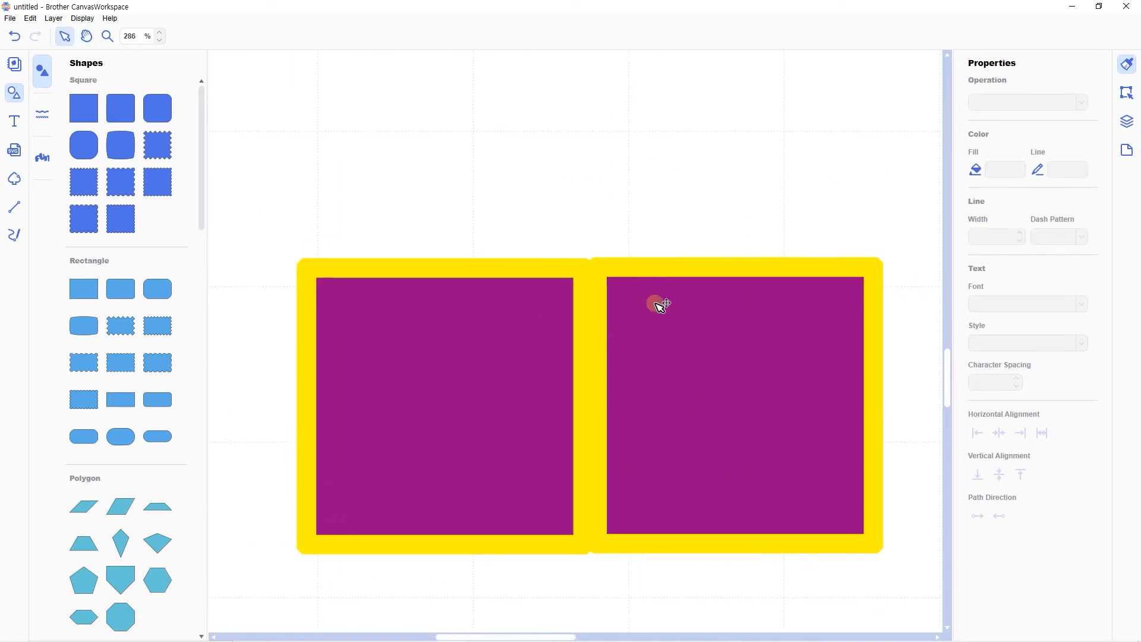
key("space")
Make the outline colour of both squares transparent, leaving only the purple fill
left_click_drag(404, 134, 740, 343)
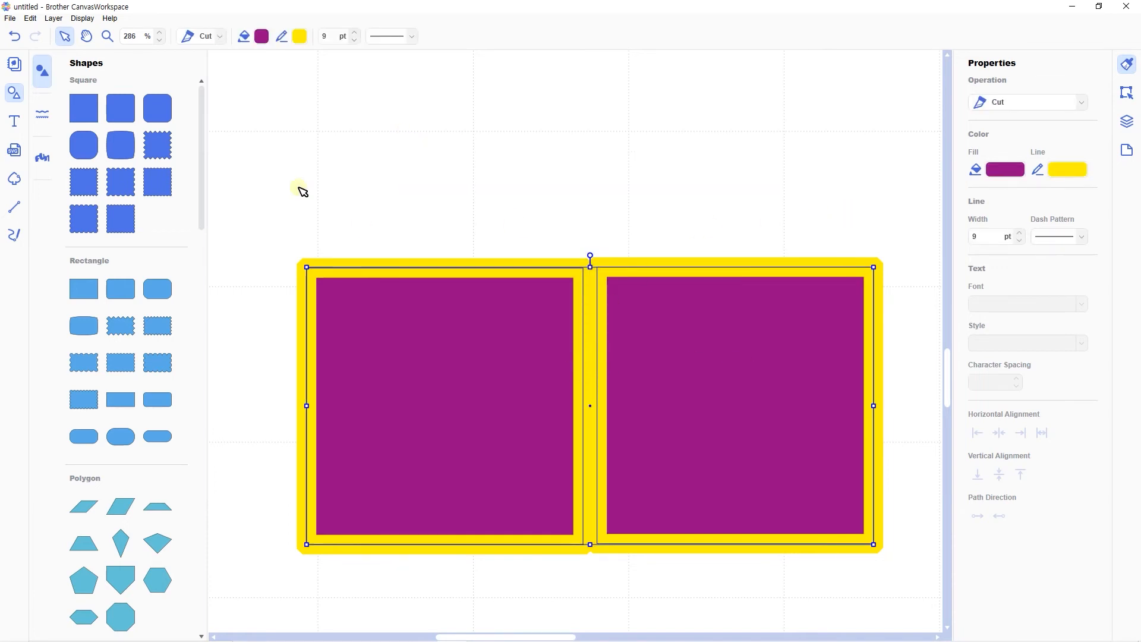
left_click(299, 36)
left_click(408, 255)
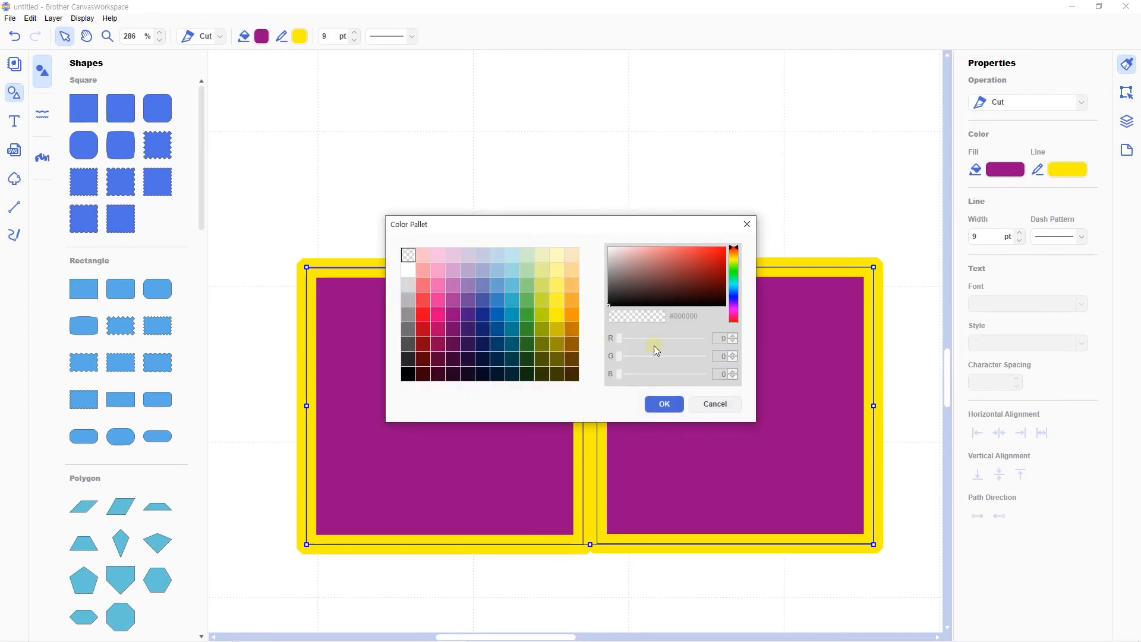
left_click(670, 406)
left_click(504, 198)
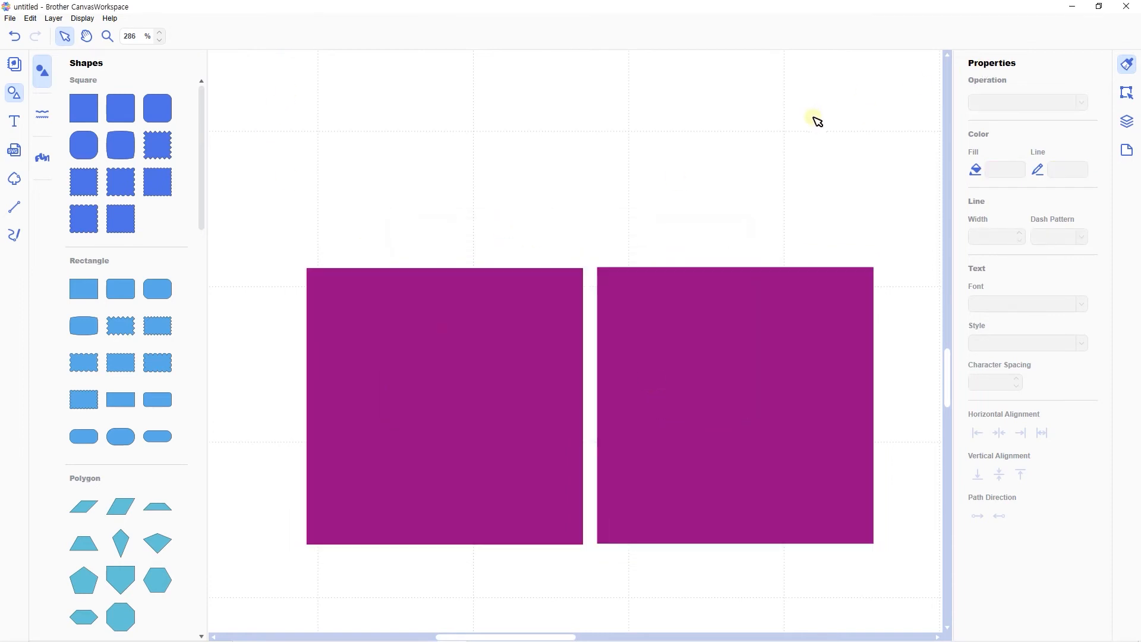
Compare the outline settings of the two squares with those of the ㅇ at the bottom of 생
left_click_drag(518, 187, 605, 285)
scroll(674, 215, "up", 4)
scroll(679, 219, "down", 1)
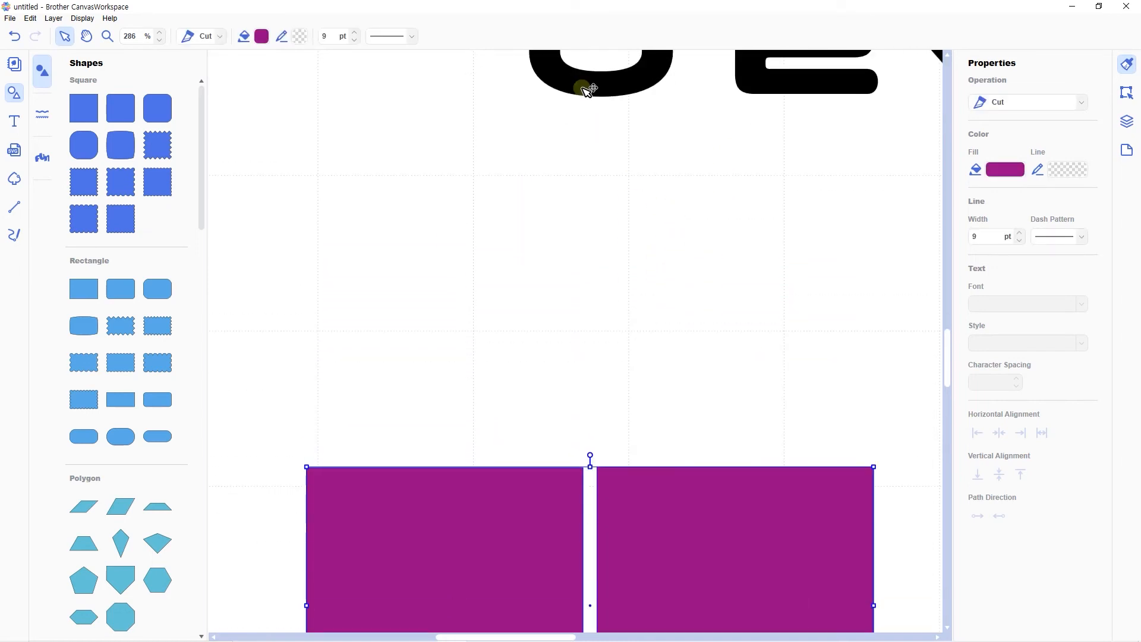
left_click(587, 89)
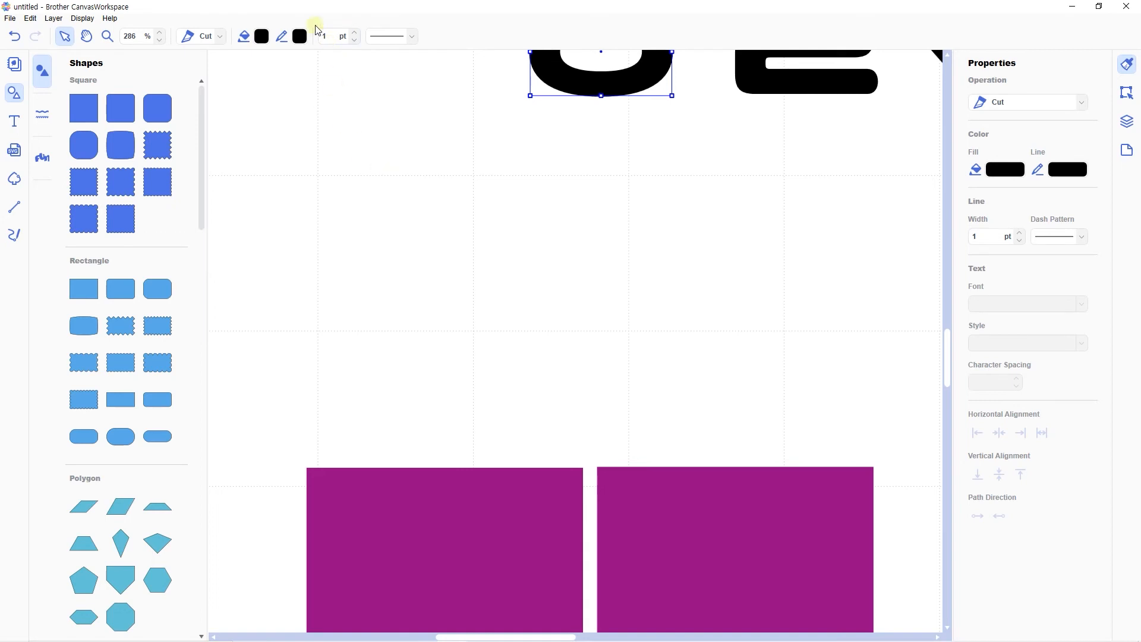
scroll(517, 265, "up", 4)
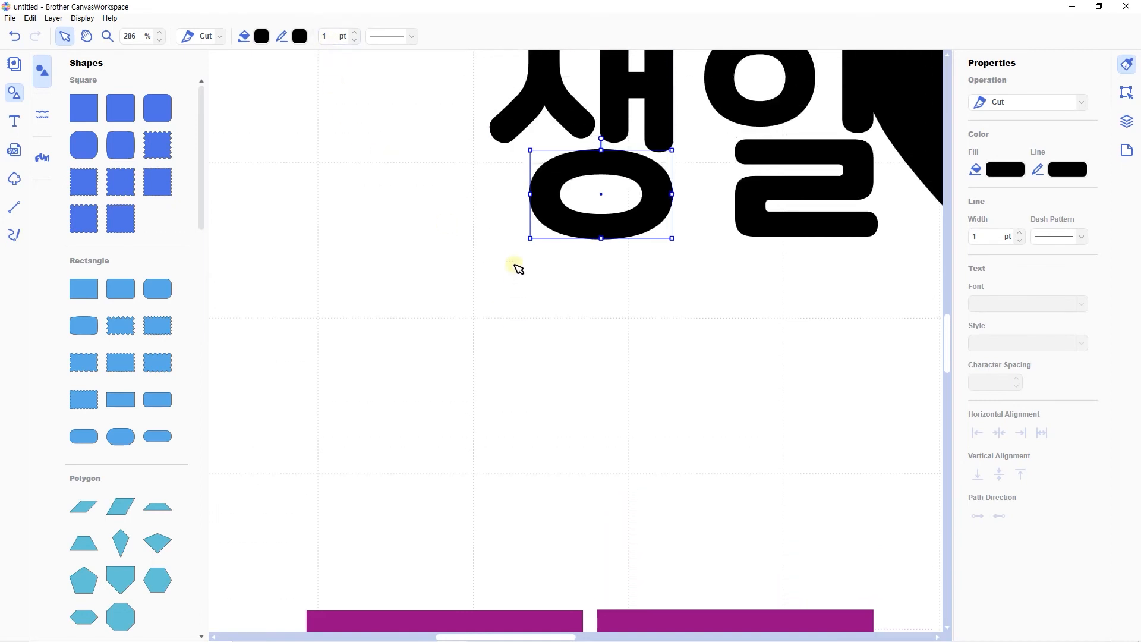
scroll(537, 332, "down", 7)
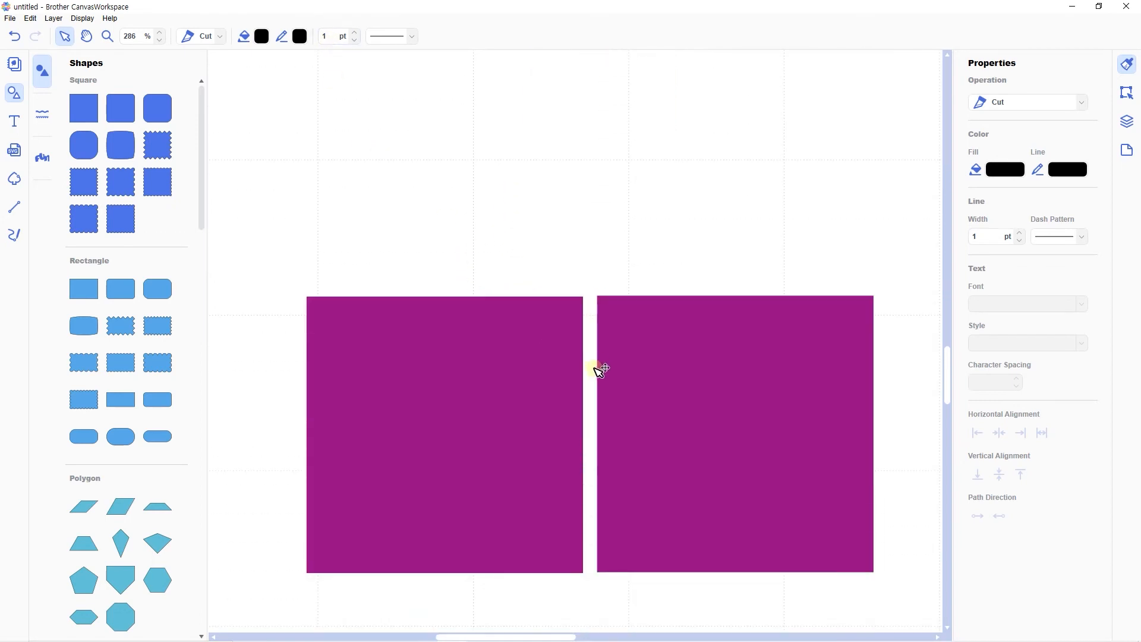
Shift the right square down against the left square's edge, and delete both squares
left_click_drag(612, 351, 604, 425)
left_click(641, 297)
scroll(629, 313, "down", 2)
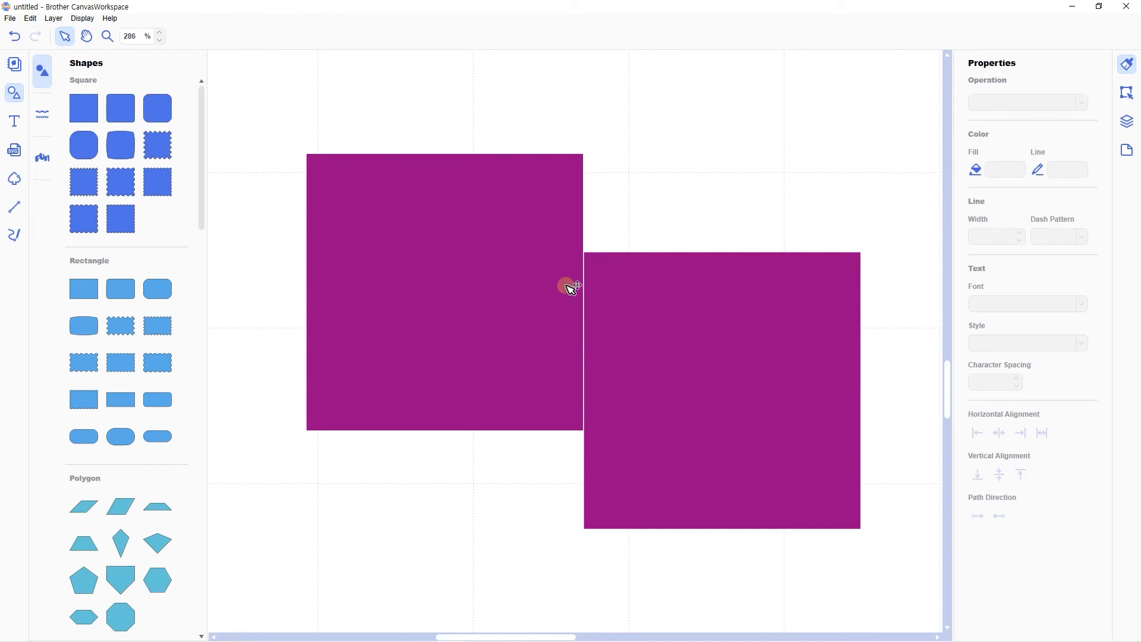
left_click_drag(481, 104, 654, 325)
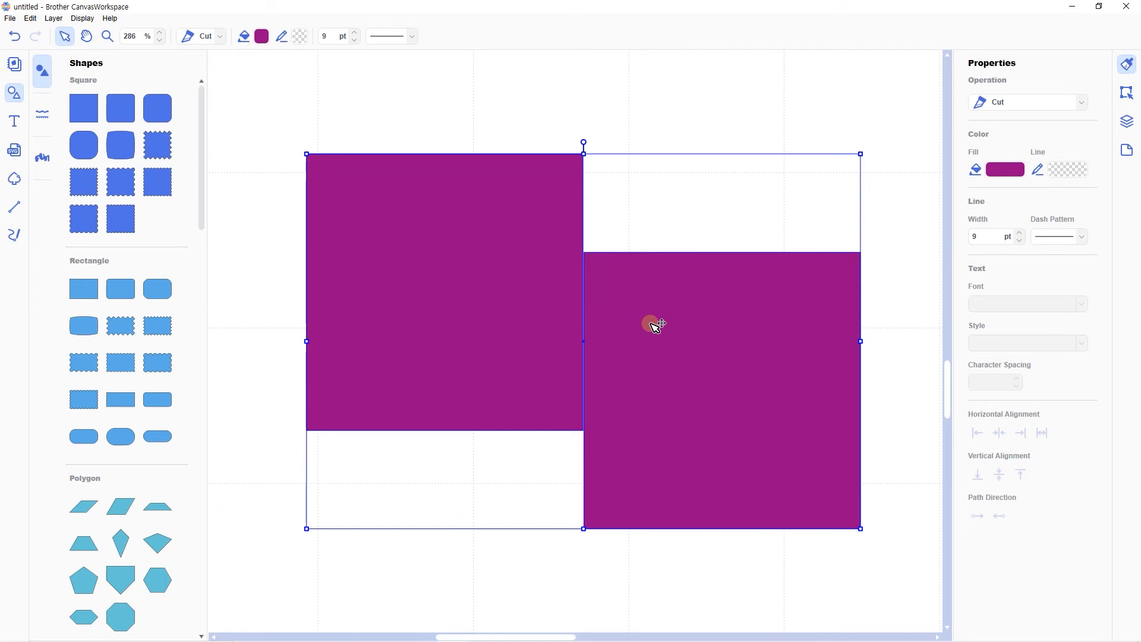
key("Delete")
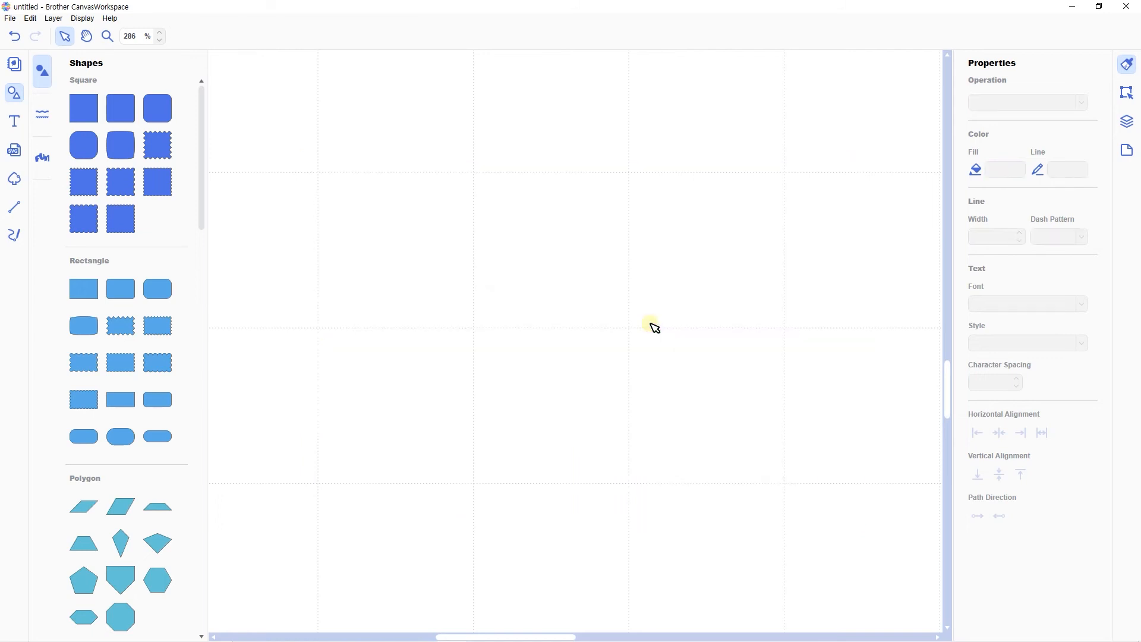
Make the outline colour of all the lettering pieces and the heart transparent
scroll(648, 346, "up", 2)
scroll(644, 344, "up", 4)
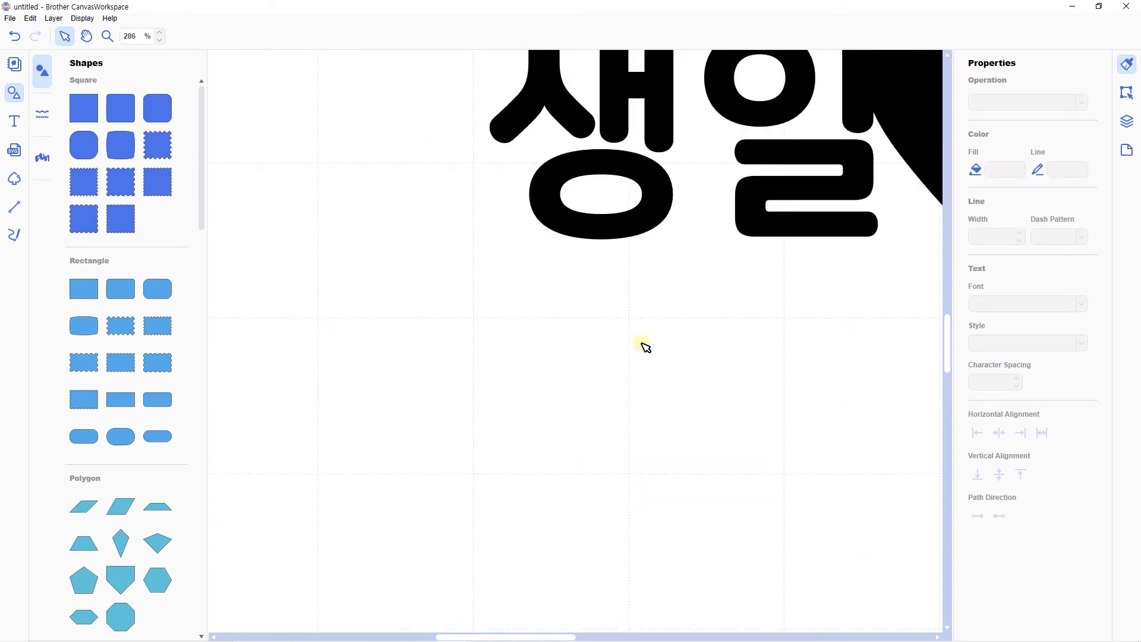
scroll(464, 321, "right", 5)
scroll(537, 315, "down", 4)
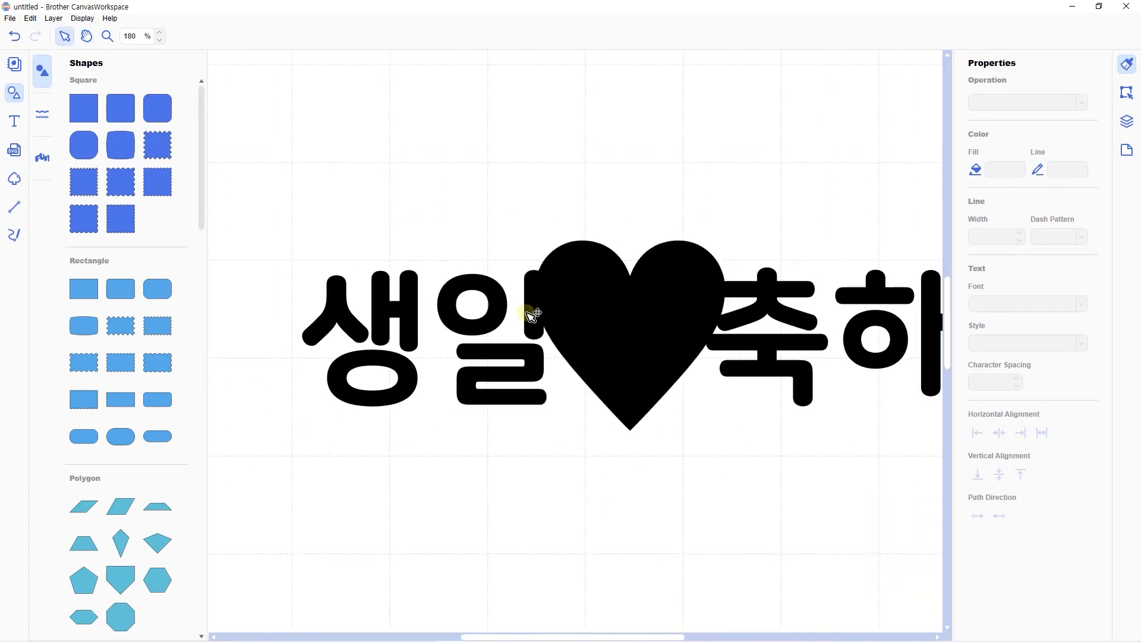
scroll(380, 232, "up", 1)
scroll(380, 232, "right", 2)
mouse_move(277, 261)
left_mouse_down()
mouse_move(817, 407)
mouse_move(844, 447)
left_mouse_up()
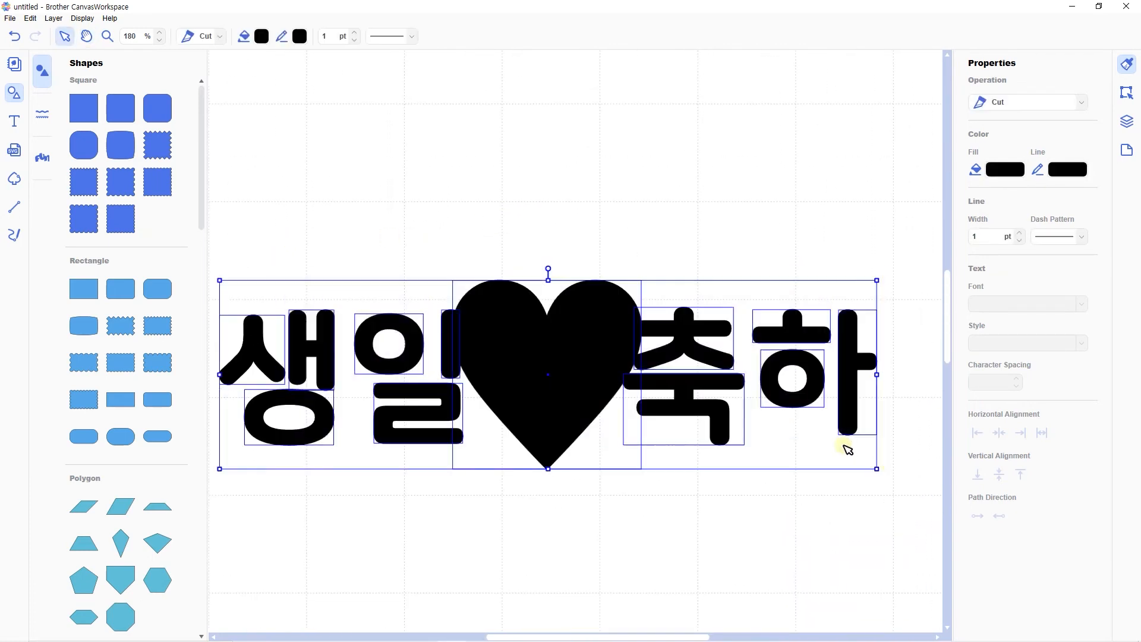
left_click(307, 39)
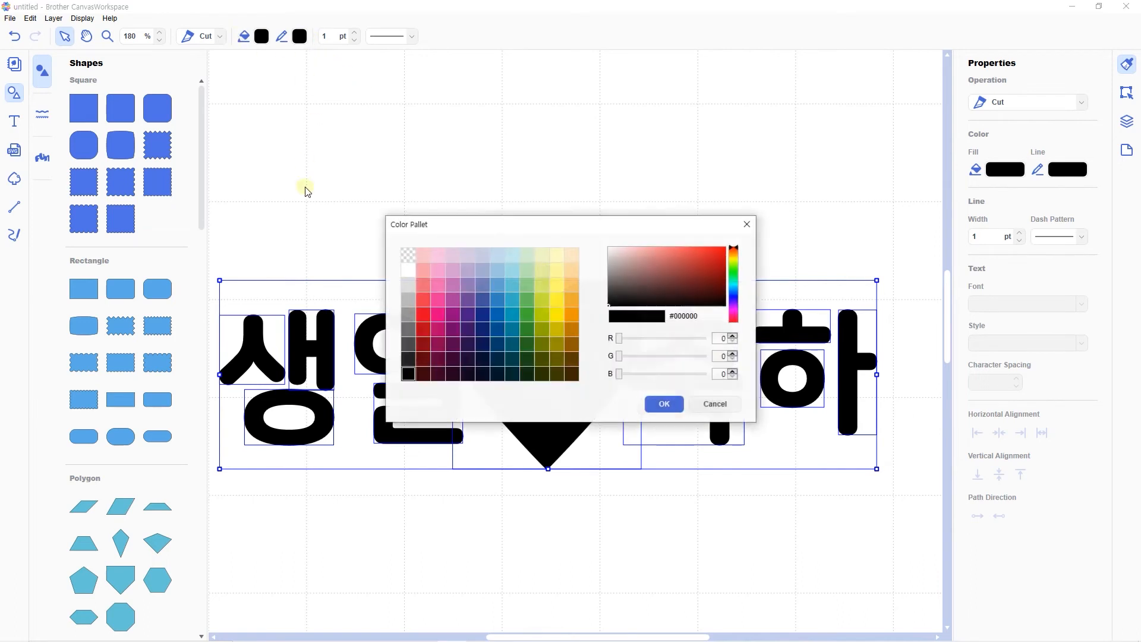
left_click(408, 256)
left_click(665, 403)
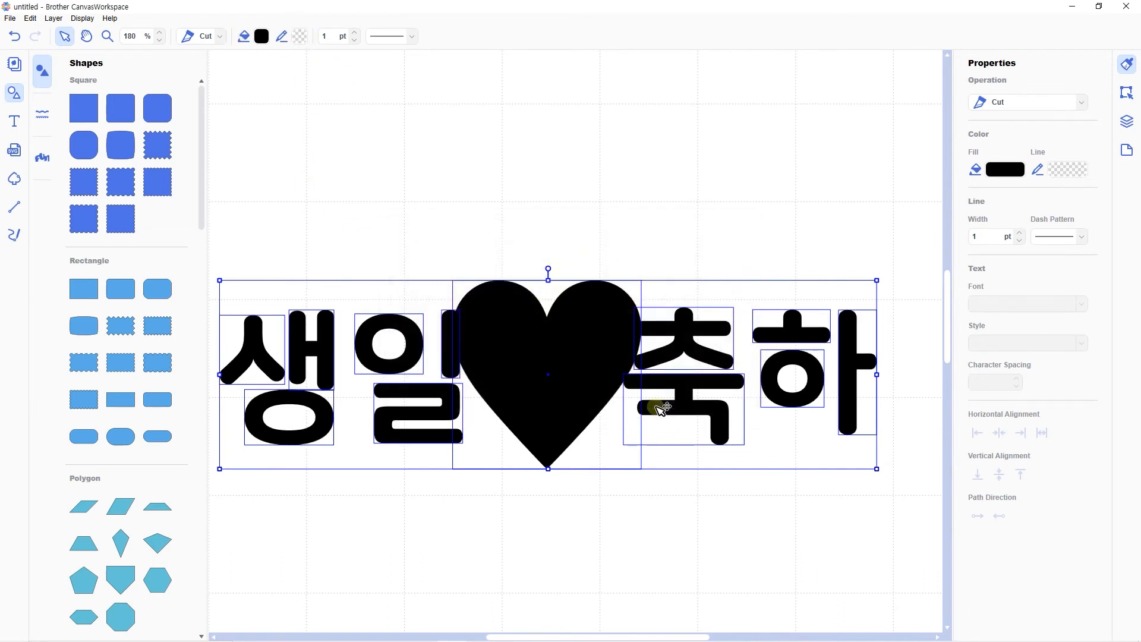
left_click(658, 184)
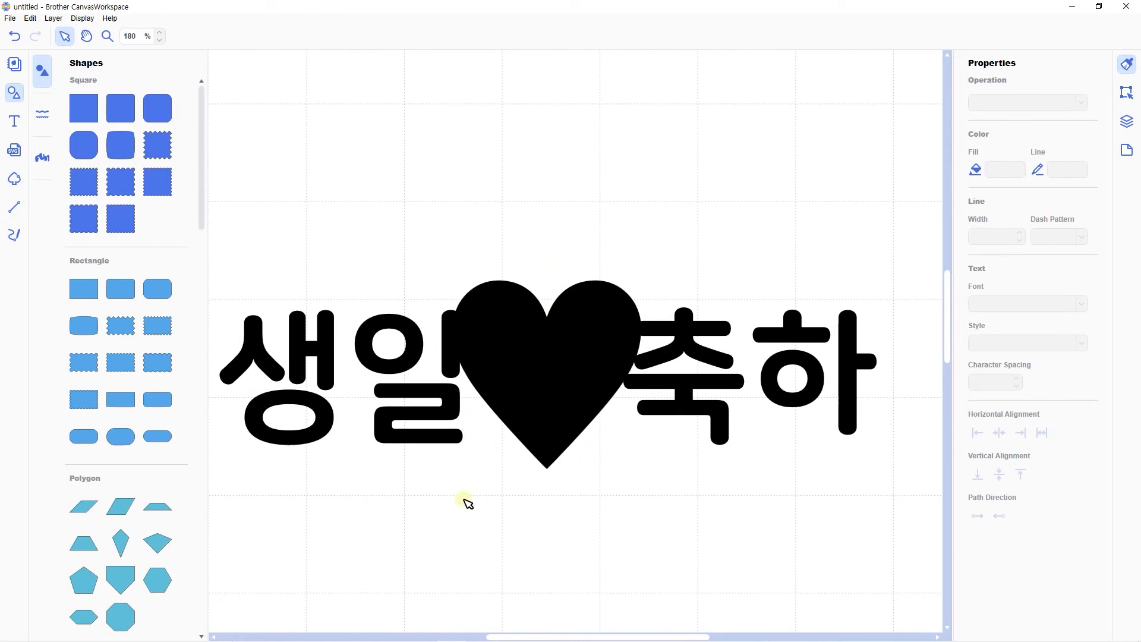
Move the ㅅ of 생 right so it slightly overlaps the vowel ㅐ
left_click_drag(495, 452, 646, 433)
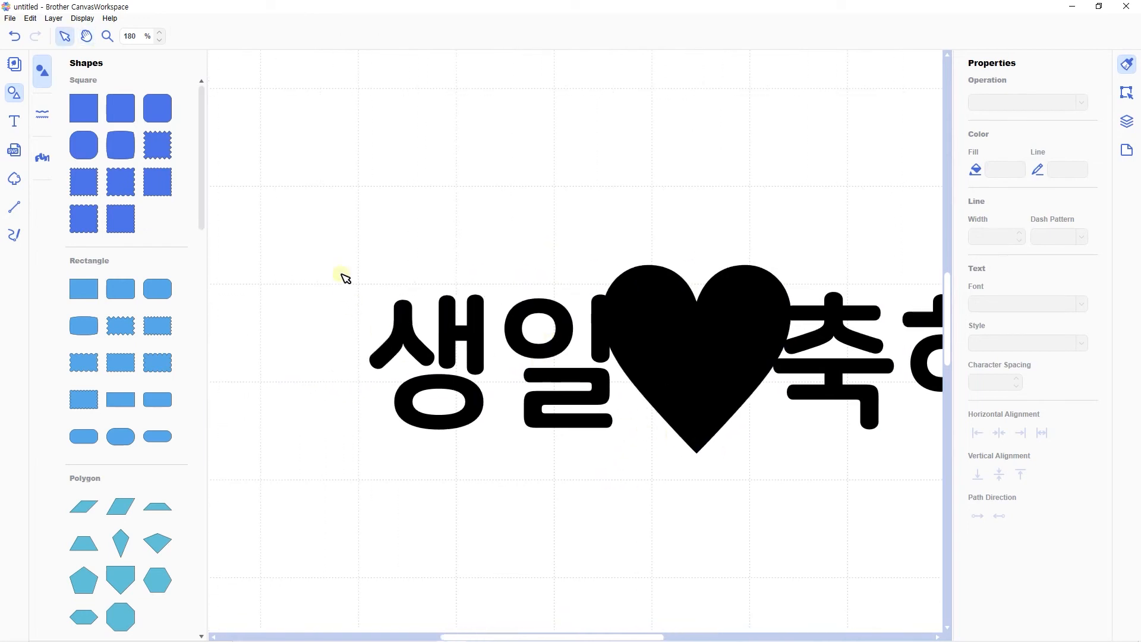
left_click(428, 352)
scroll(453, 364, "up", 4)
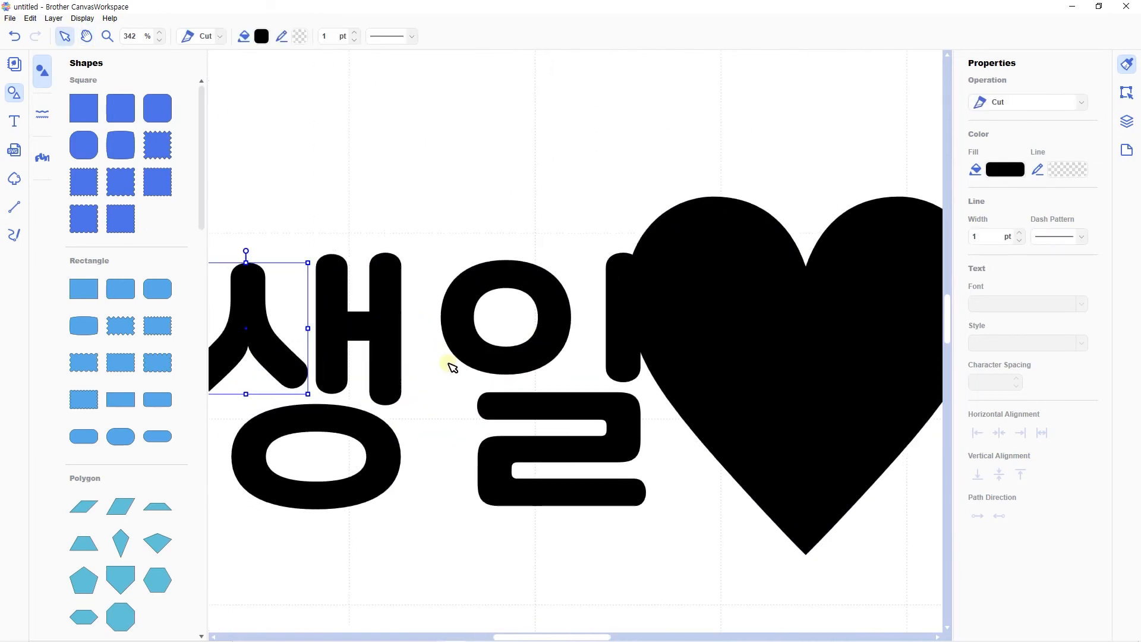
left_click_drag(454, 364, 632, 348)
left_click_drag(499, 356, 515, 358)
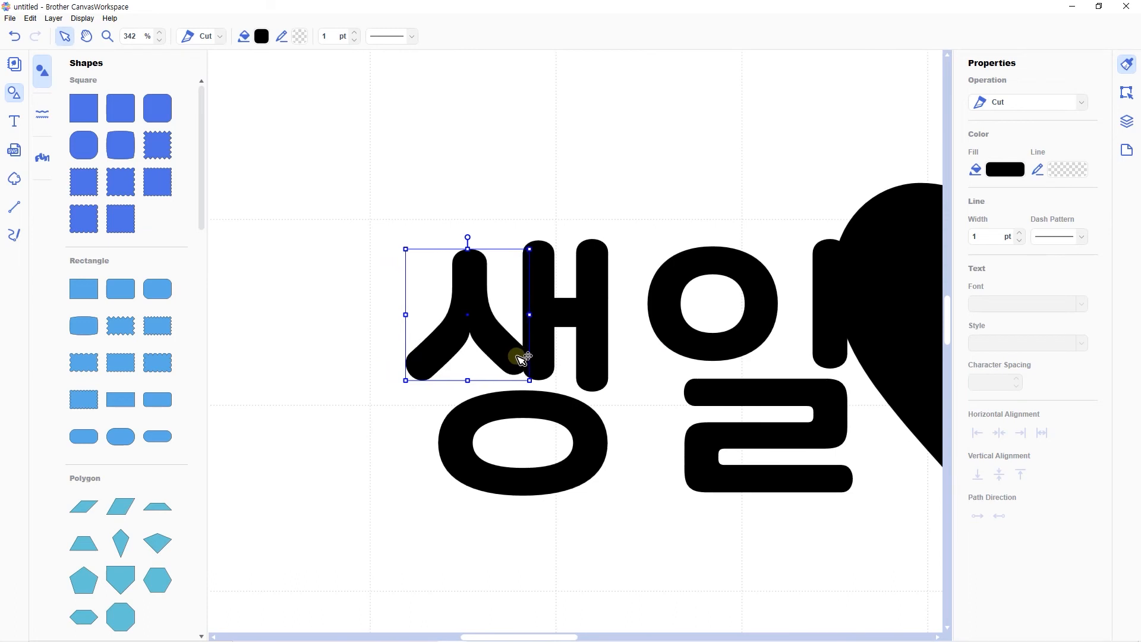
Raise the lower ㅇ of 생 so it overlaps the bottom of the vowel ㅐ
left_click(601, 440)
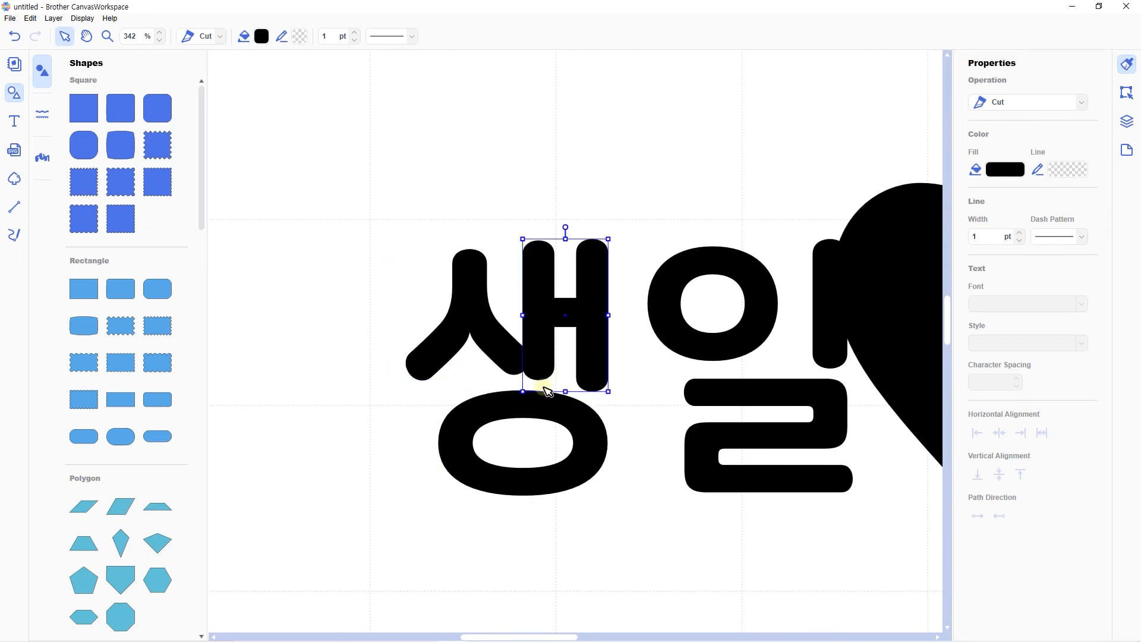
left_click(682, 416)
left_click(550, 502)
left_click_drag(544, 501, 543, 488)
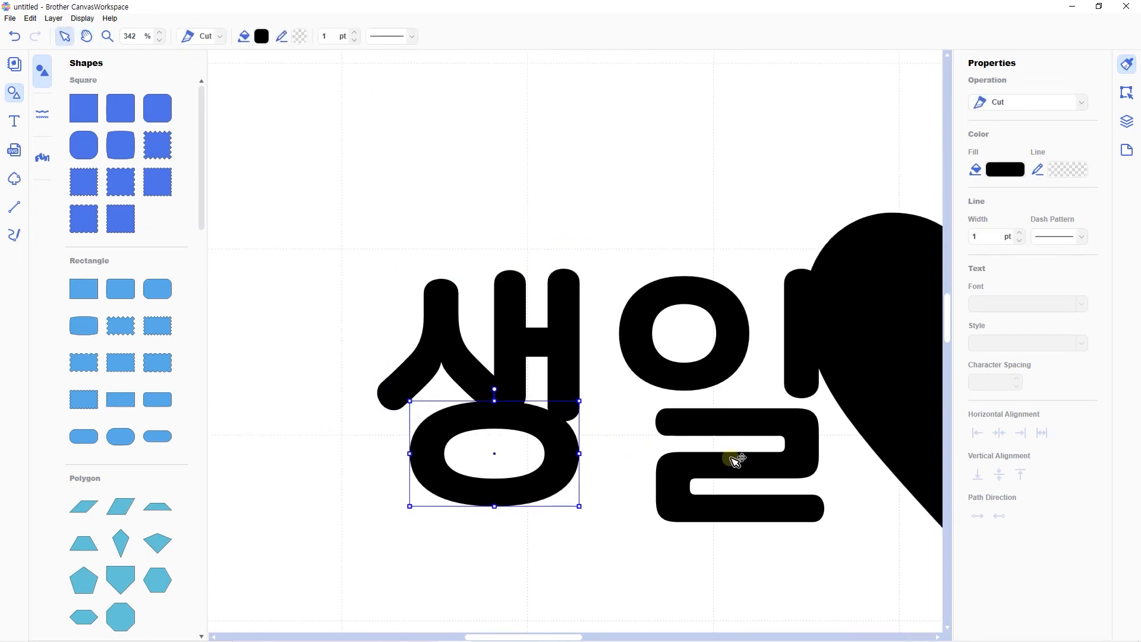
Raise the ㄹ of 일 so it joins the ㅇ and the vowel ㅣ above it
mouse_move(729, 418)
left_mouse_down()
mouse_move(729, 385)
mouse_move(728, 402)
left_mouse_up()
key("ctrl+z")
left_click(638, 526)
left_click(760, 413)
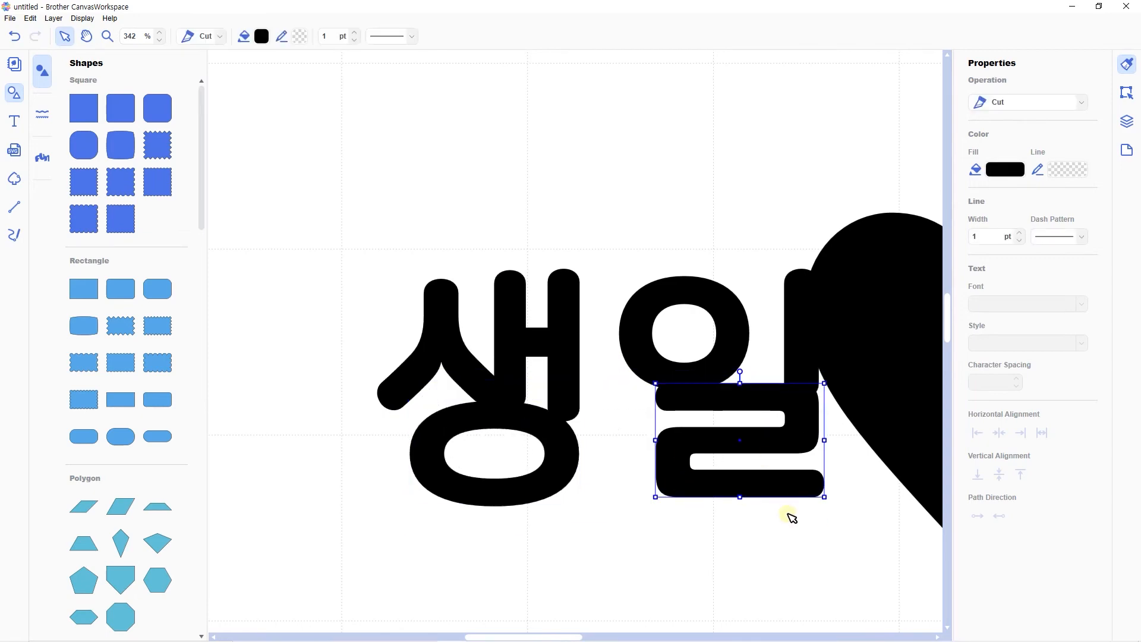
Move all the pieces of 생 right so the syllable overlaps the left side of 일
scroll(790, 516, "down", 5)
left_click_drag(565, 441, 543, 527)
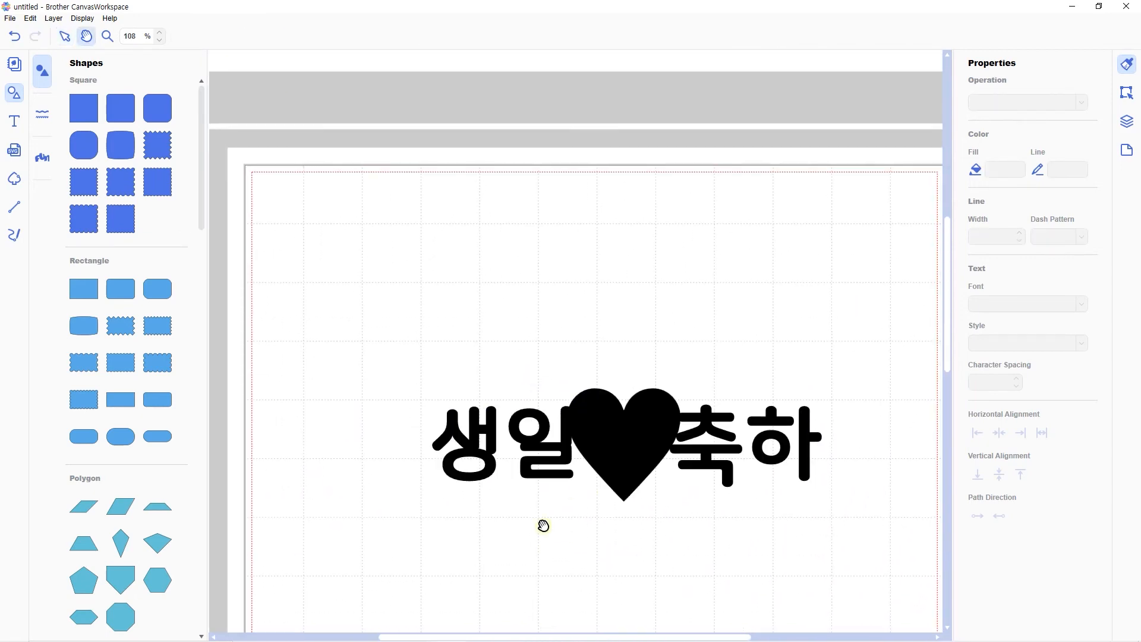
left_click(497, 459)
left_click_drag(498, 461, 509, 458)
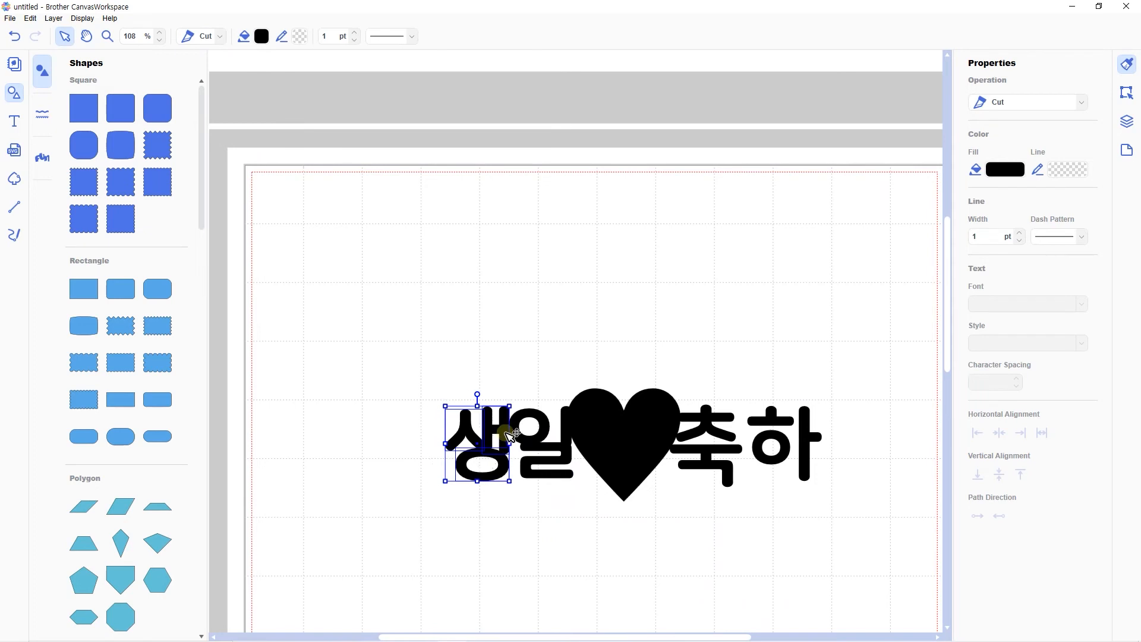
Raise the lower piece of 축 so it overlaps the bottom of the ㅊ
left_click(570, 507)
left_click_drag(570, 506, 566, 493)
left_click(716, 432)
left_click_drag(716, 432, 717, 438)
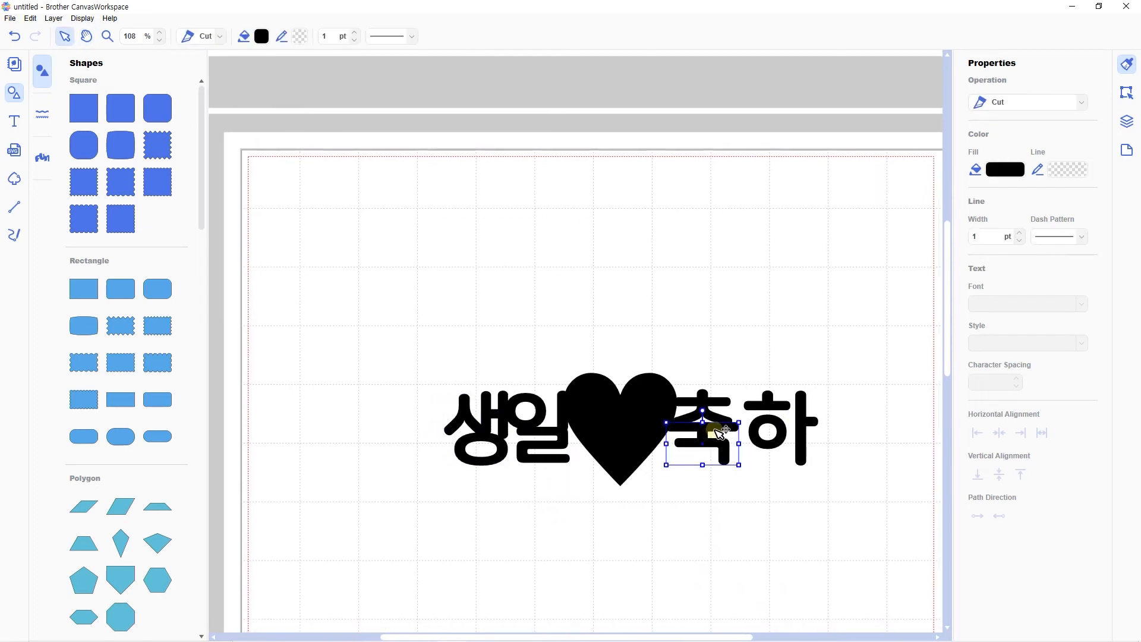
Move the ㅎ pieces of 하 left against 축 and shift the vowel ㅏ left to follow them
left_click(815, 472)
left_click_drag(769, 403, 766, 409)
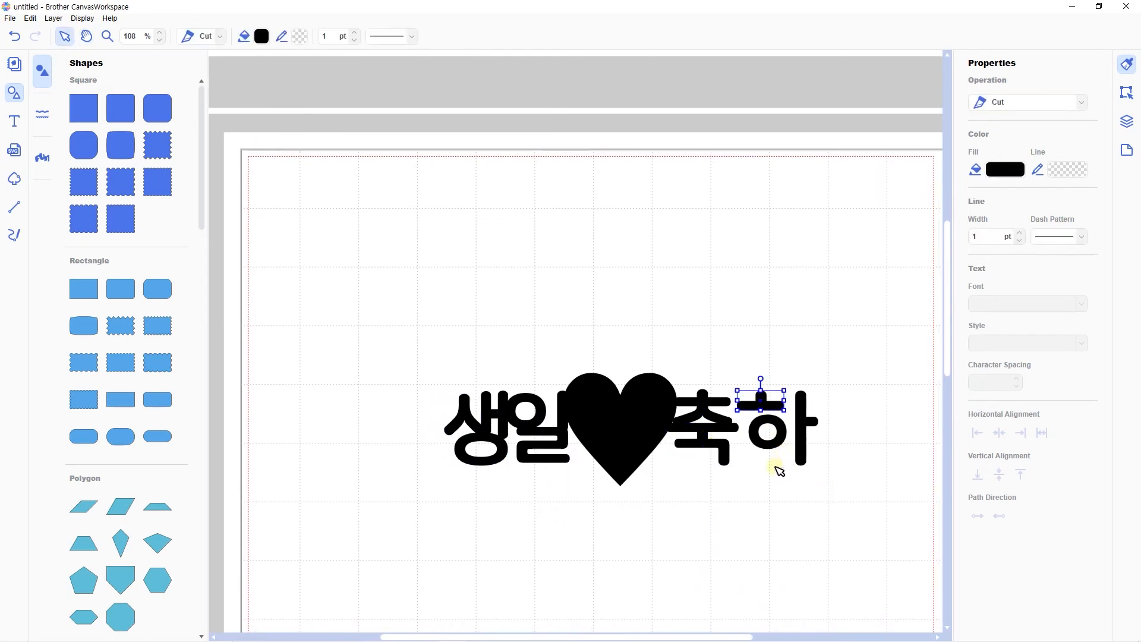
left_click(764, 433, "shift")
mouse_move(784, 447)
left_mouse_down()
mouse_move(768, 440)
mouse_move(797, 447)
left_mouse_up()
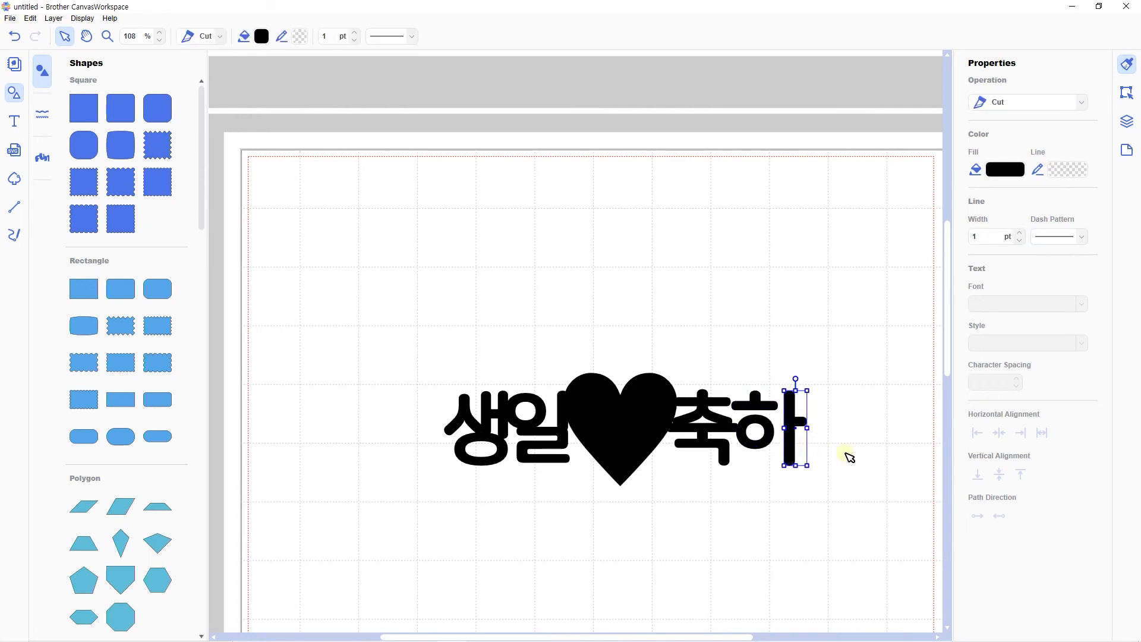
left_click(829, 442)
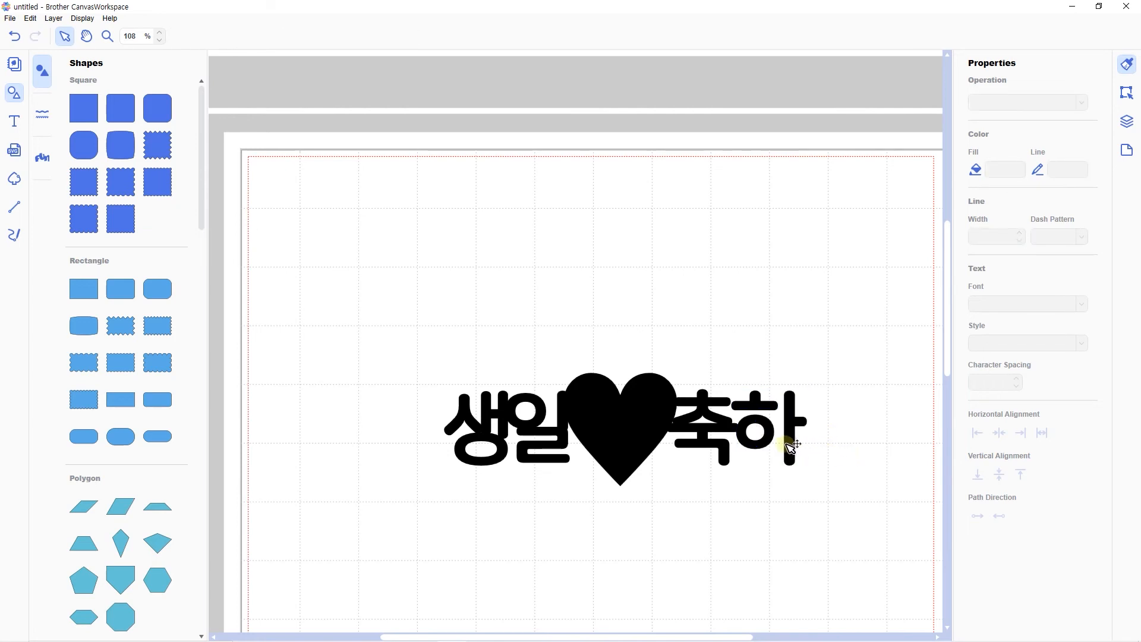
Try moving the vowel ㅏ of 하 further left onto the ㅎ, and undo the move
left_click_drag(799, 447, 789, 447)
left_click(830, 452)
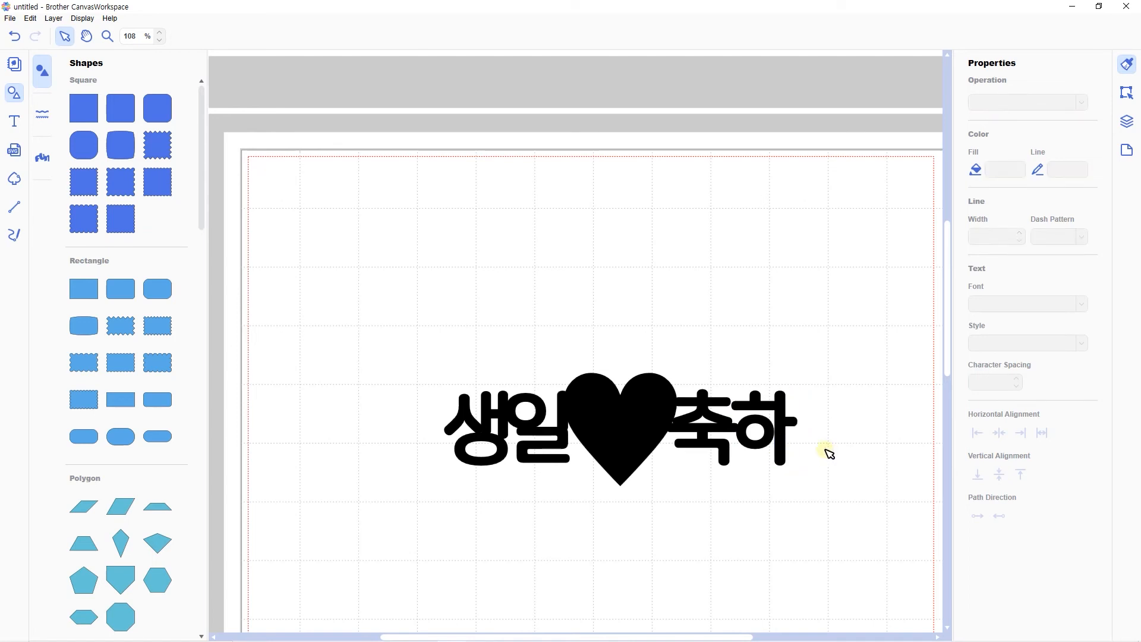
key("ctrl+z")
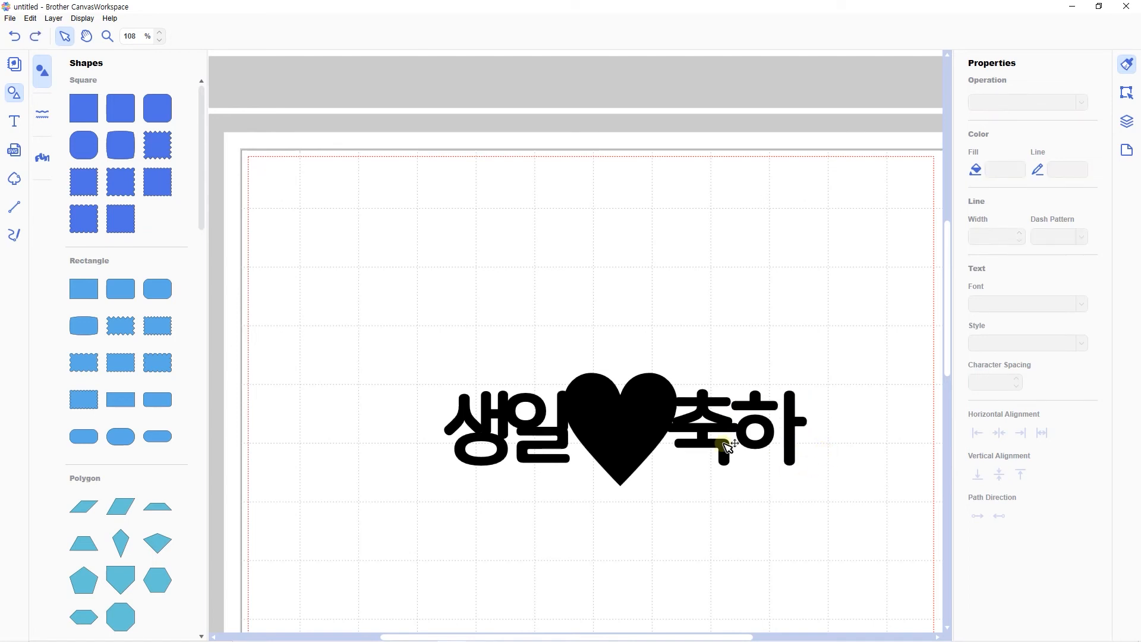
Extend the horizontal bar of the ㅎ in 하 rightward by shifting its right-end path points until they overlap the vowel ㅏ
left_click(772, 407)
left_click(769, 466)
scroll(769, 416, "up", 5)
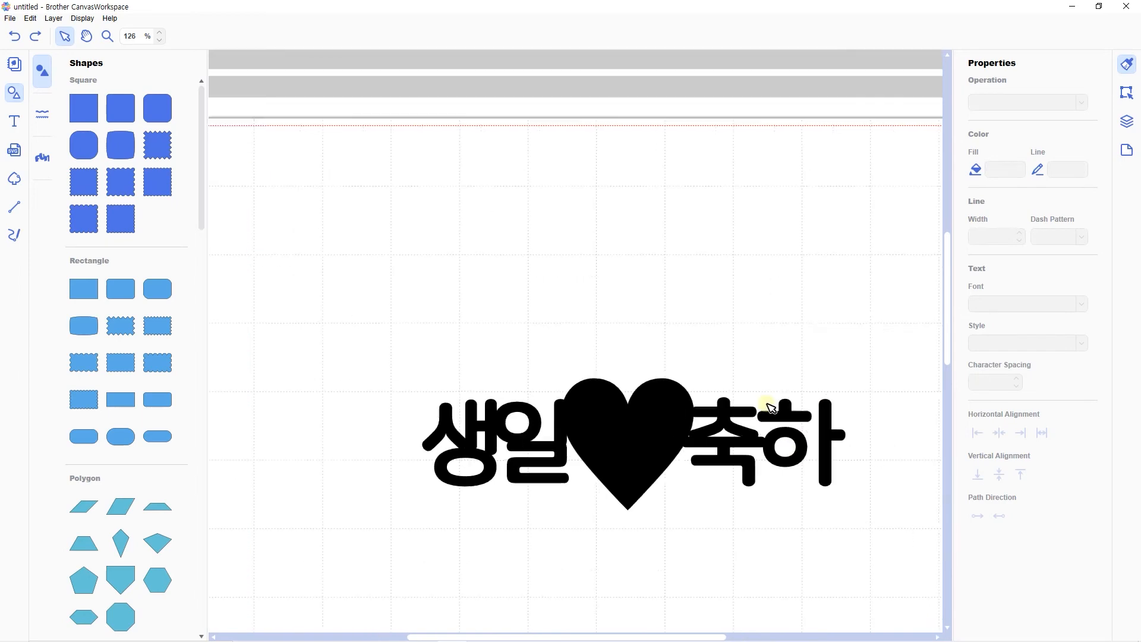
scroll(653, 451, "up", 2)
left_click_drag(688, 466, 662, 339)
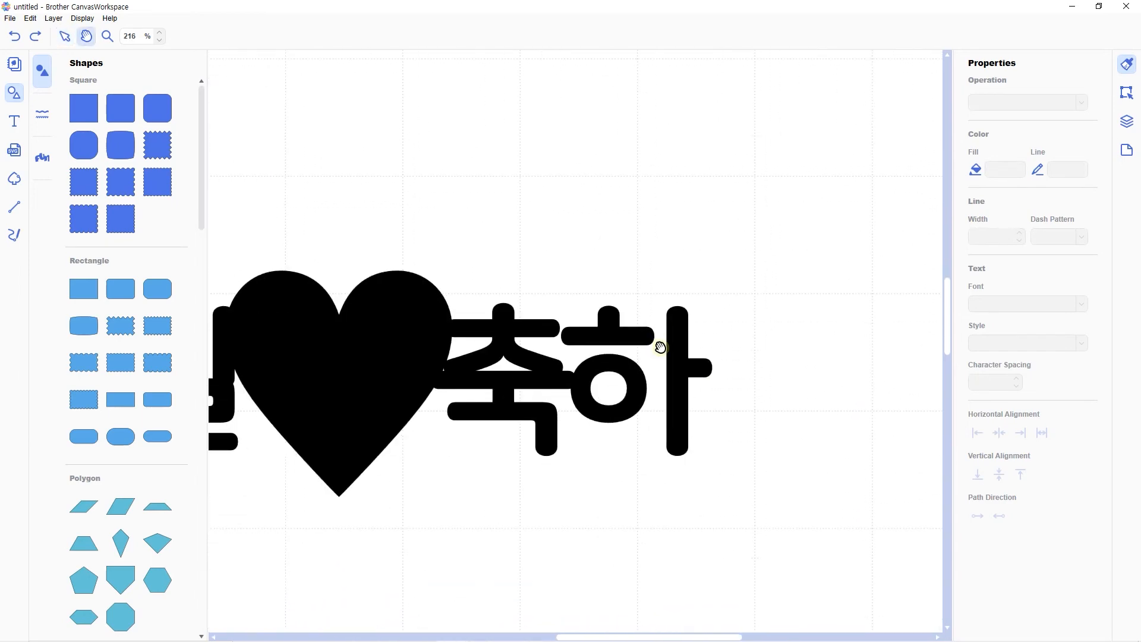
scroll(662, 356, "up", 4)
scroll(654, 342, "up", 1)
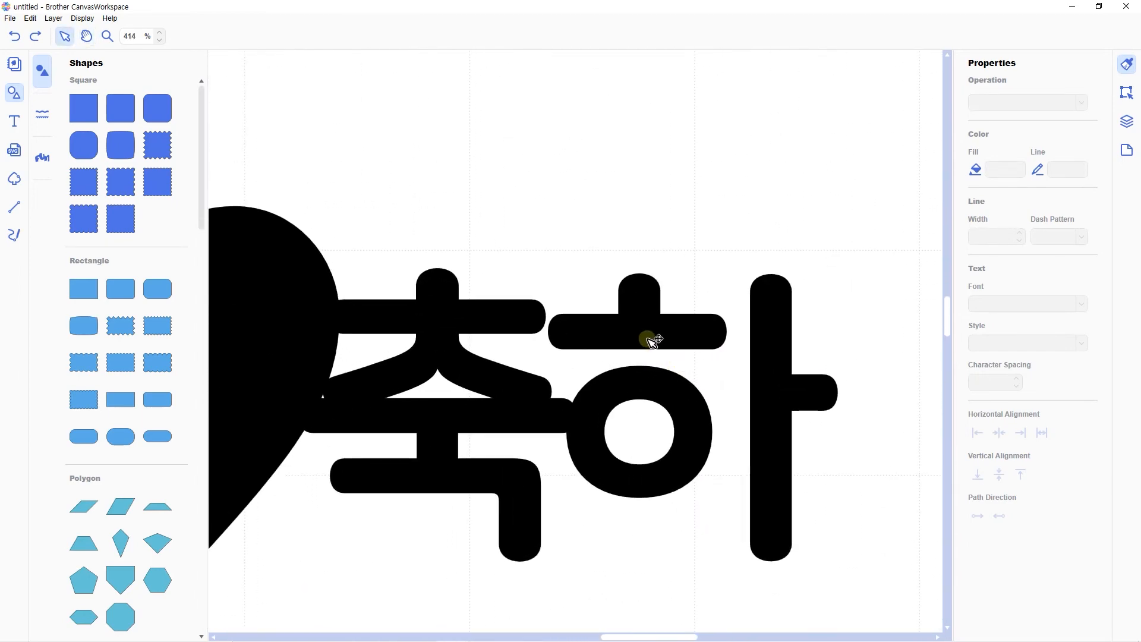
left_click(653, 336)
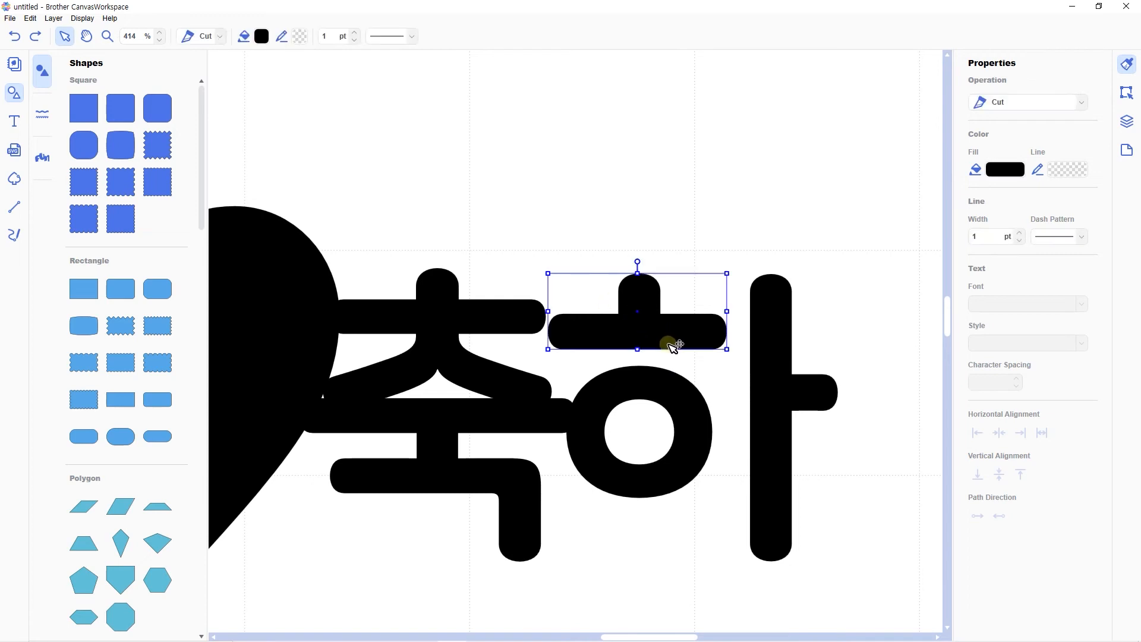
double_click(687, 334)
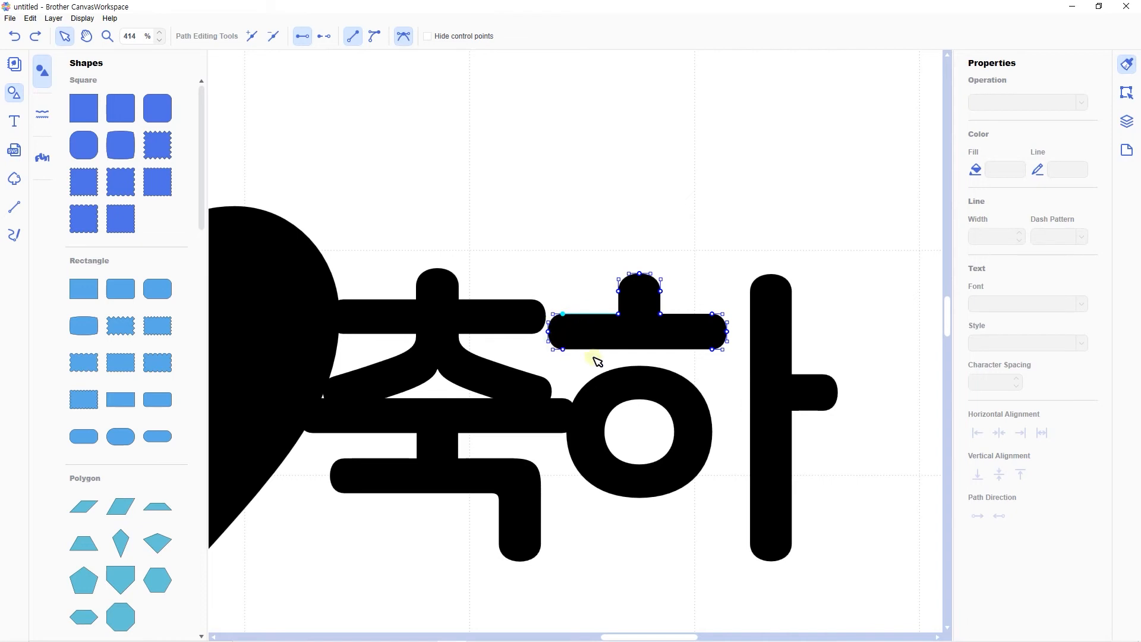
left_click_drag(741, 280, 702, 363)
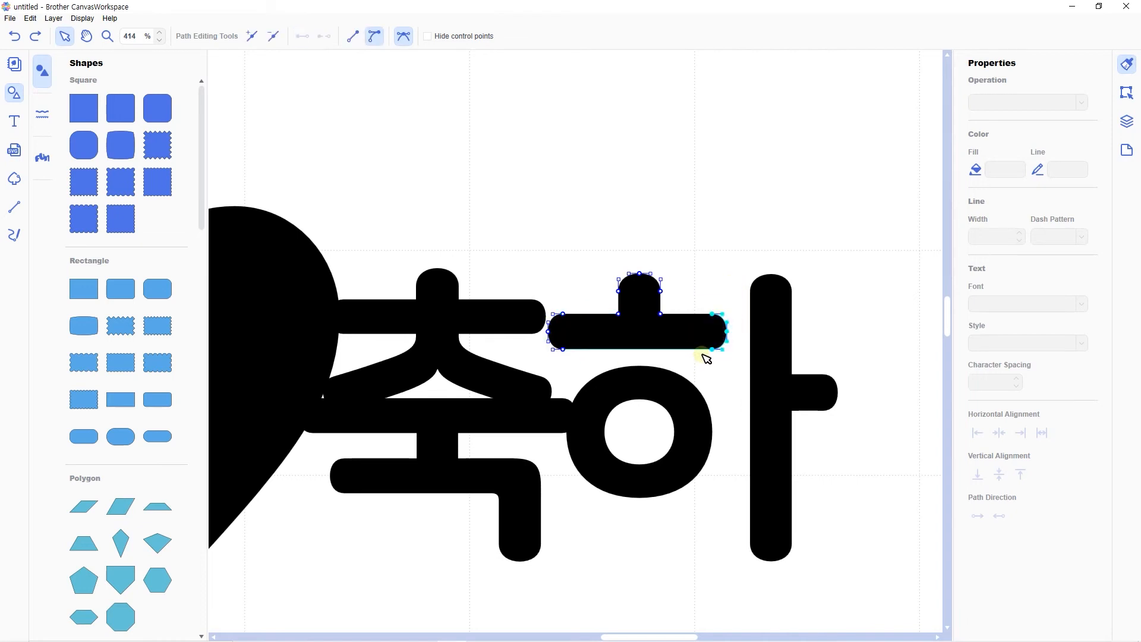
key("Right")
key("Right")
key("Right")
key("Right")
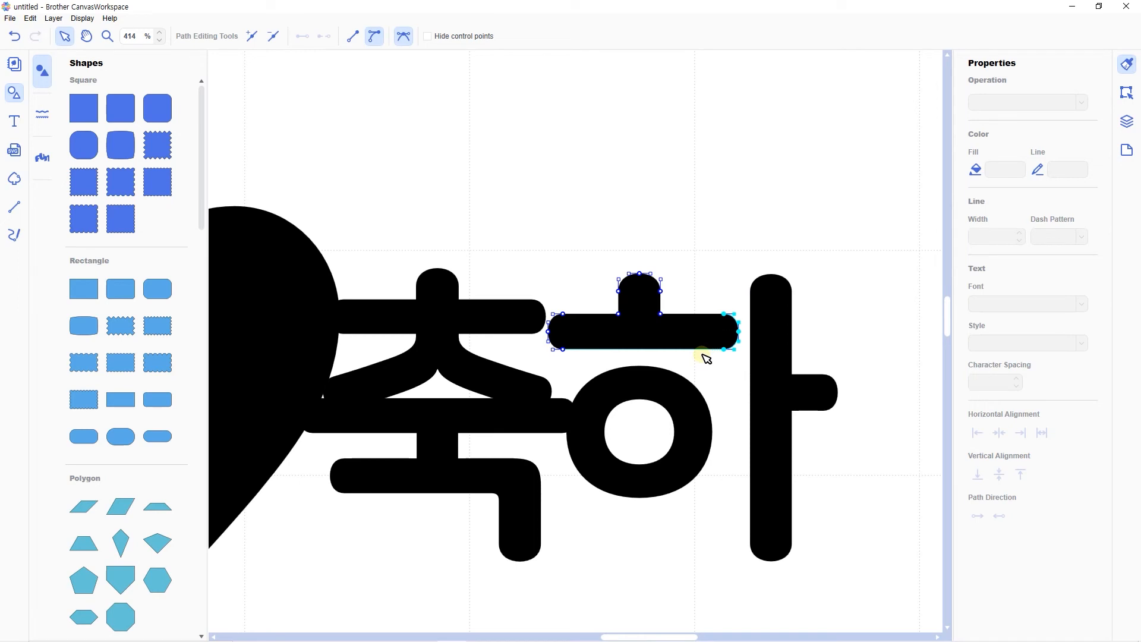
key("Right")
key("Right")
key("Right")
key("Right")
key("Right")
key("Right")
key("Right")
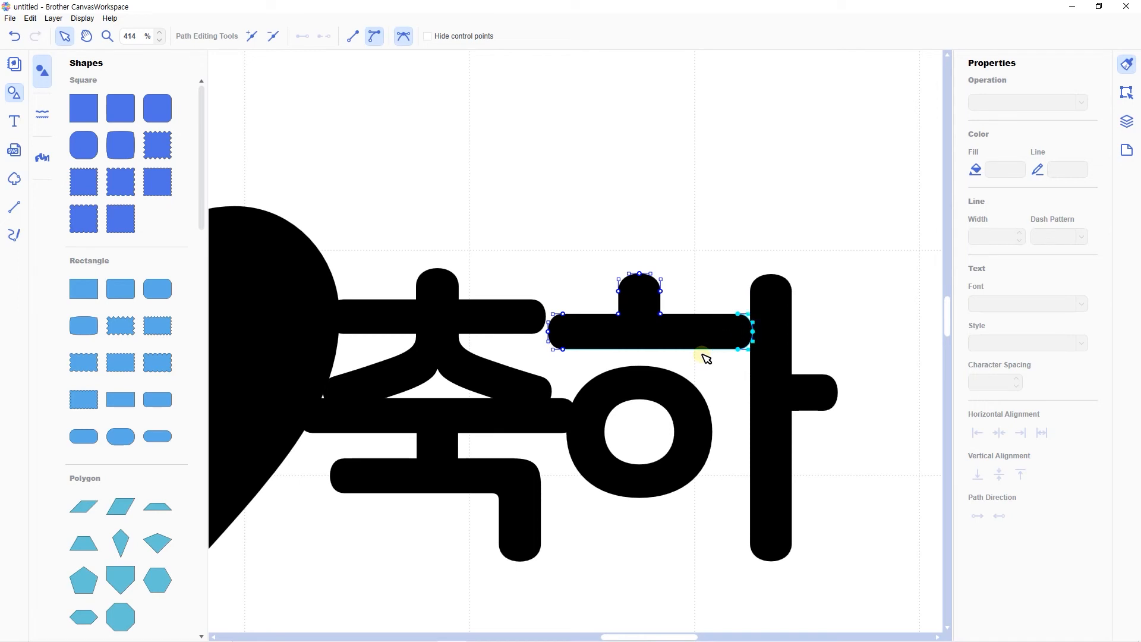
key("Right")
key("Right")
key("Right")
left_click(723, 242)
Move the vowel ㅏ of 하 slightly left so it overlaps the extended ㅎ bar more
left_click(775, 477)
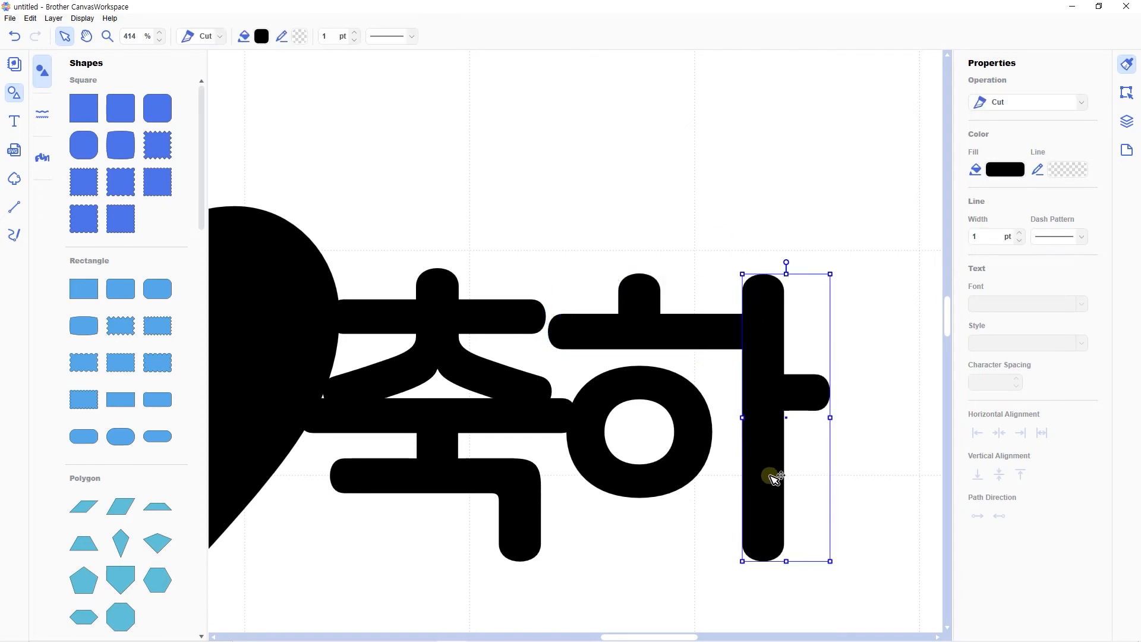
left_click_drag(774, 475, 770, 477)
left_click(700, 224)
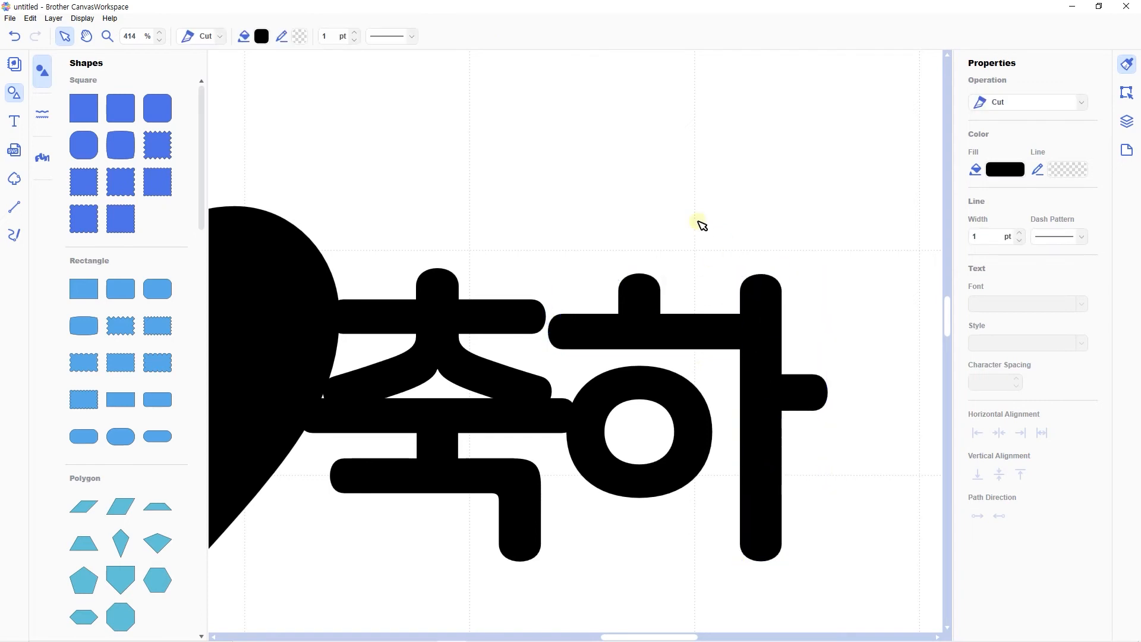
Extend the upper horizontal bar of the ㅊ in 축 rightward by its end points until it overlaps the bar of the ㅎ
scroll(767, 212, "left", 2)
double_click(624, 309)
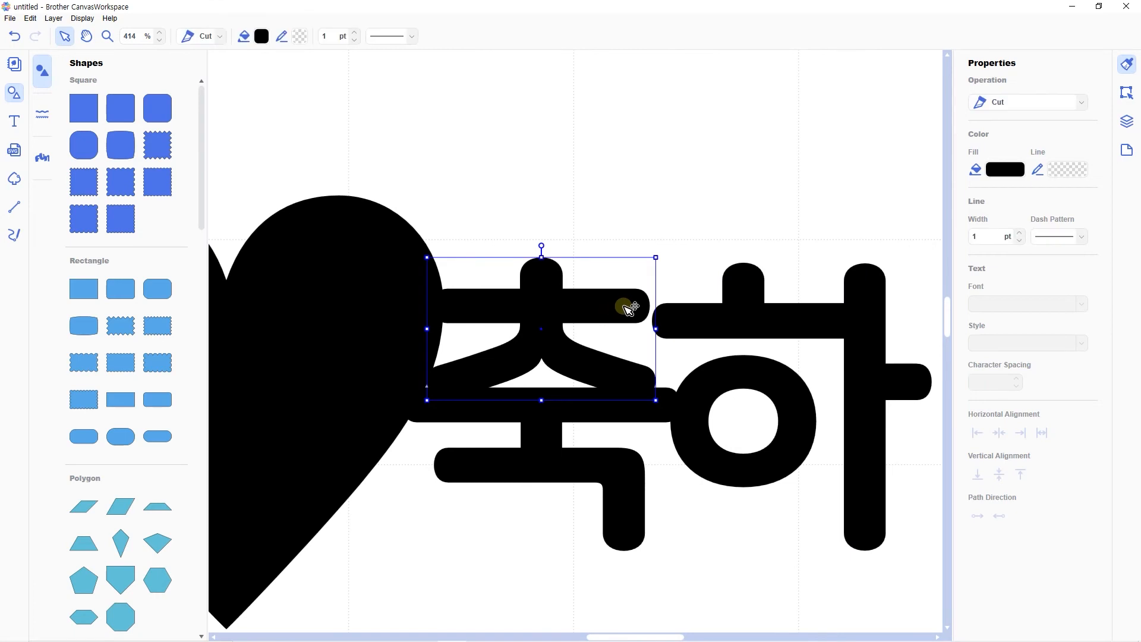
left_click_drag(638, 319, 622, 335)
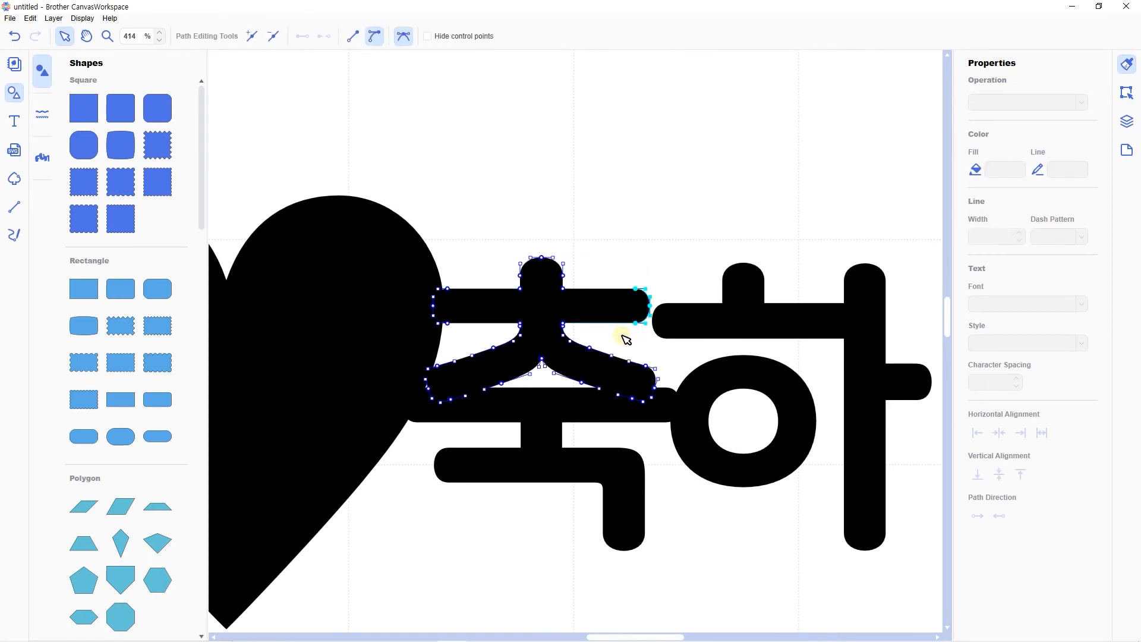
key("Right")
key("Right")
key("Right")
key("Right")
key("Right")
key("Right")
key("Right")
key("Right")
left_click(683, 259)
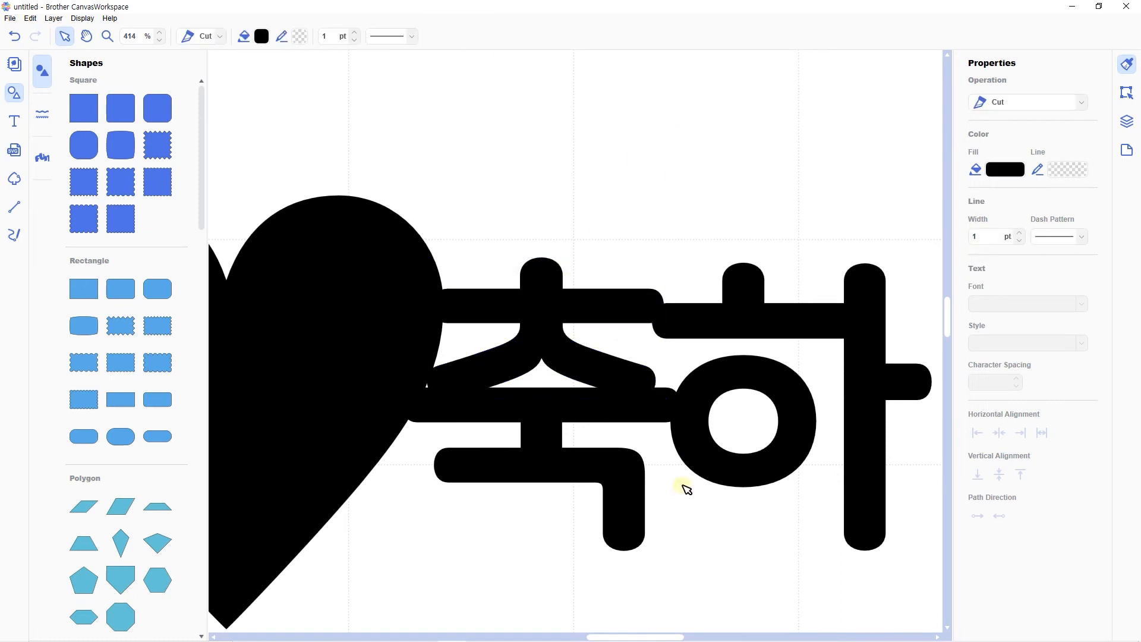
Select all the pieces of 축하 and shift them slightly left, deeper into the heart
left_click_drag(532, 463, 726, 445)
left_click_drag(753, 280, 572, 294)
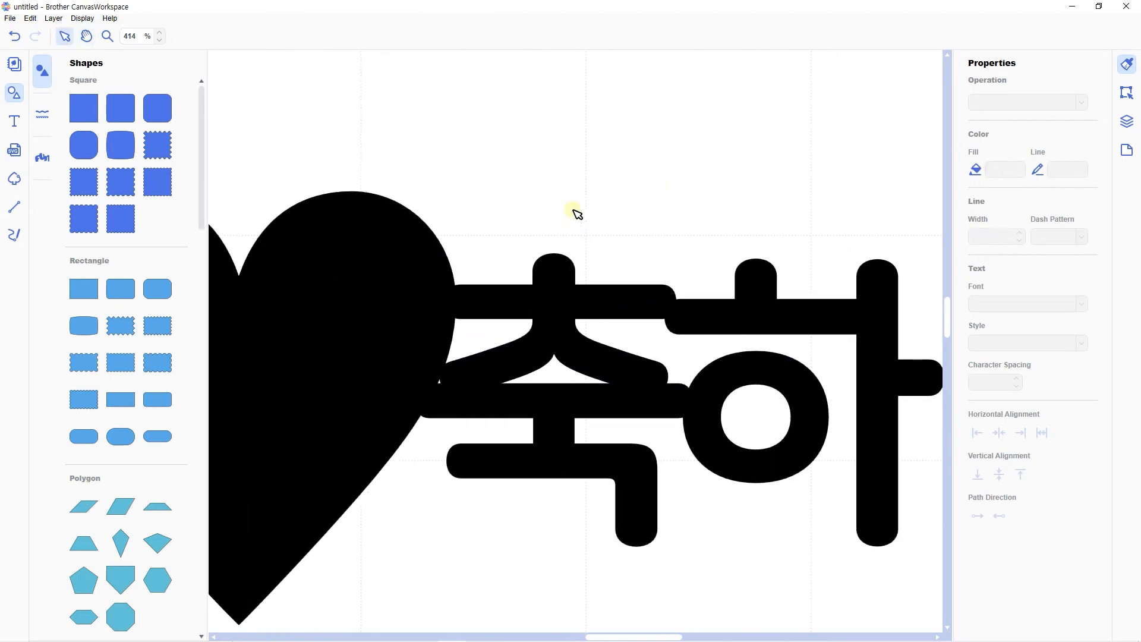
left_click_drag(554, 198, 950, 542)
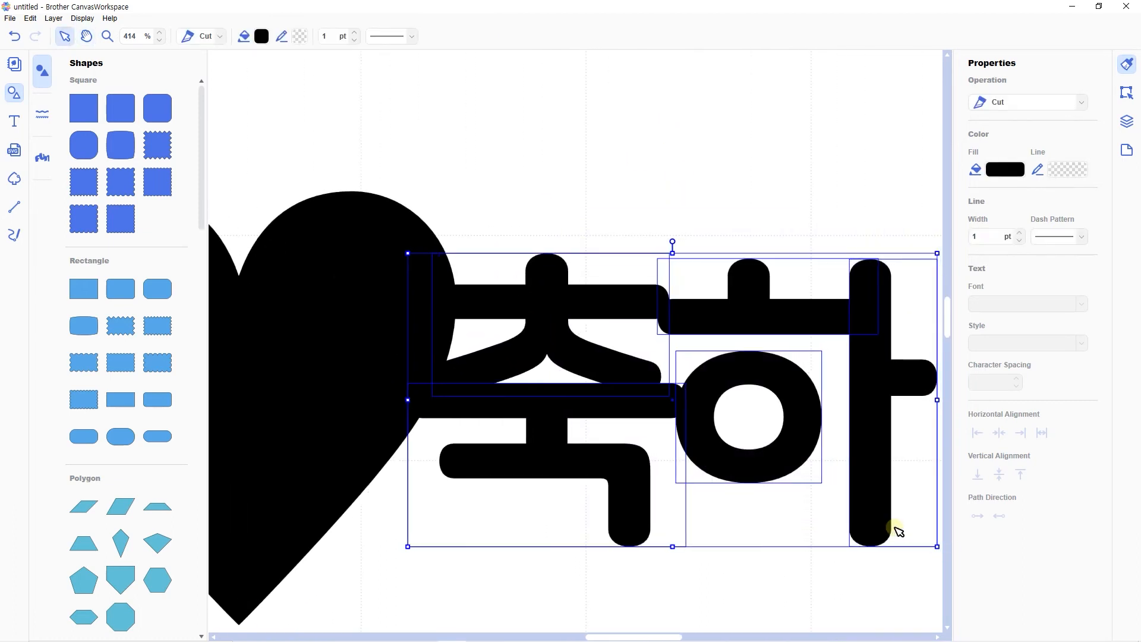
Examine the joins between the letter pieces and the heart across the whole lettering
key("space")
left_click_drag(466, 305, 842, 332)
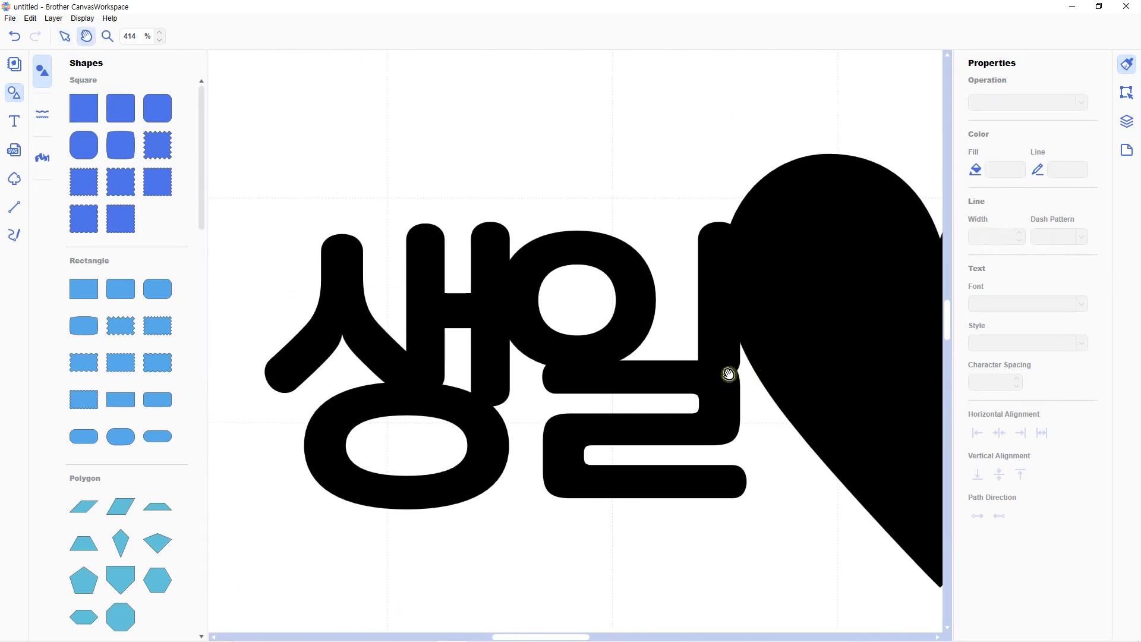
left_click_drag(789, 382, 425, 421)
left_click_drag(697, 415, 653, 426)
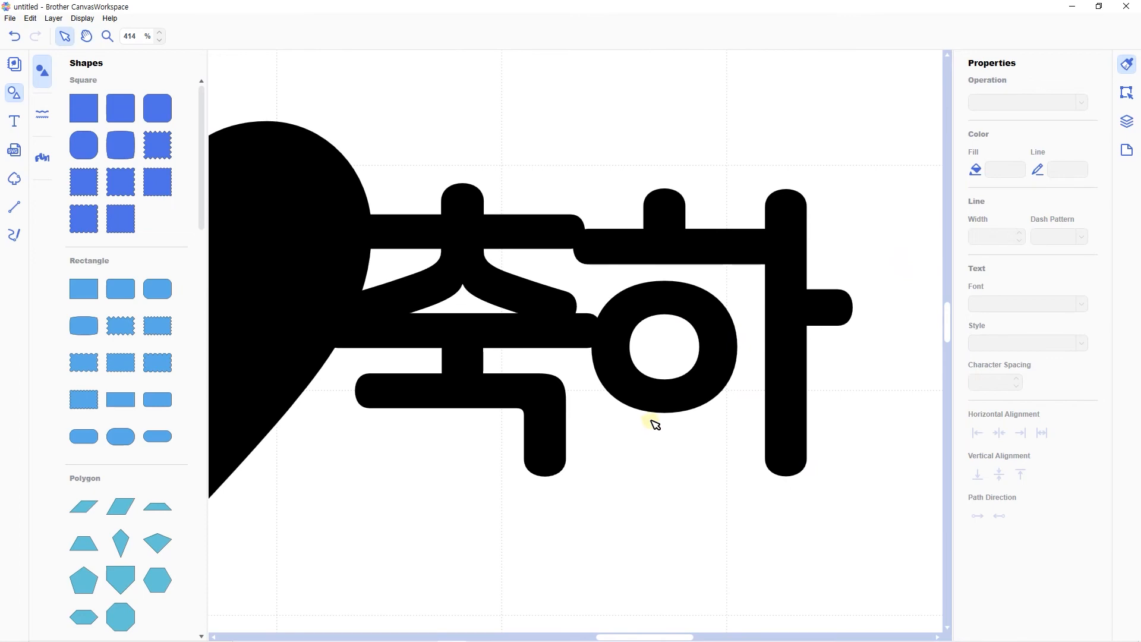
scroll(656, 424, "down", 5)
scroll(604, 408, "up", 3)
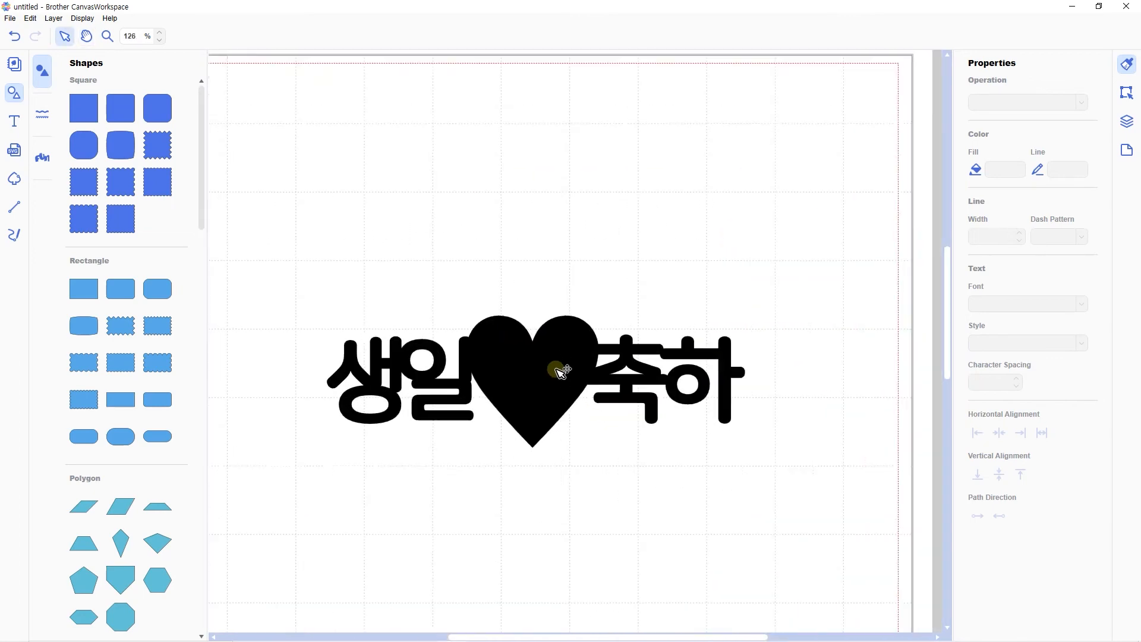
scroll(687, 433, "up", 3)
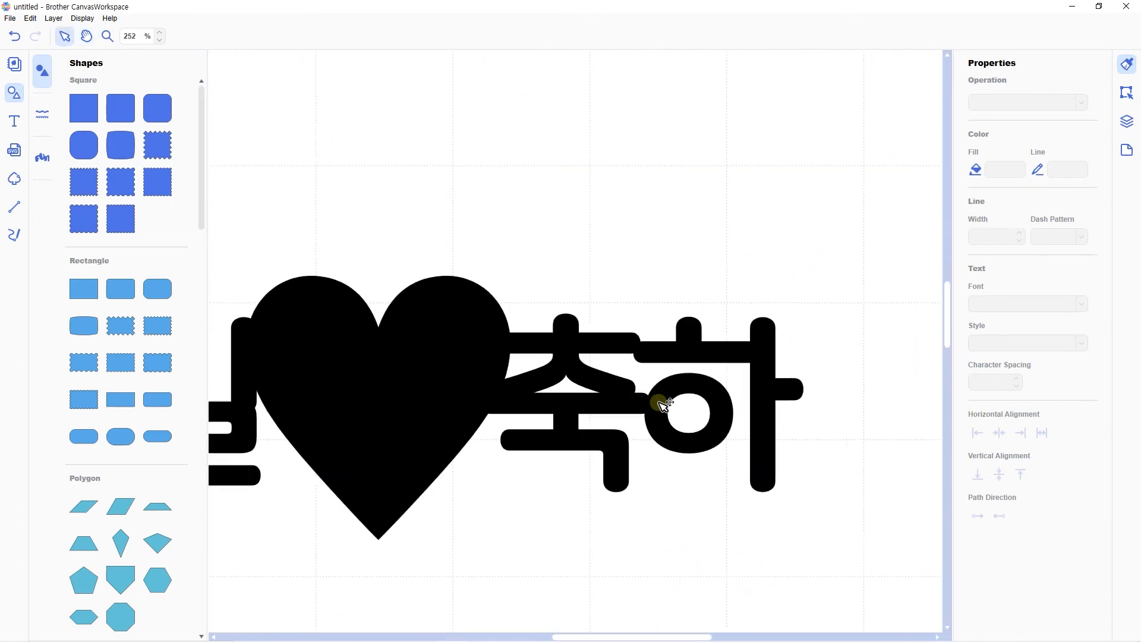
scroll(664, 404, "down", 3)
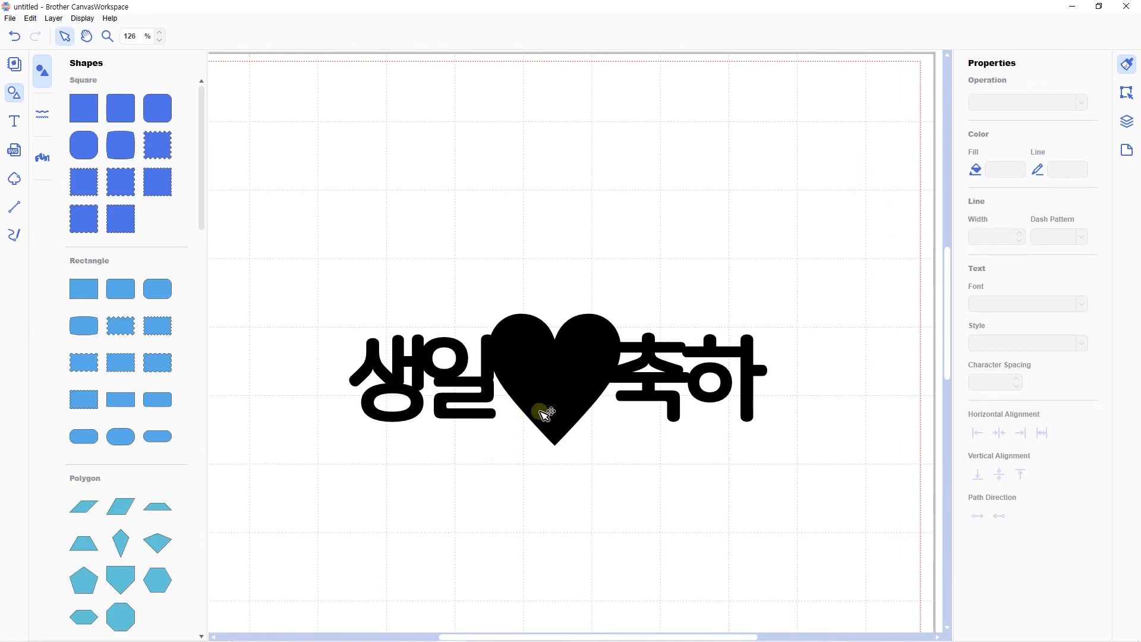
Shrink the heart slightly and move all of 축하 left so it overlaps the heart's right side
left_click(573, 398)
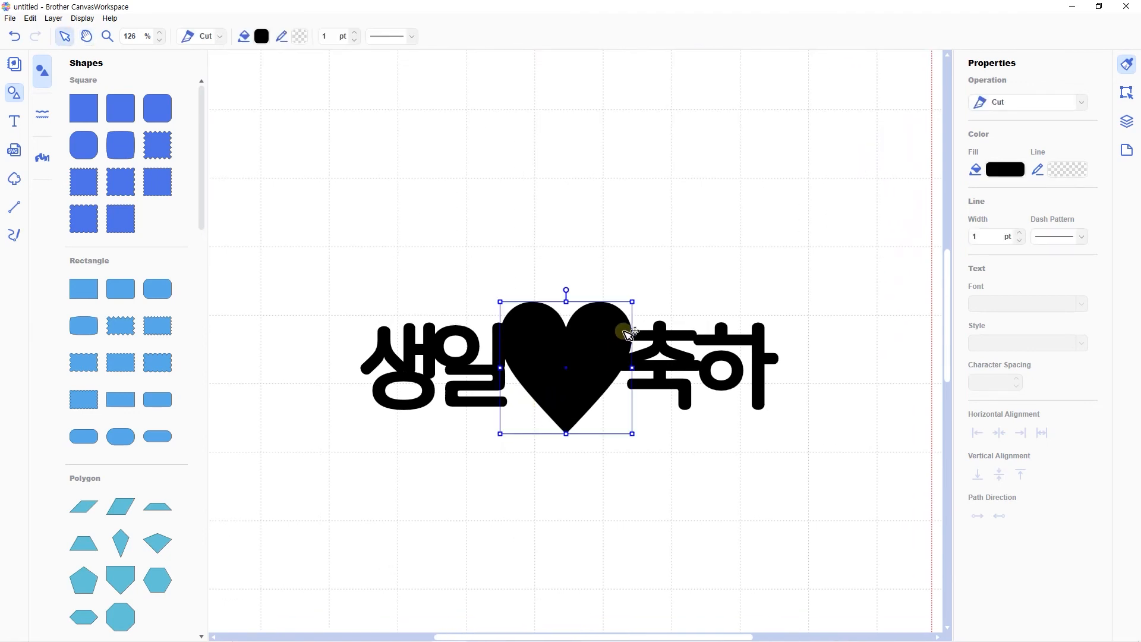
left_click_drag(632, 301, 603, 340)
left_click(636, 301)
left_click(736, 380)
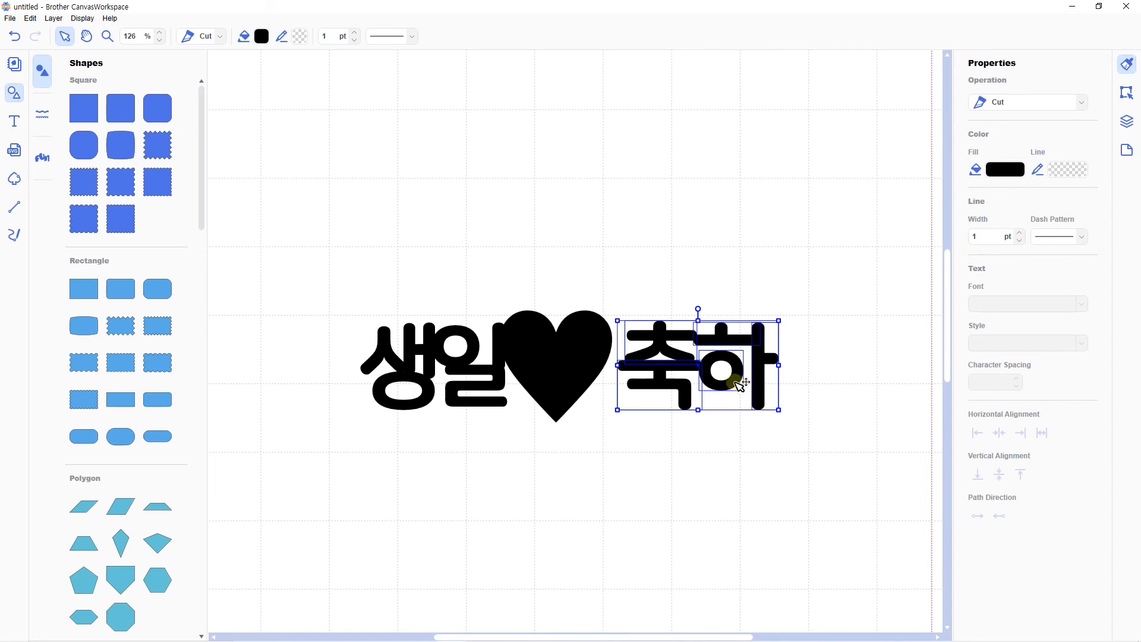
left_click_drag(739, 385, 716, 383)
left_click(828, 404)
Weld all the letter pieces and the heart into one shape, and move it up and slightly right on the mat
key("space")
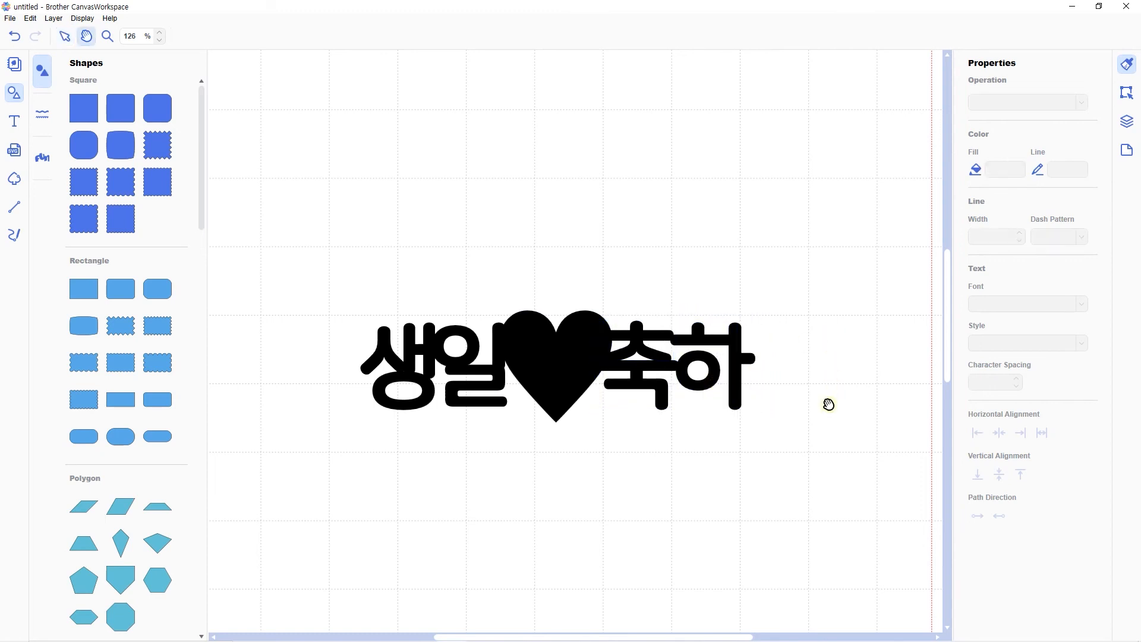
mouse_move(828, 404)
left_mouse_down()
mouse_move(848, 412)
mouse_move(838, 410)
left_mouse_up()
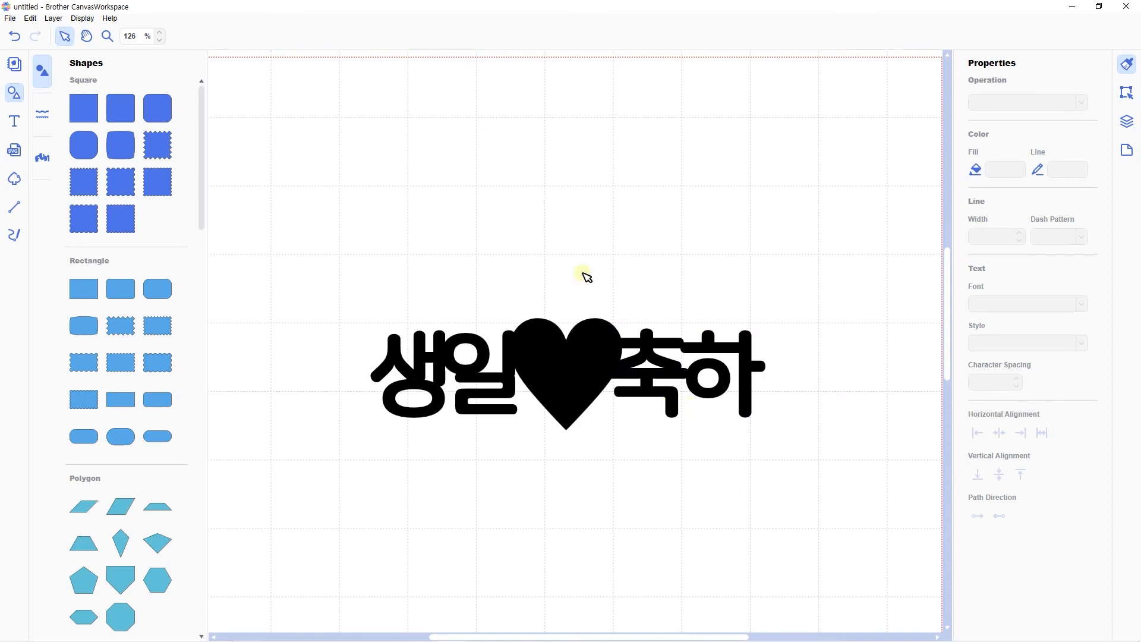
key("space")
mouse_move(777, 462)
left_mouse_down()
mouse_move(728, 434)
mouse_move(719, 455)
mouse_move(764, 461)
left_mouse_up()
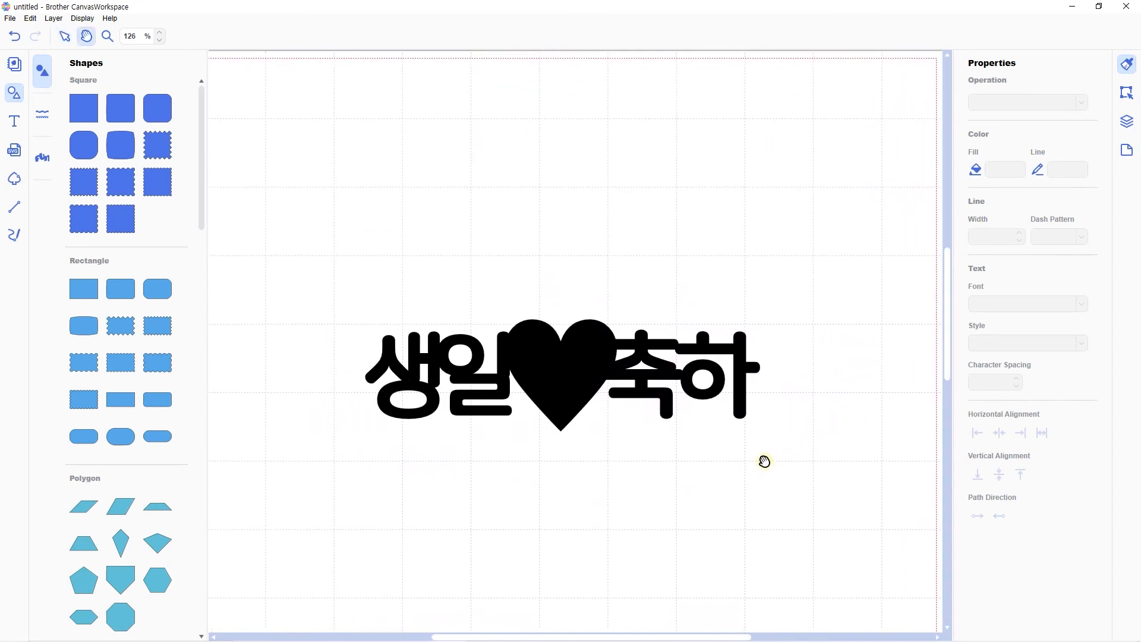
left_click_drag(274, 271, 789, 497)
left_click_drag(290, 290, 761, 475)
left_click_drag(273, 263, 787, 503)
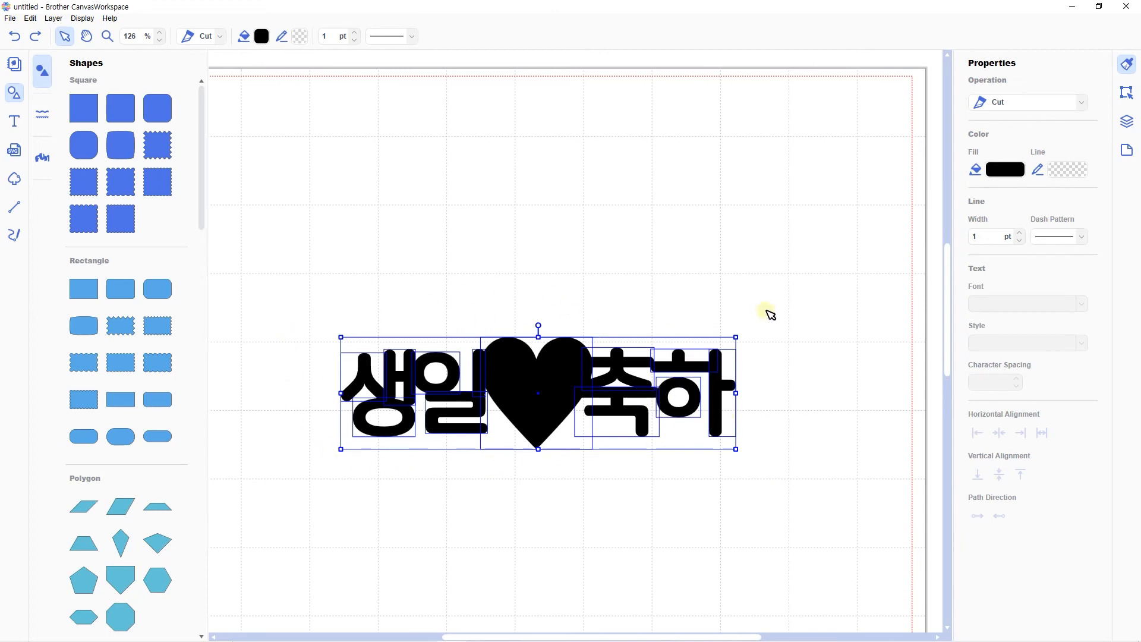
left_click(1124, 92)
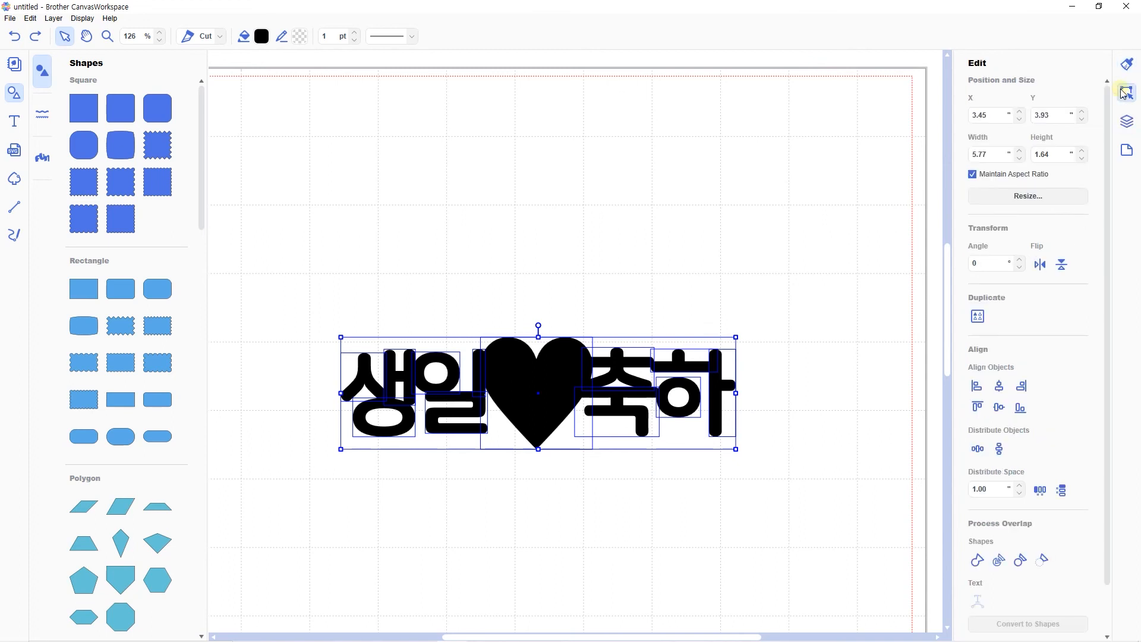
scroll(1020, 590, "down", 1)
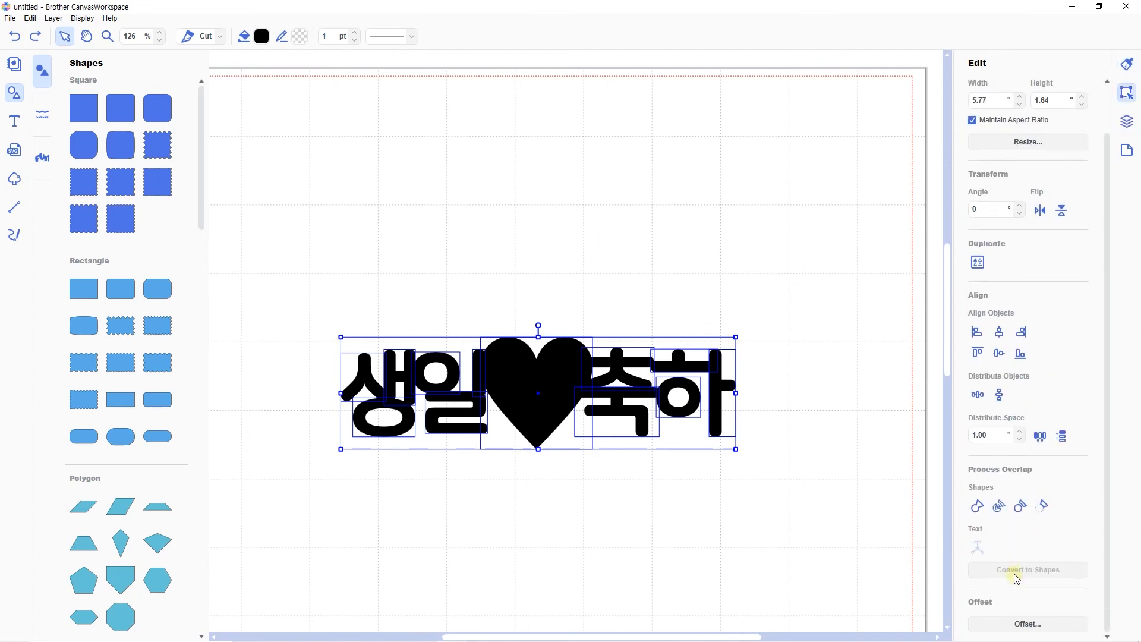
left_click(979, 508)
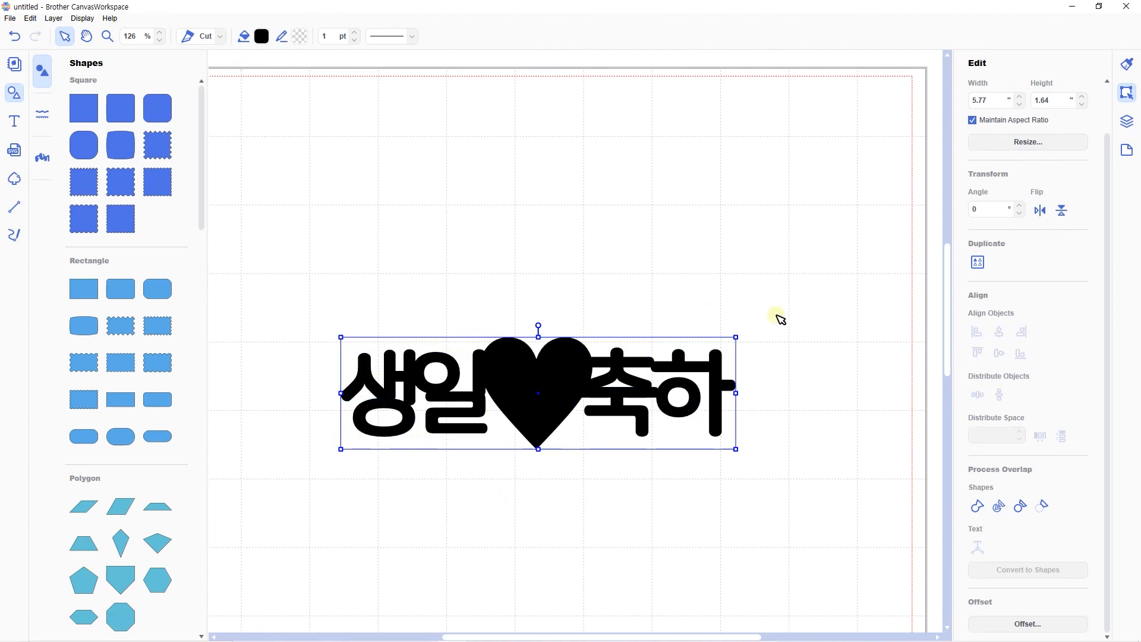
left_click_drag(574, 399, 629, 277)
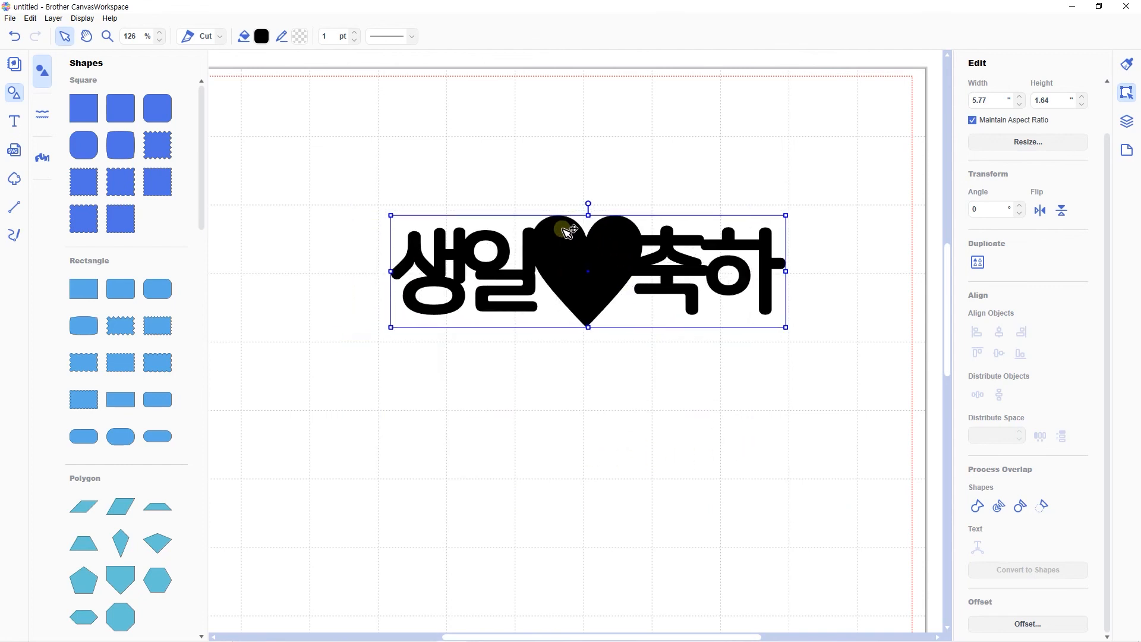
Export the finished lettering as an FCM file named 생일축하 in the 다운로드 folder
left_click(17, 20)
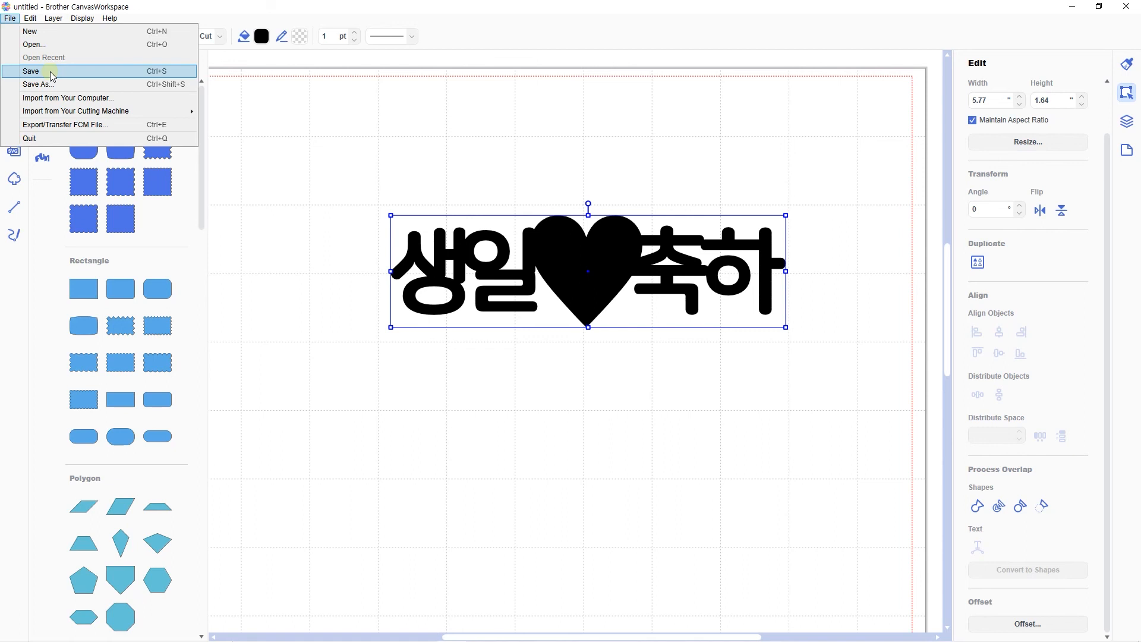
left_click(326, 96)
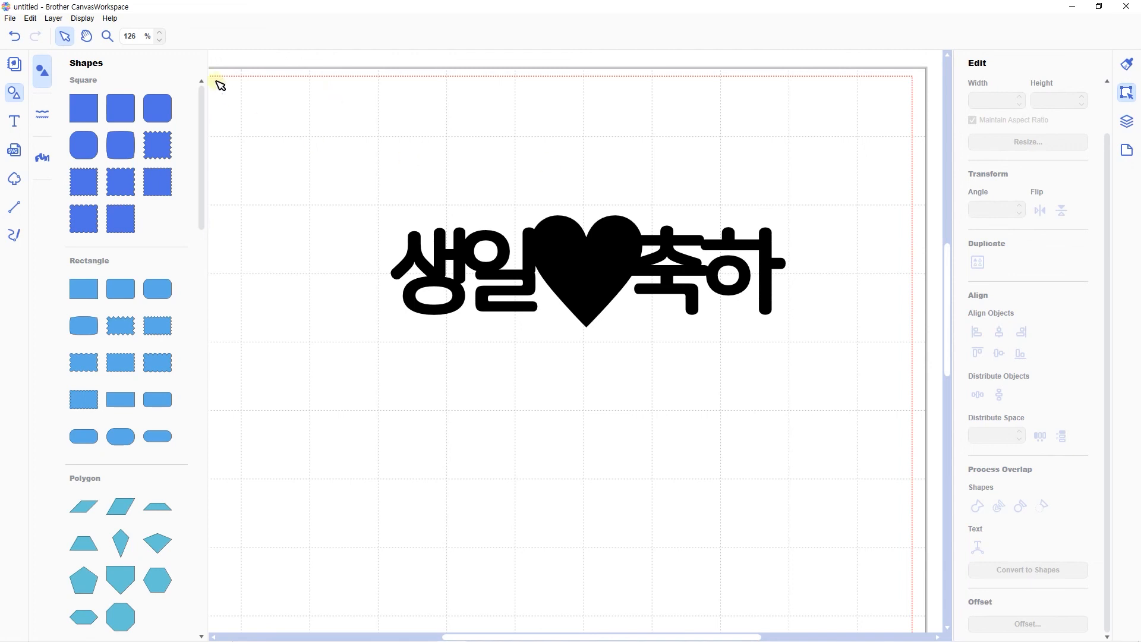
left_click(10, 19)
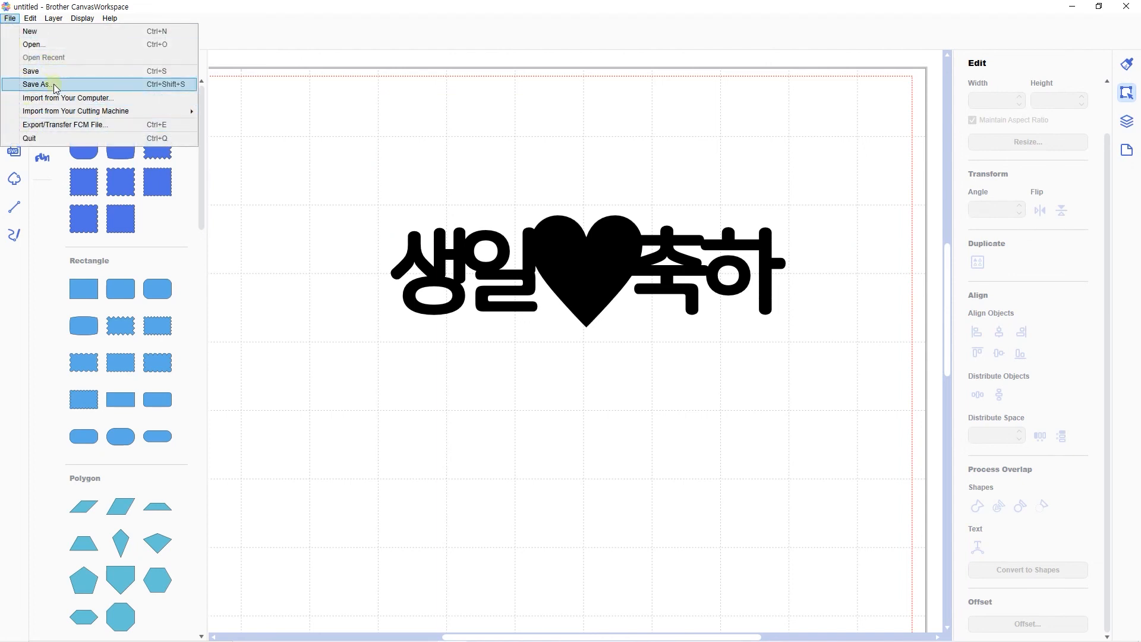
mouse_move(53, 18)
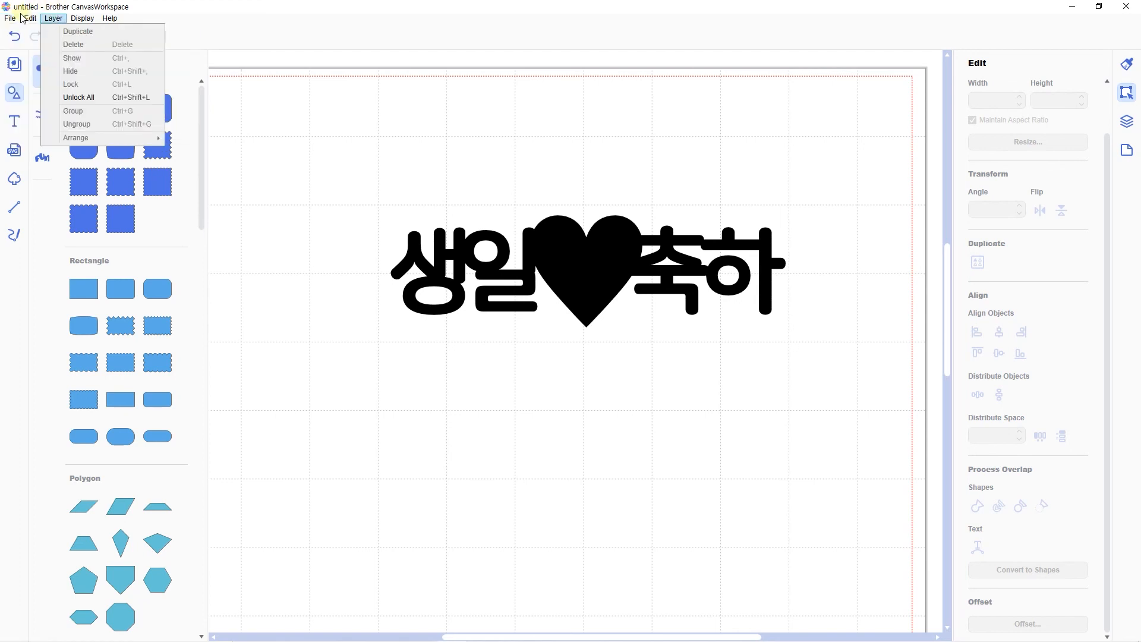
mouse_move(12, 18)
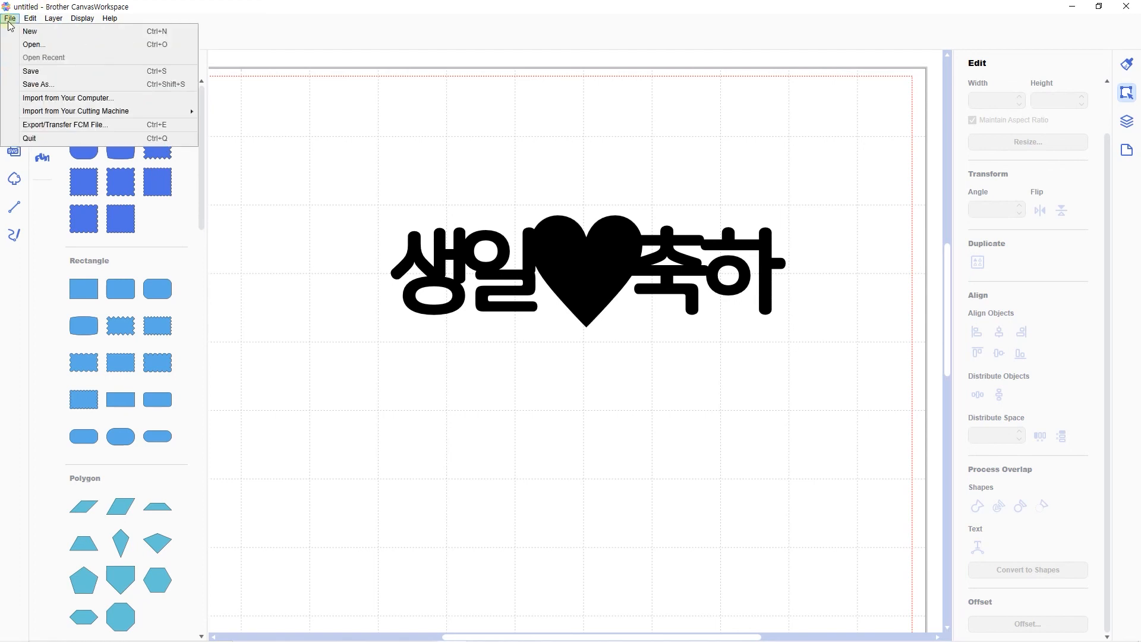
left_click(43, 125)
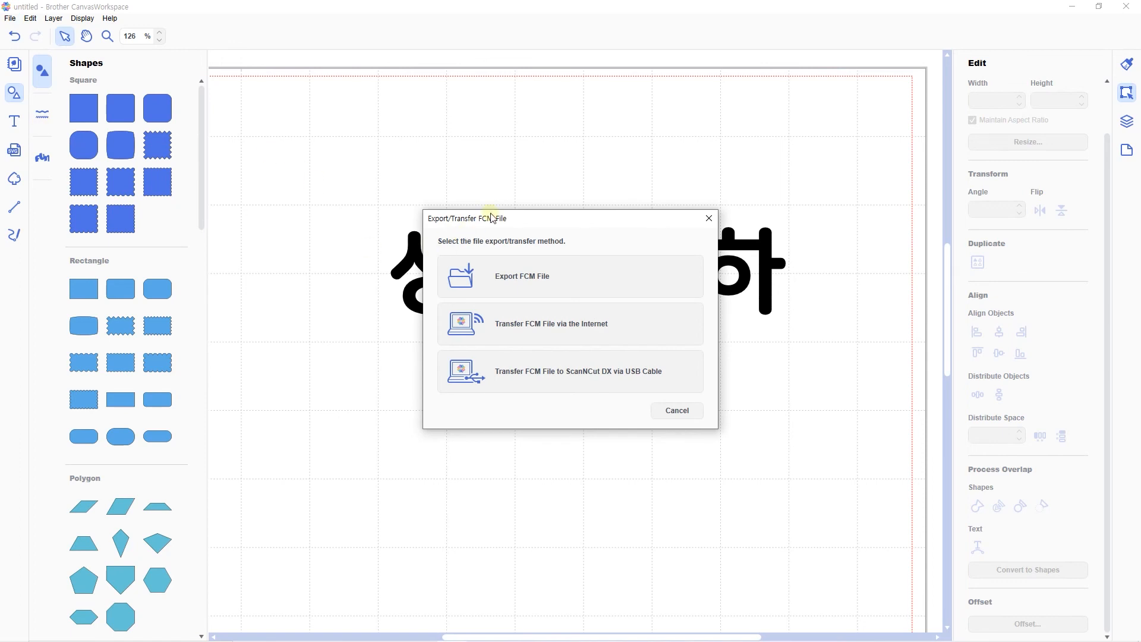
left_click_drag(491, 212, 491, 200)
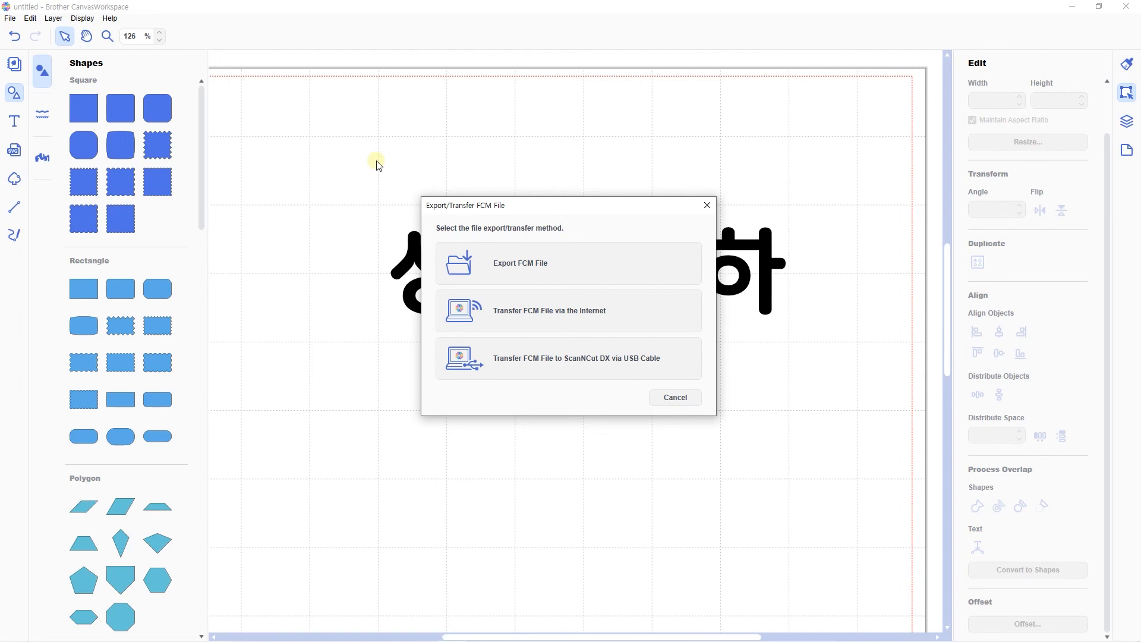
left_click(643, 267)
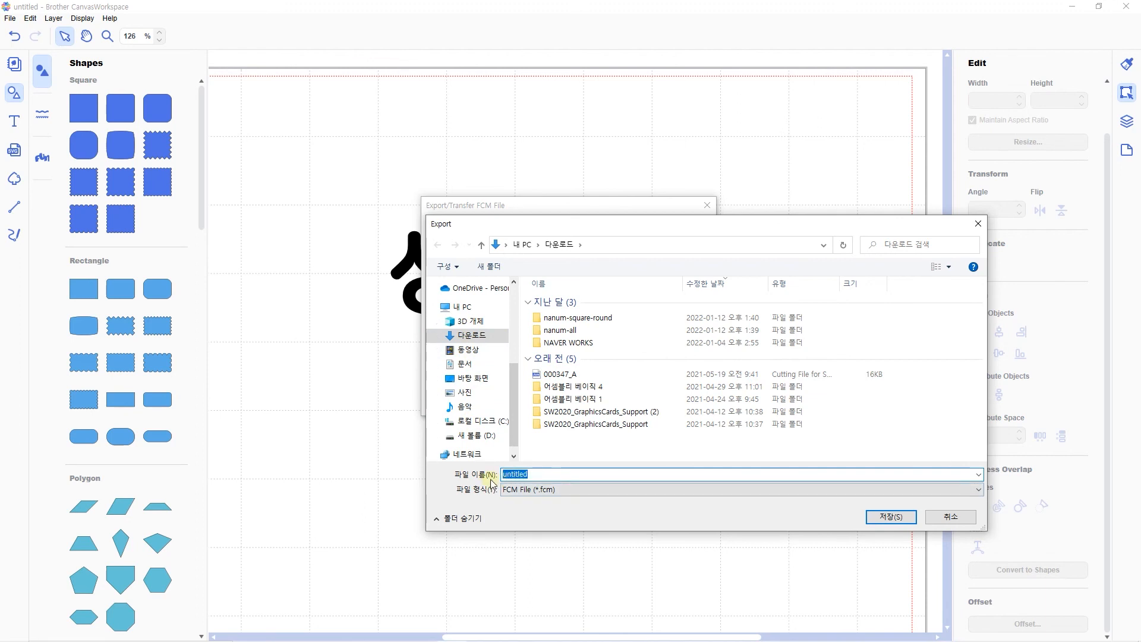
type("생일축하")
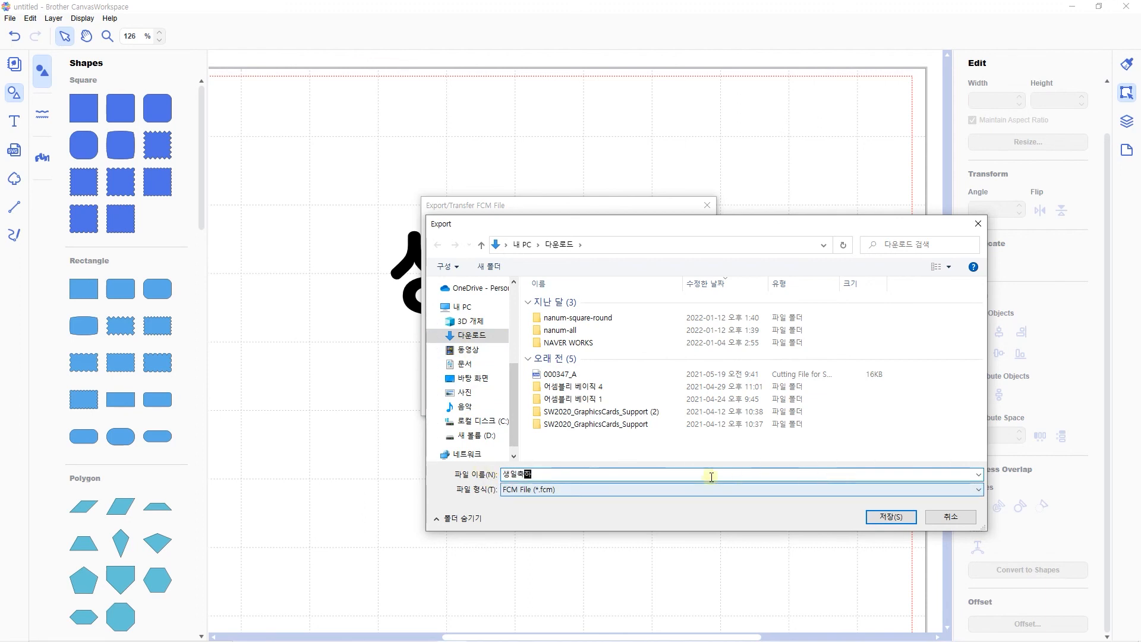
left_click(911, 517)
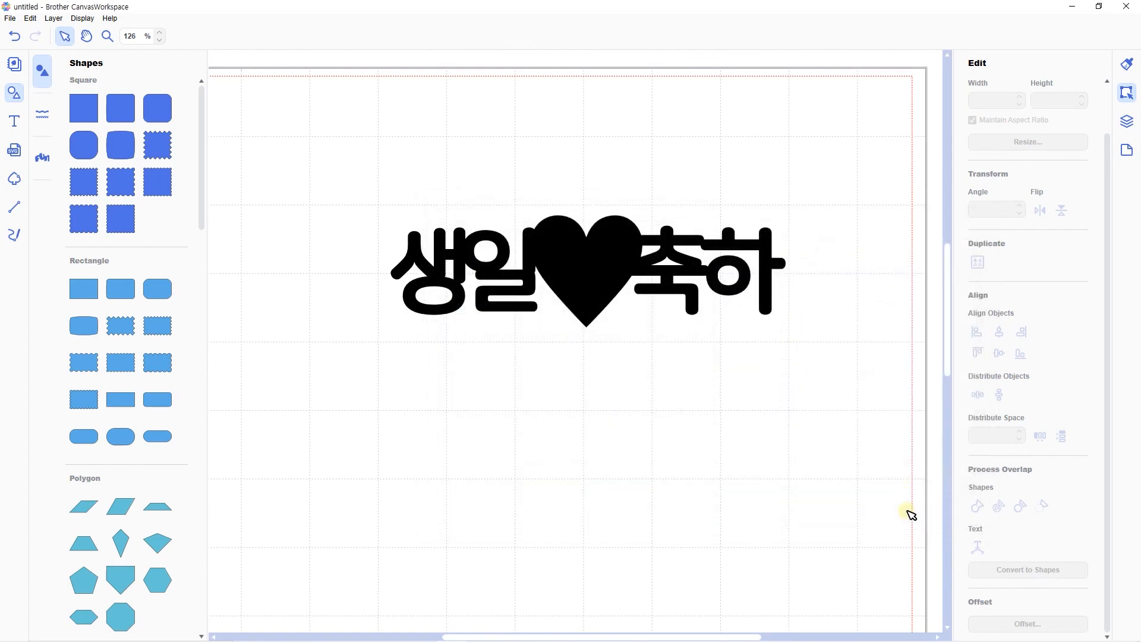